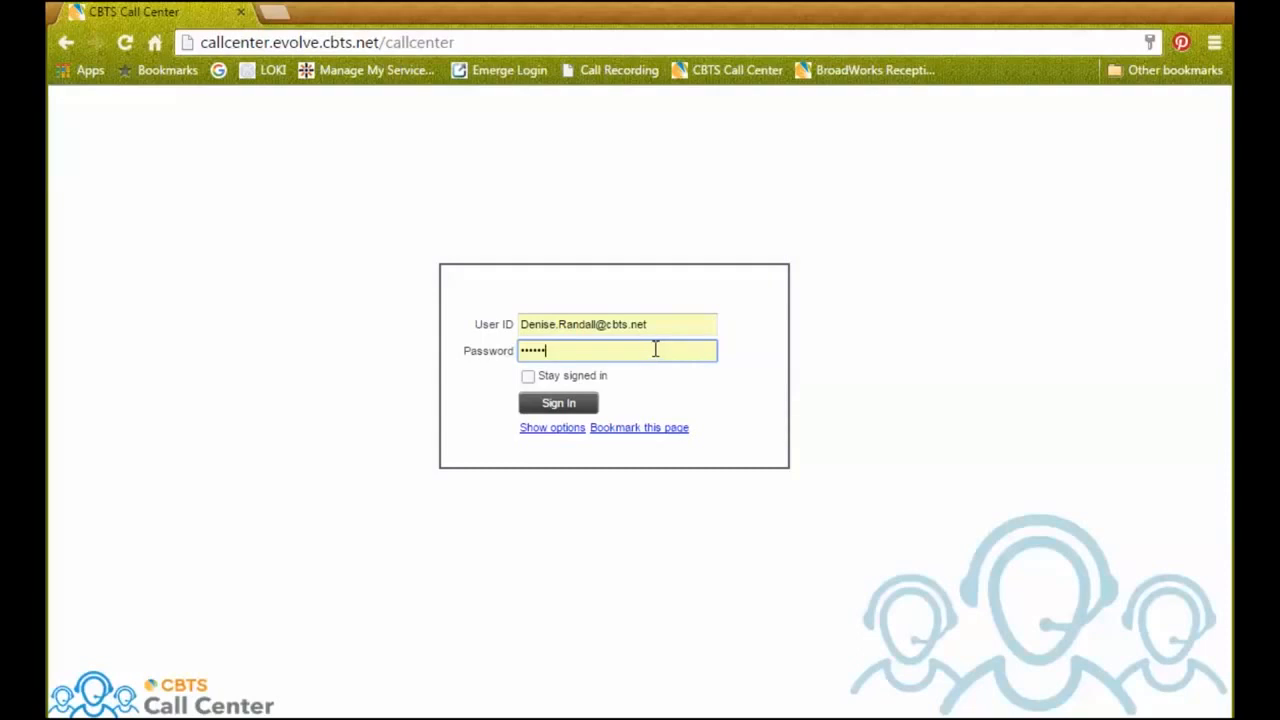
# Step: Sign in to the call center and show the SEARCH directory among the Contacts directories
pyautogui.click(556, 404)
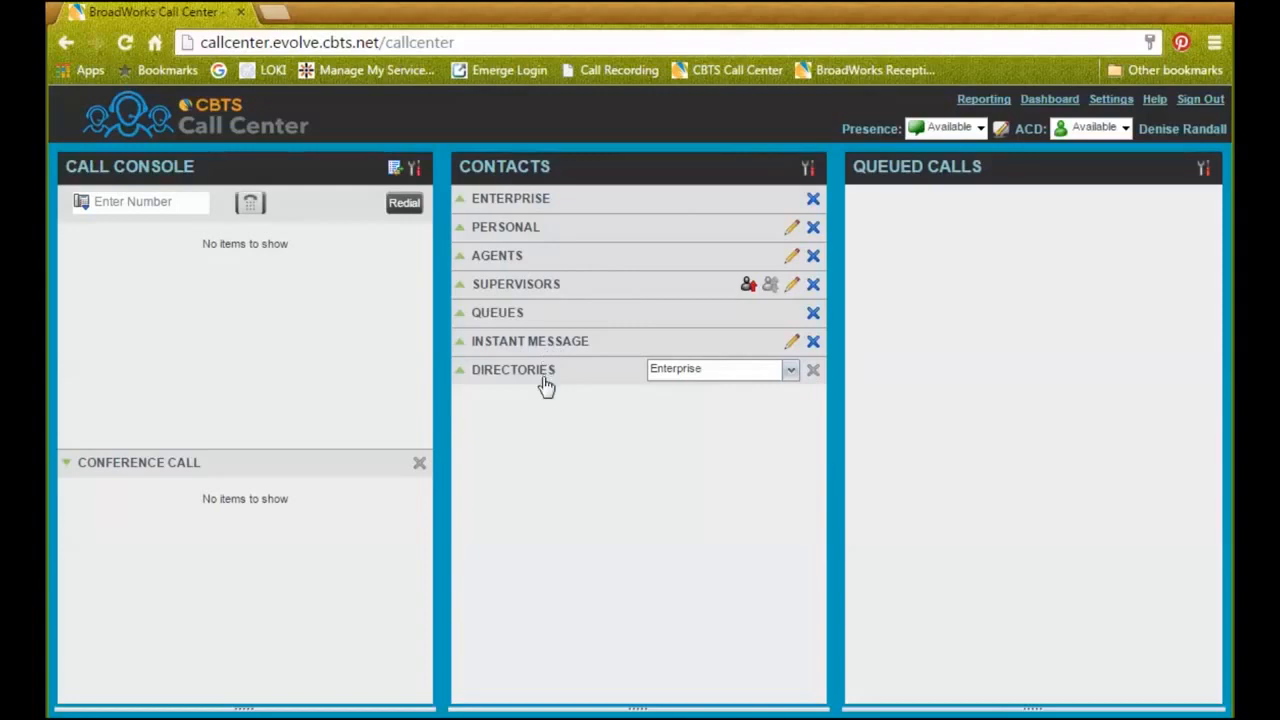
pyautogui.click(810, 170)
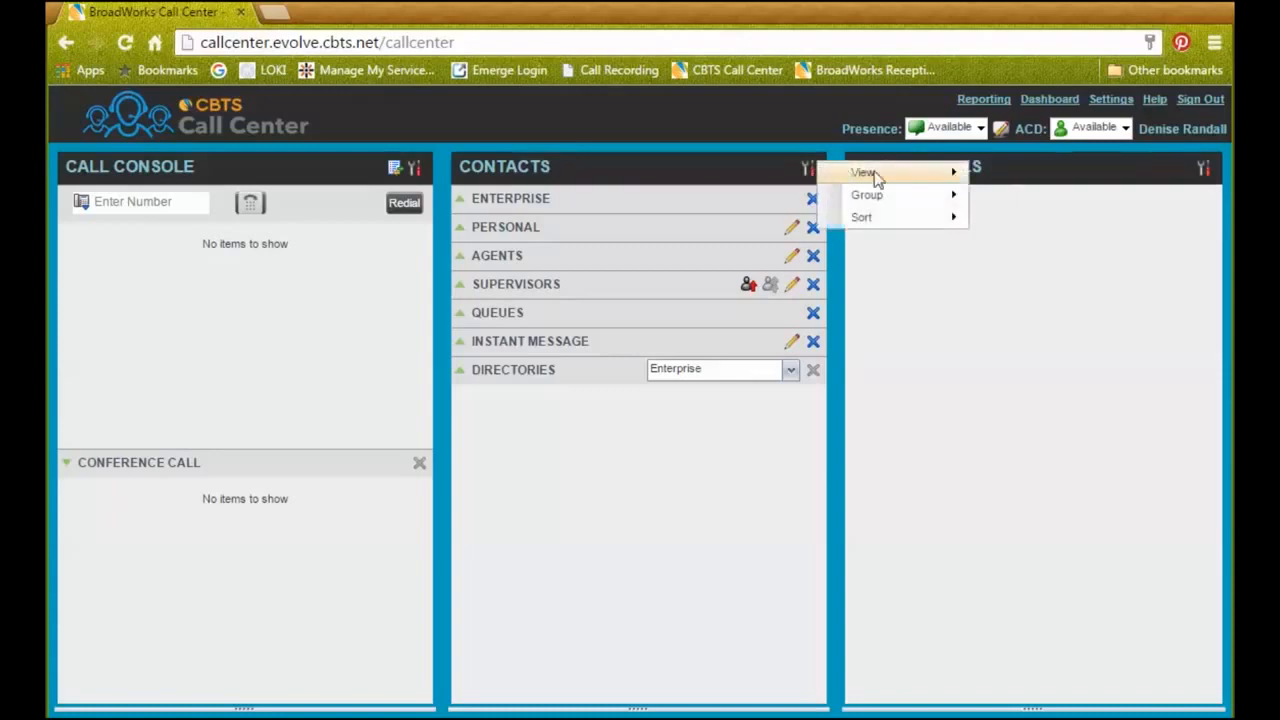
pyautogui.moveTo(890, 176)
pyautogui.moveTo(1026, 180)
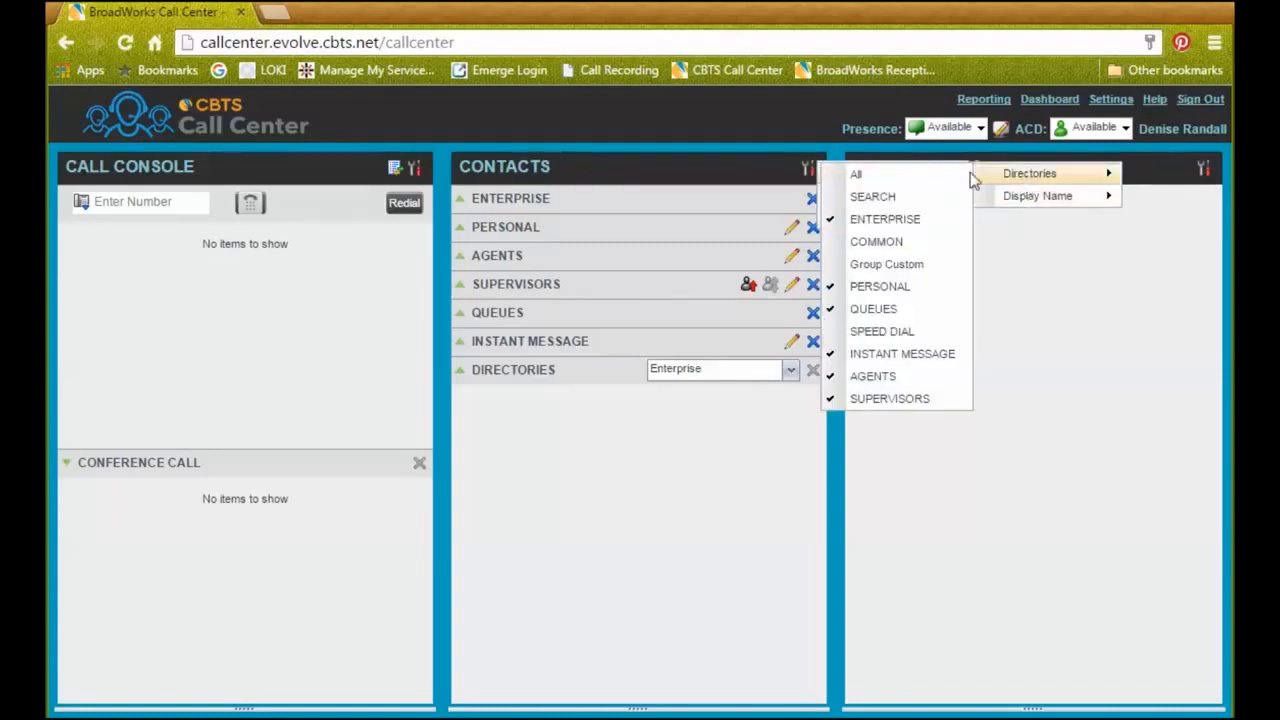
pyautogui.click(838, 197)
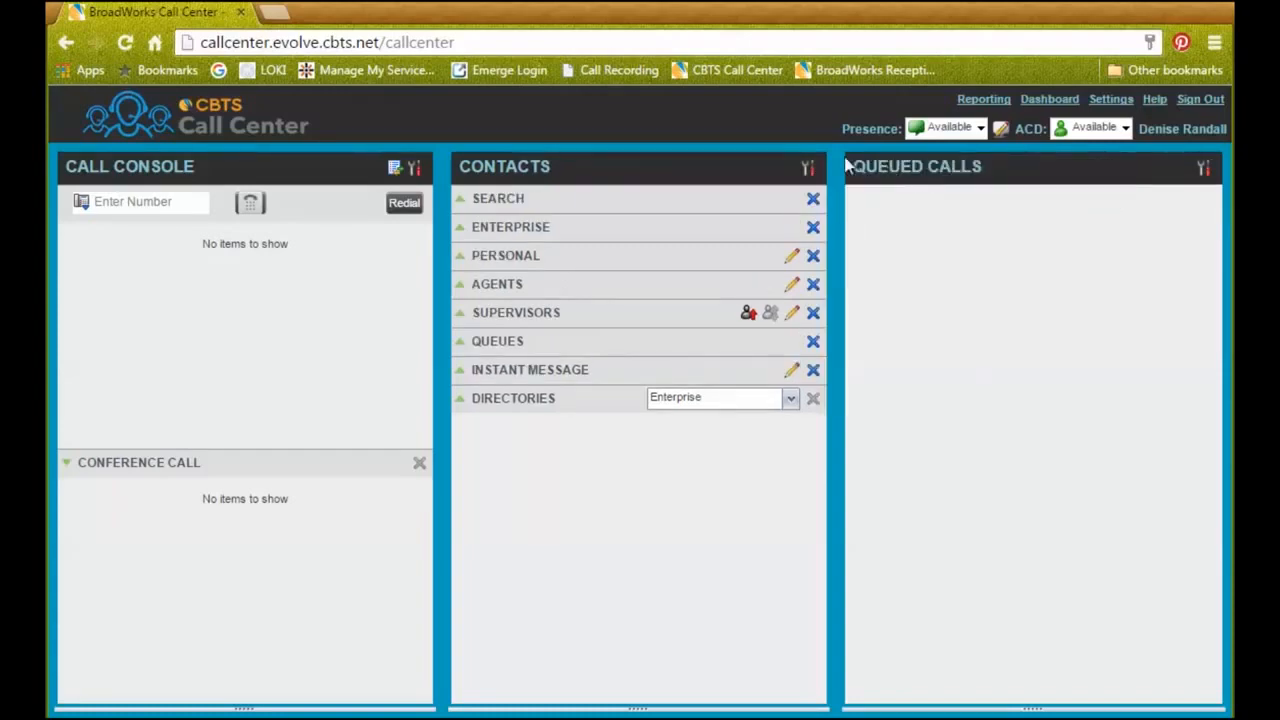
pyautogui.click(808, 168)
pyautogui.moveTo(894, 177)
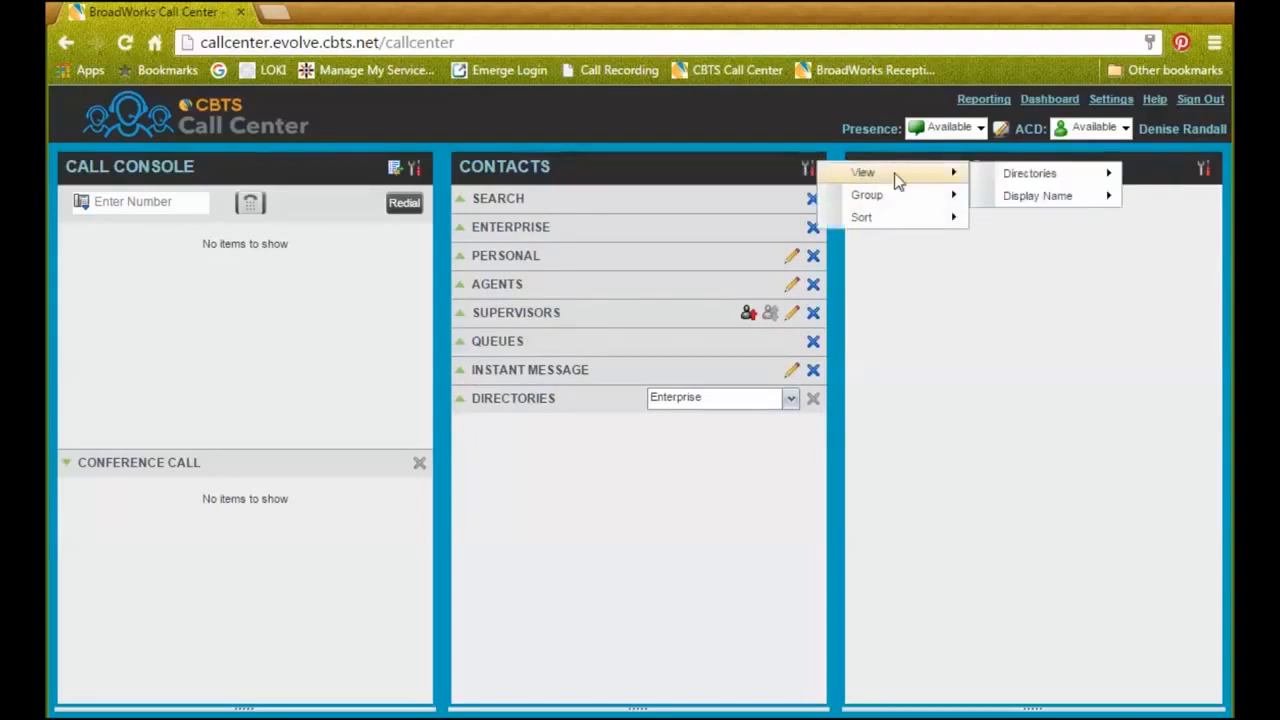
pyautogui.moveTo(1023, 178)
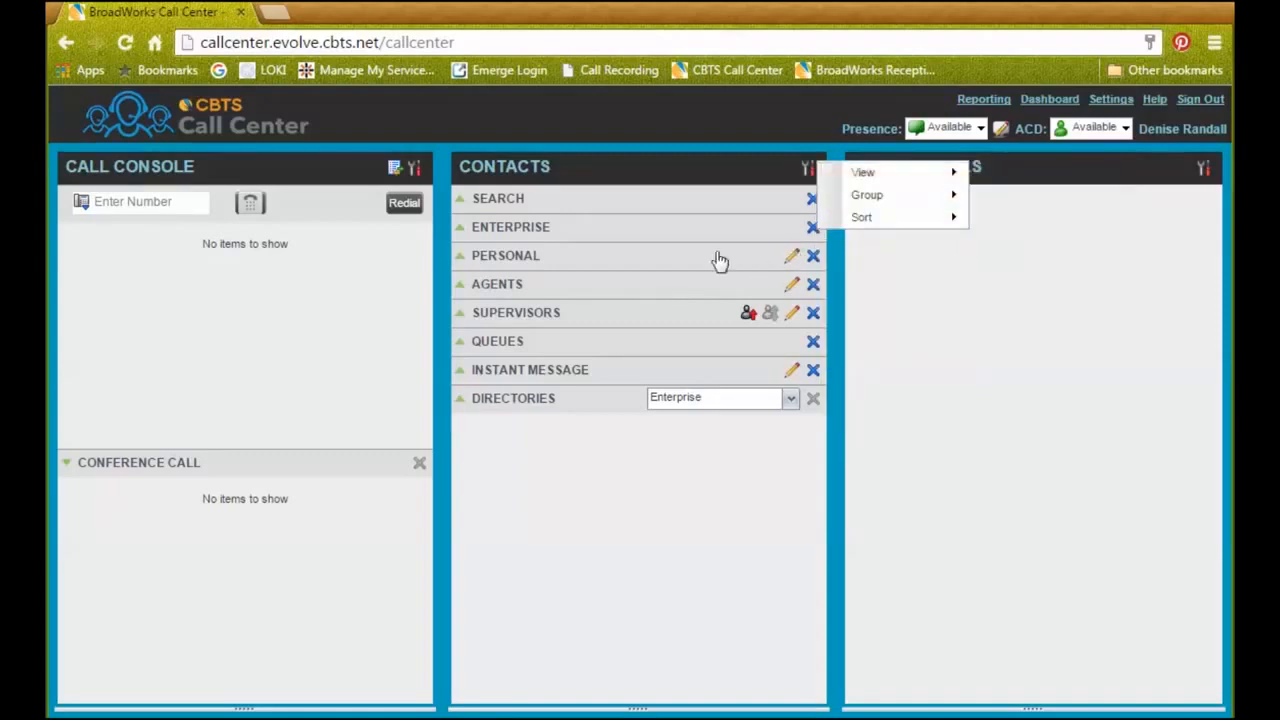
pyautogui.click(629, 162)
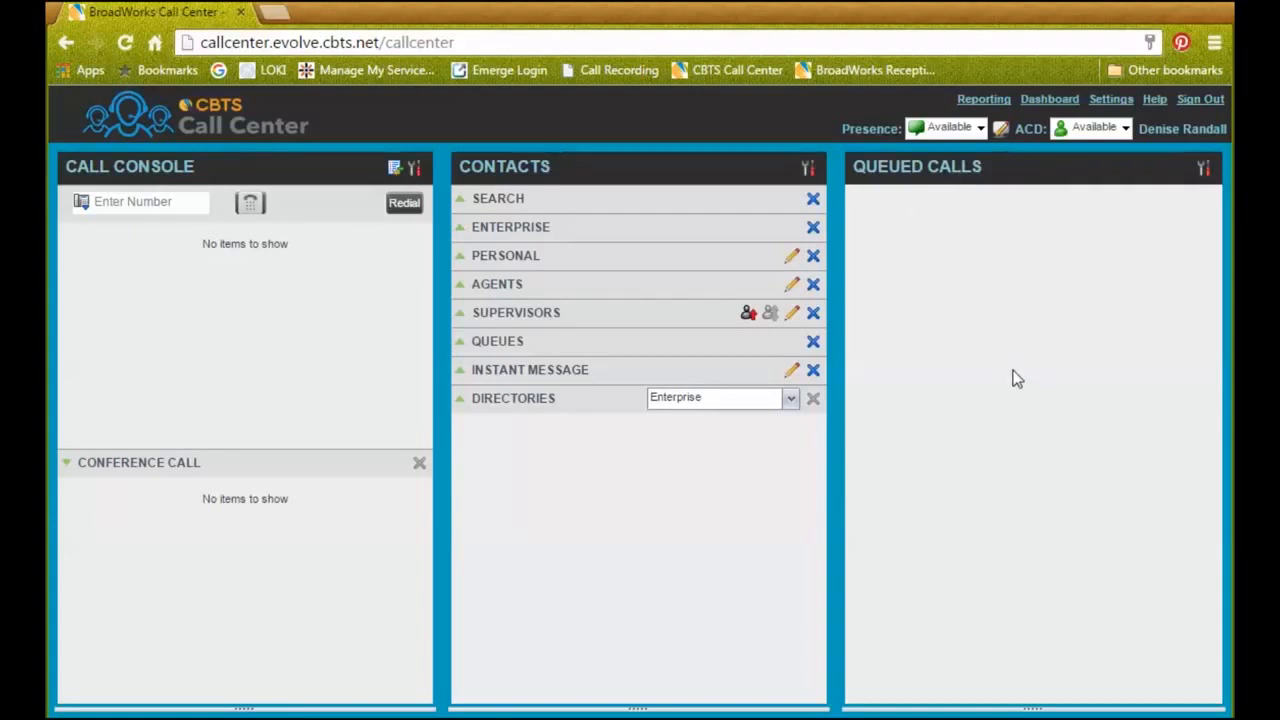
# Step: Edit the queue favorites so the listed test queue is monitored, and save the selection
pyautogui.click(1204, 170)
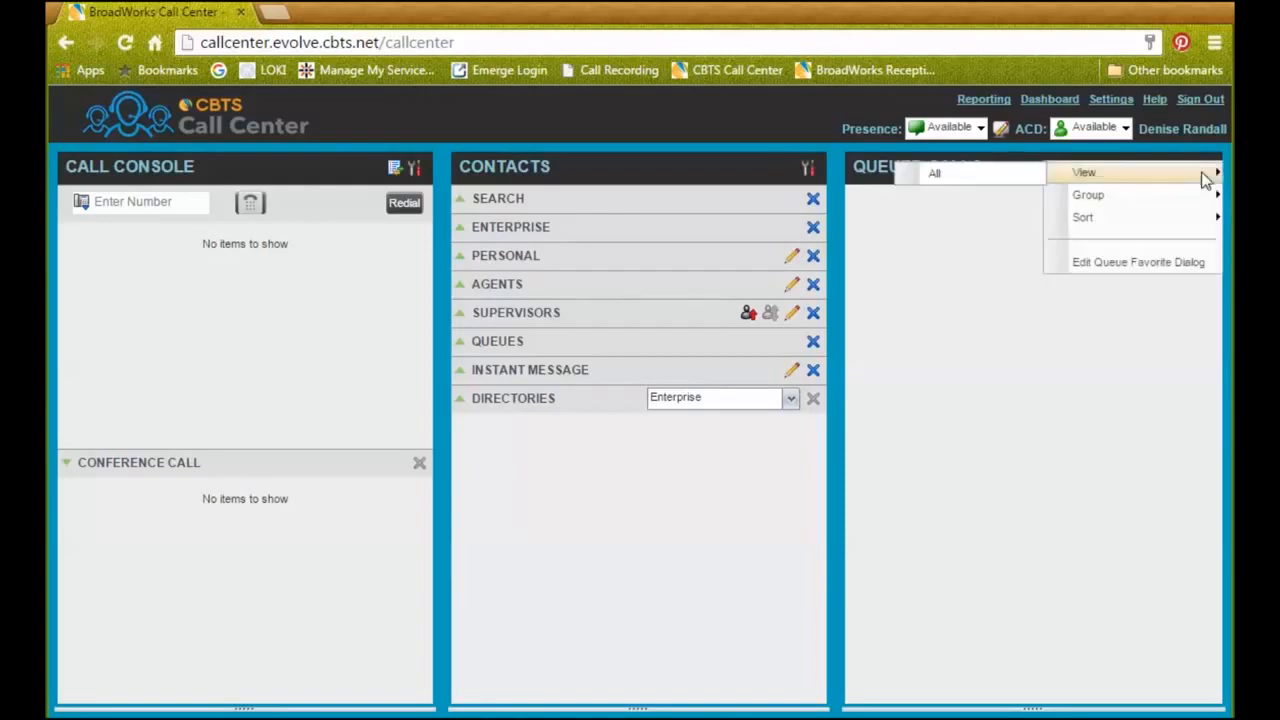
pyautogui.click(1158, 263)
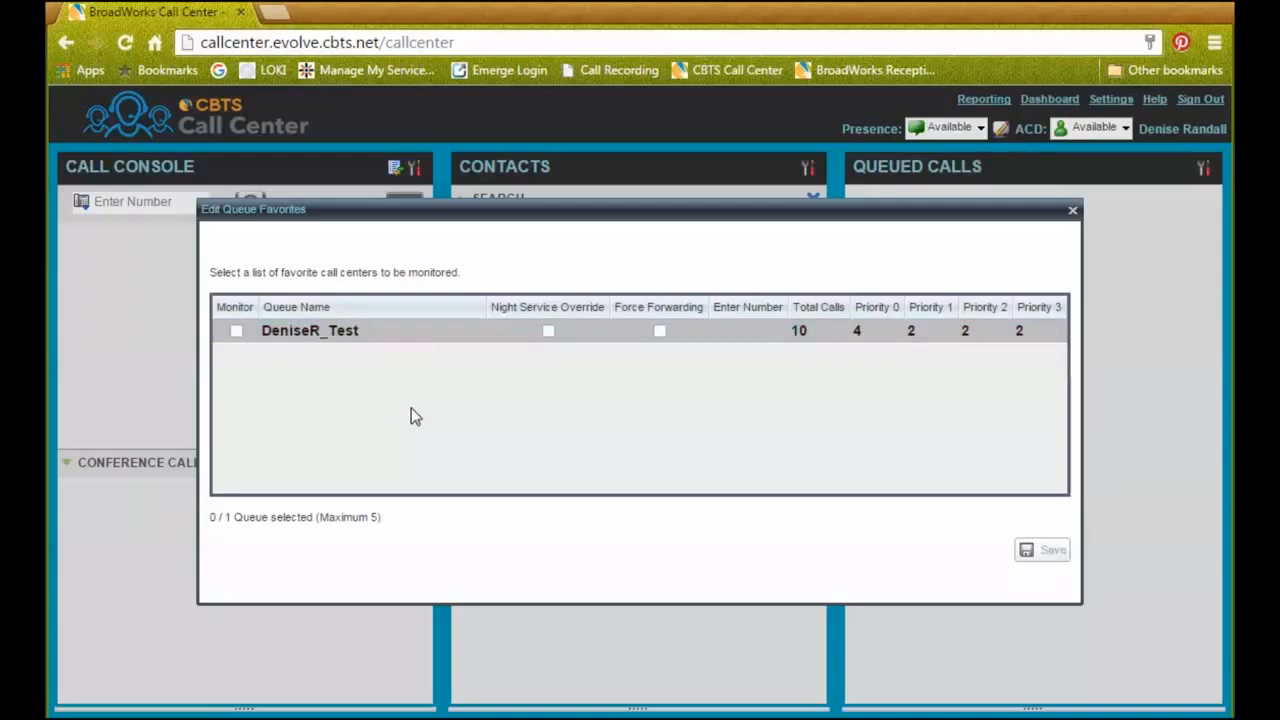
pyautogui.click(237, 333)
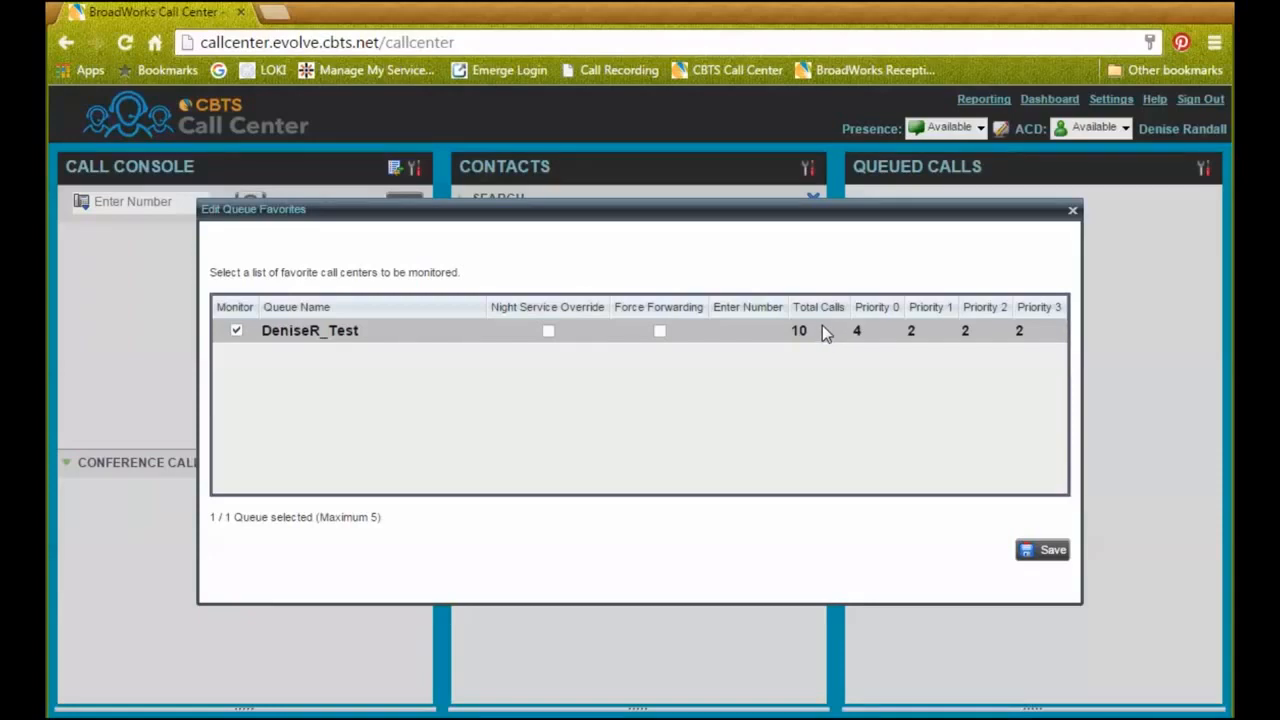
pyautogui.click(1059, 560)
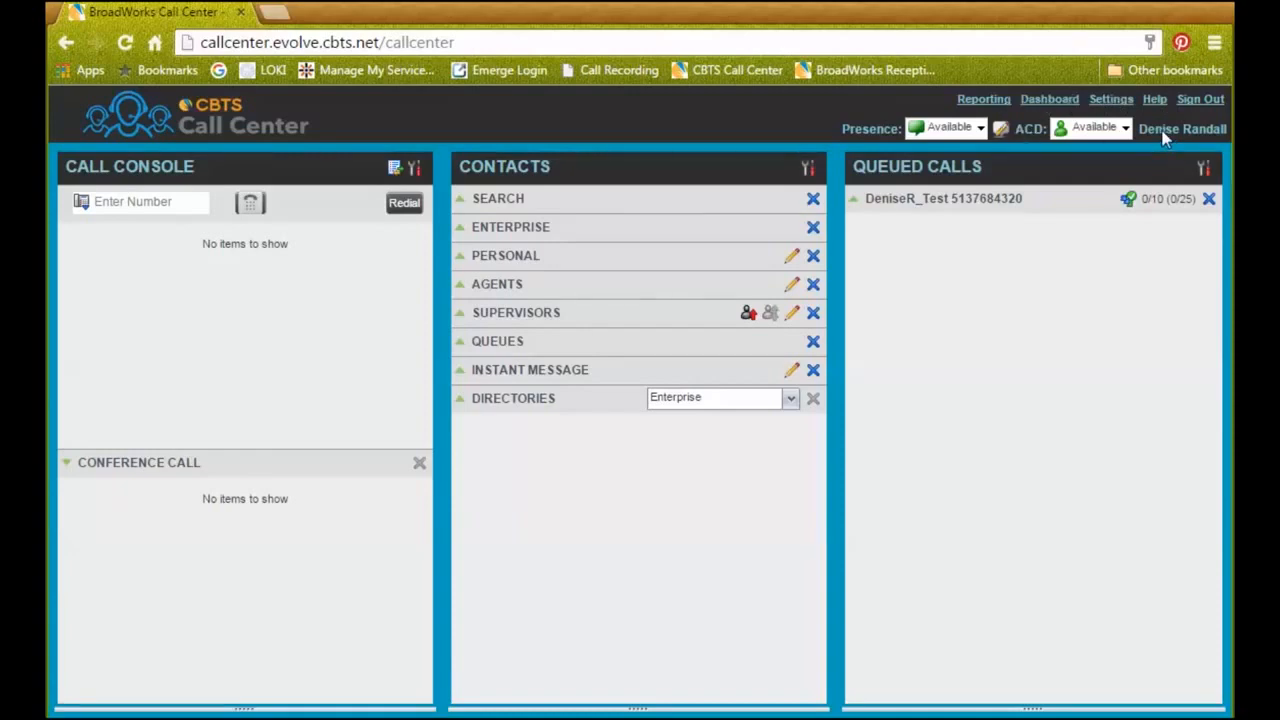
# Step: Enable always saving the workspace on signout in the General settings
pyautogui.click(1110, 100)
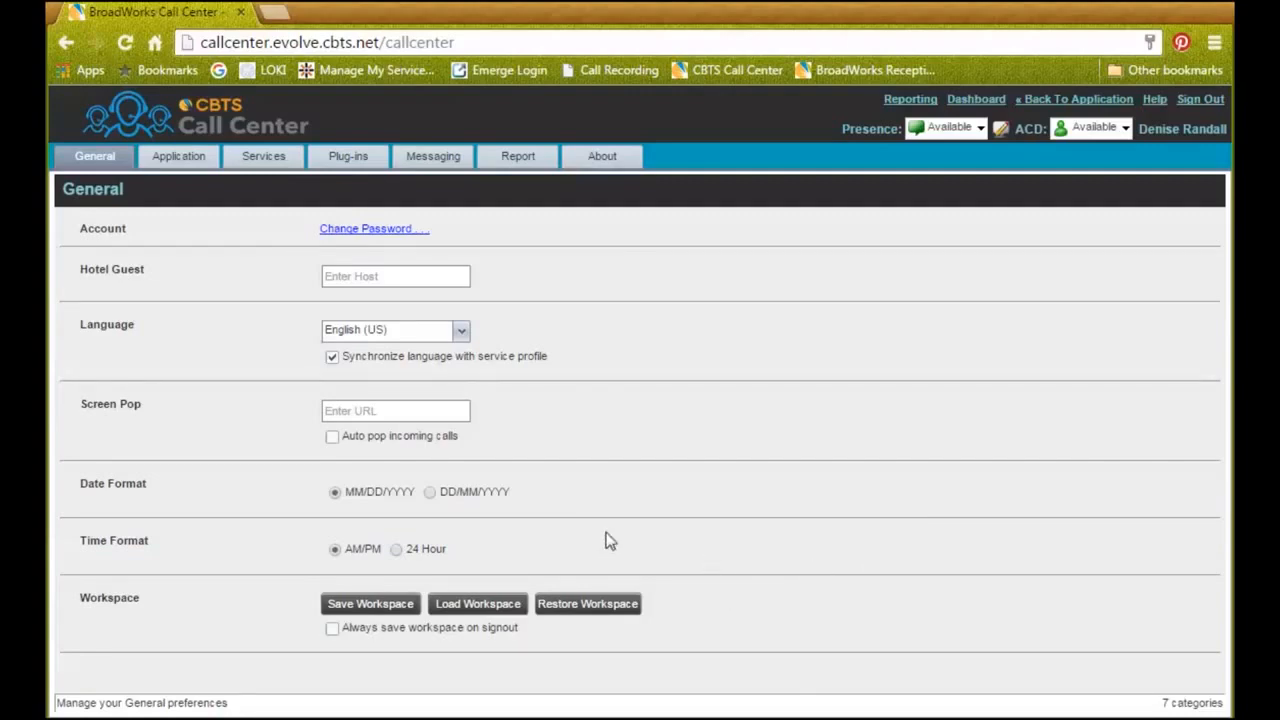
pyautogui.click(333, 630)
# Step: Examine the Application, Services, Plug-ins, Messaging, Report and About settings, then return to the main call center view
pyautogui.click(175, 168)
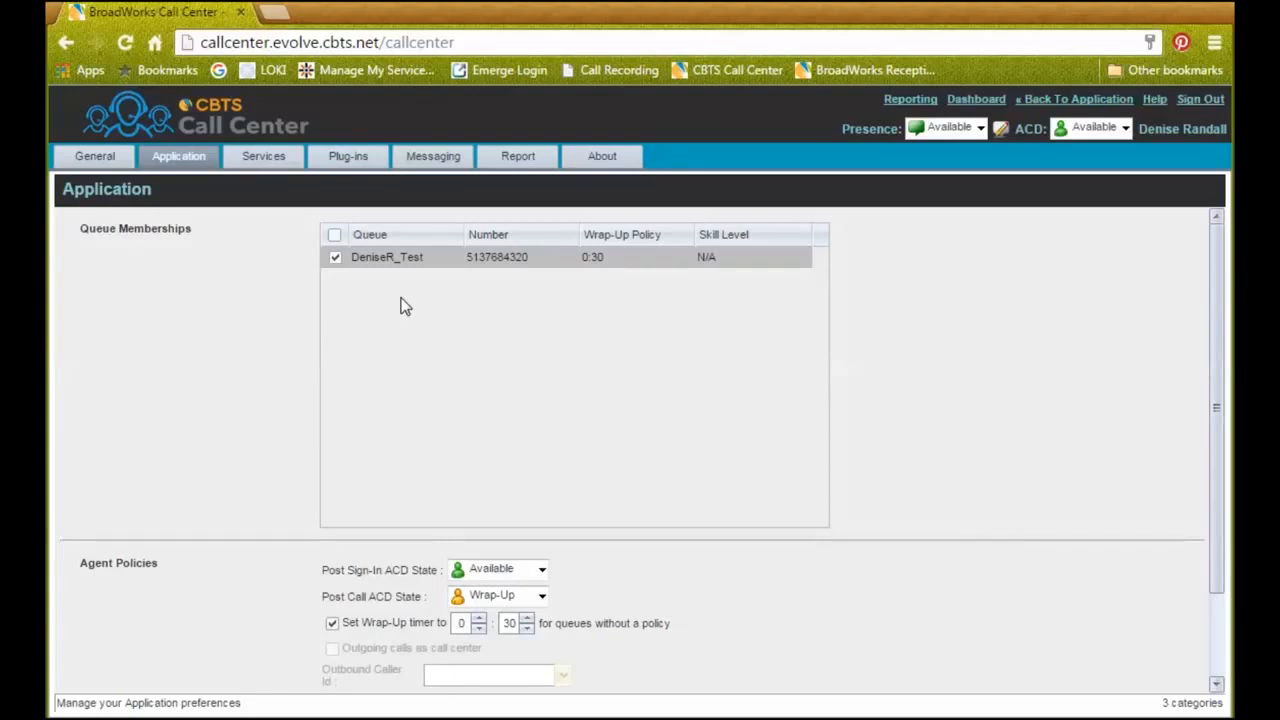
pyautogui.click(392, 264)
pyautogui.click(250, 160)
pyautogui.click(382, 283)
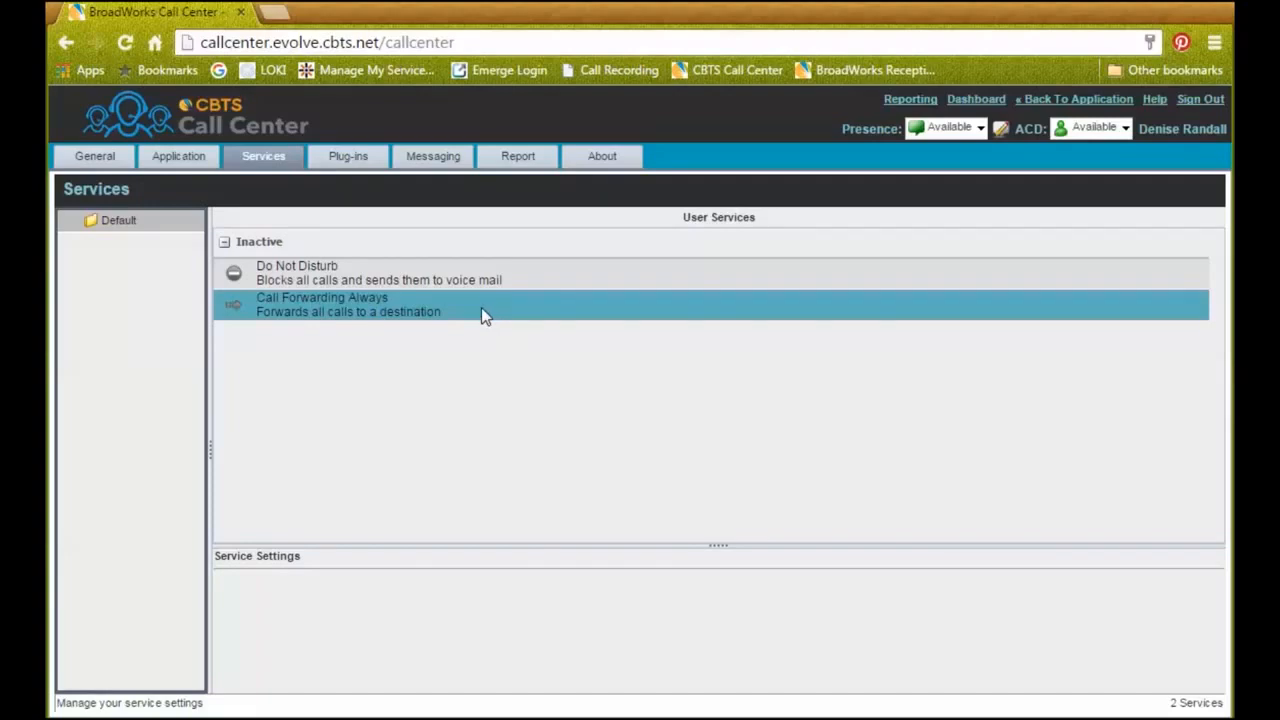
pyautogui.click(350, 157)
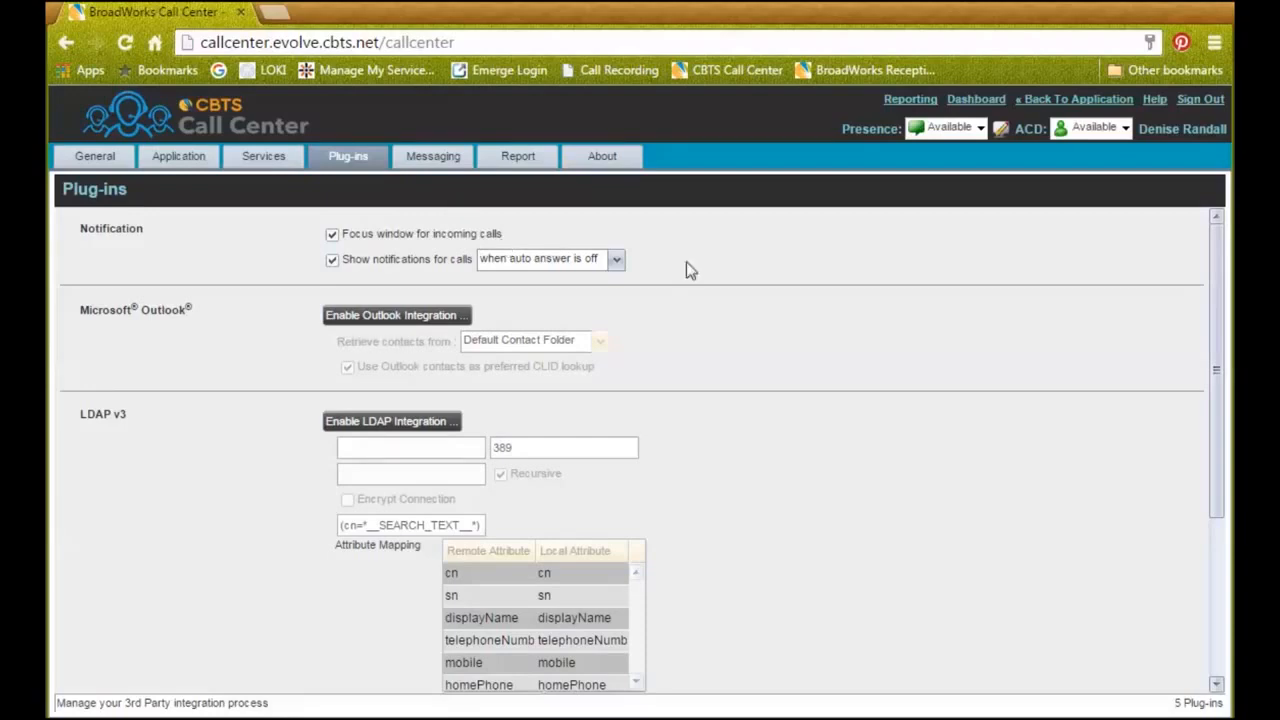
pyautogui.moveTo(1214, 396); pyautogui.dragTo(1182, 590)
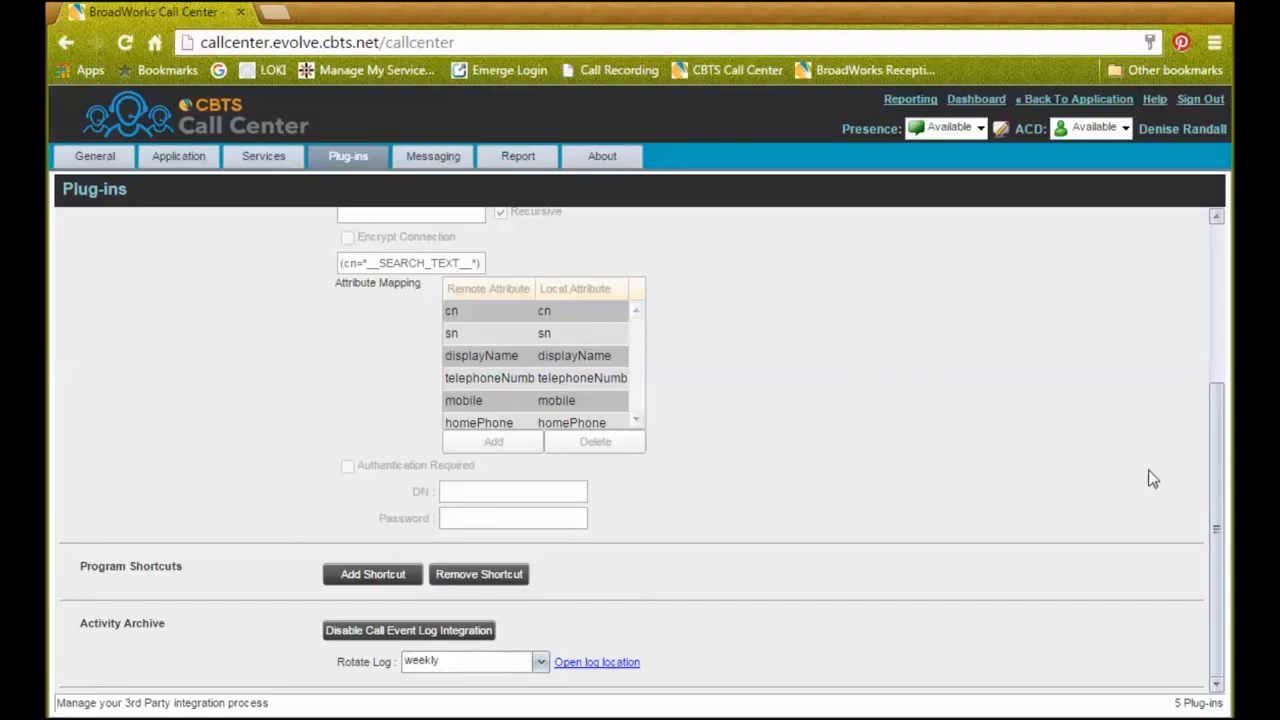
pyautogui.moveTo(1220, 517); pyautogui.dragTo(1228, 336)
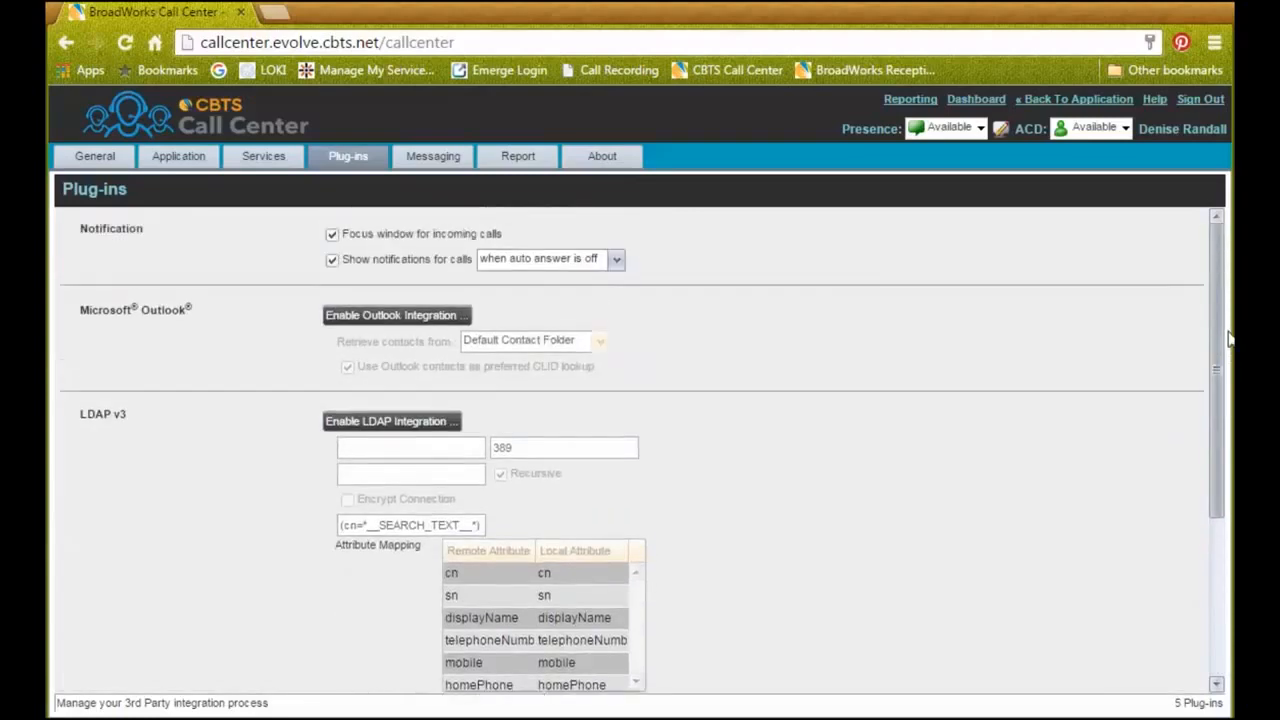
pyautogui.click(445, 168)
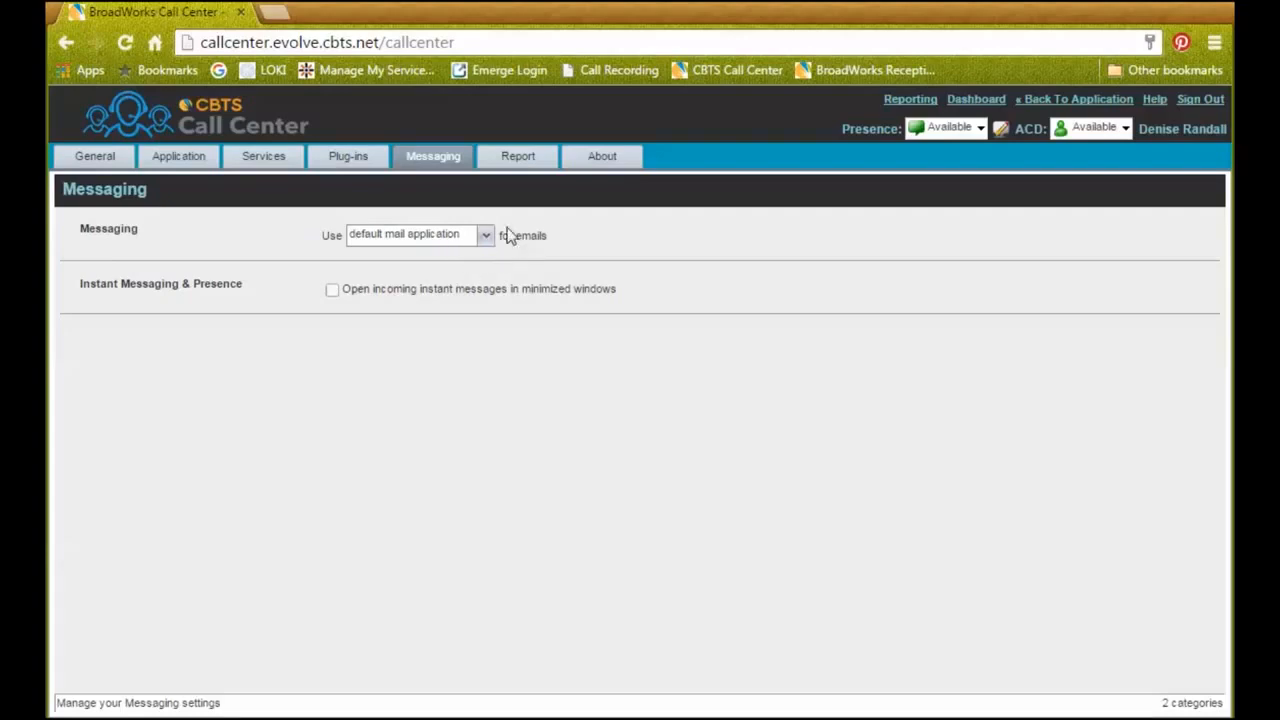
pyautogui.click(520, 160)
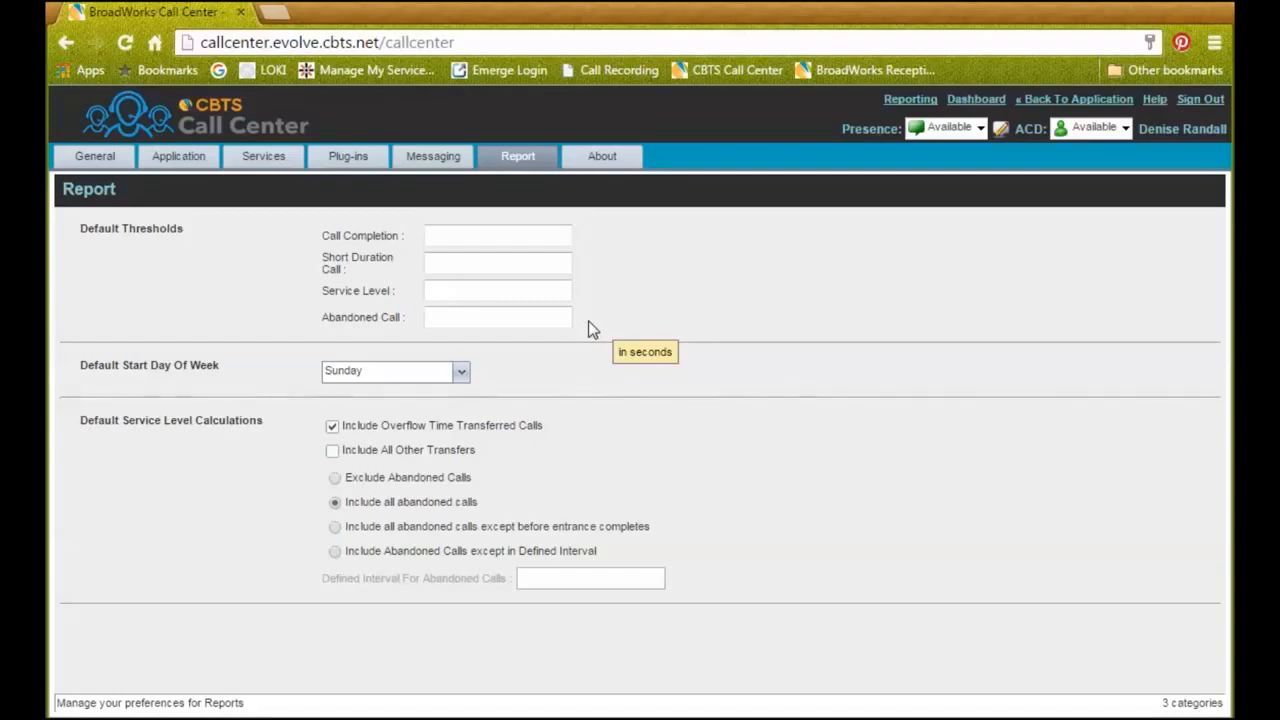
pyautogui.click(614, 160)
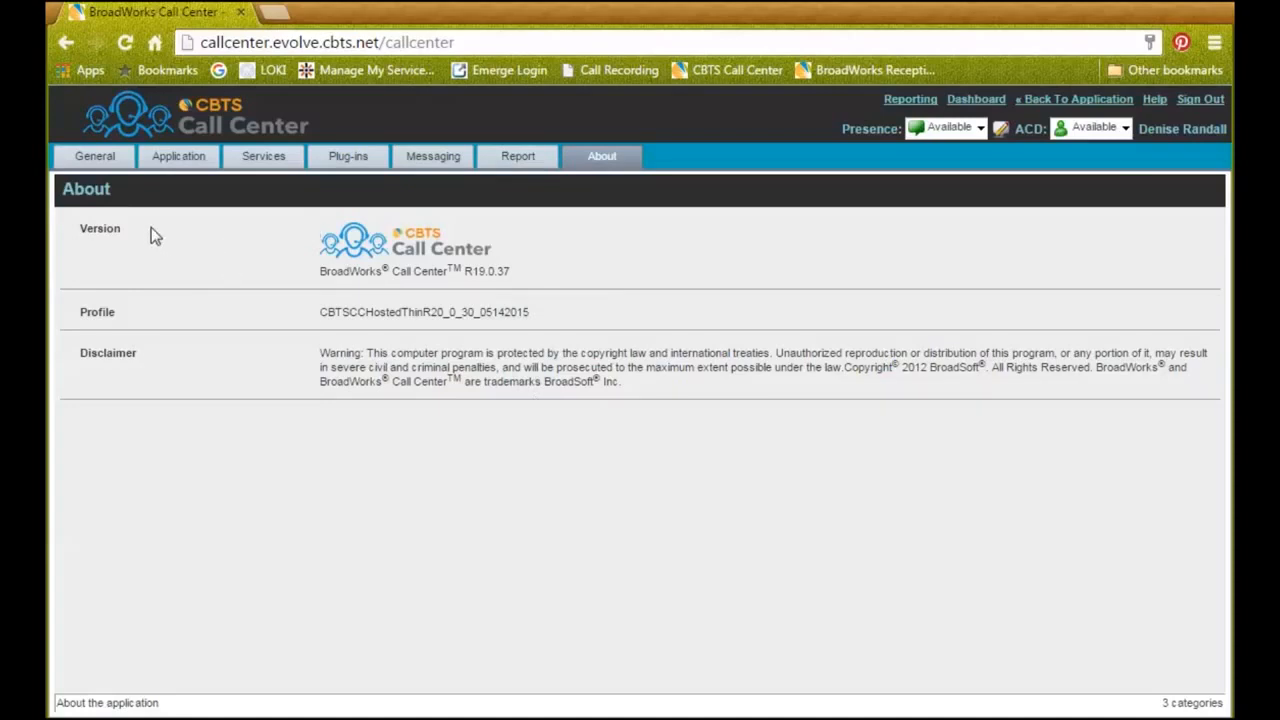
pyautogui.click(96, 157)
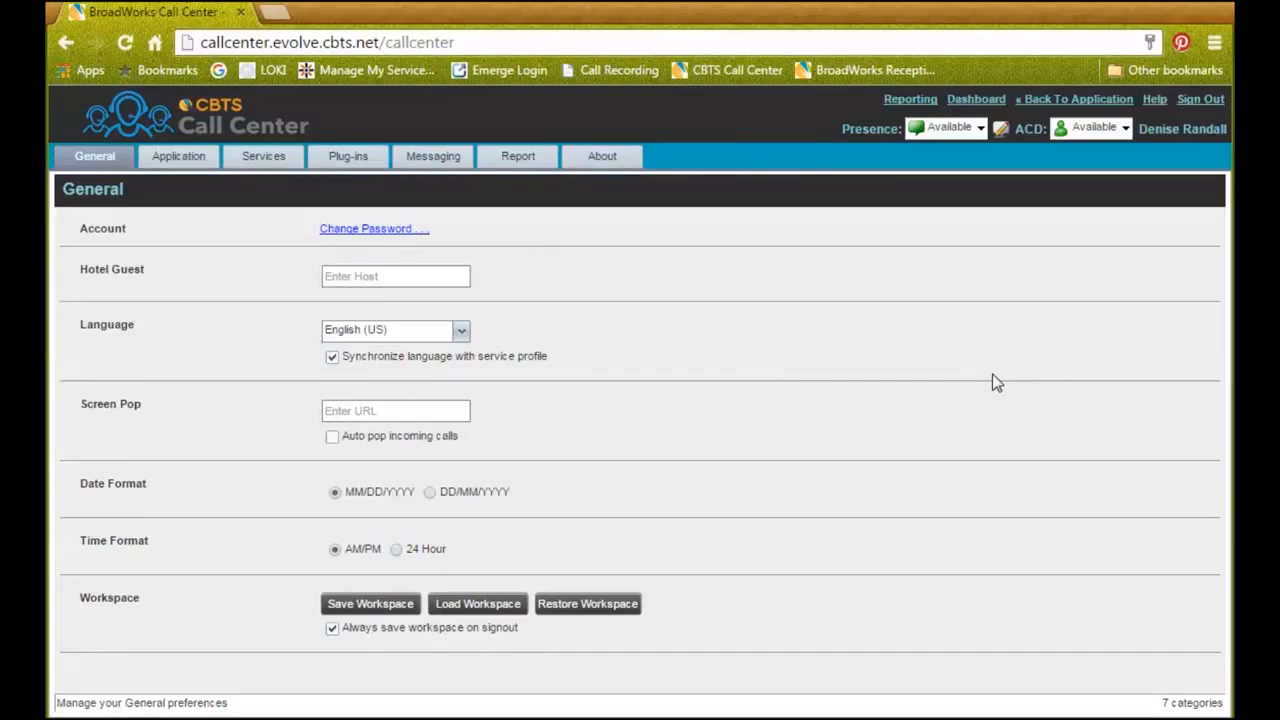
pyautogui.click(1040, 104)
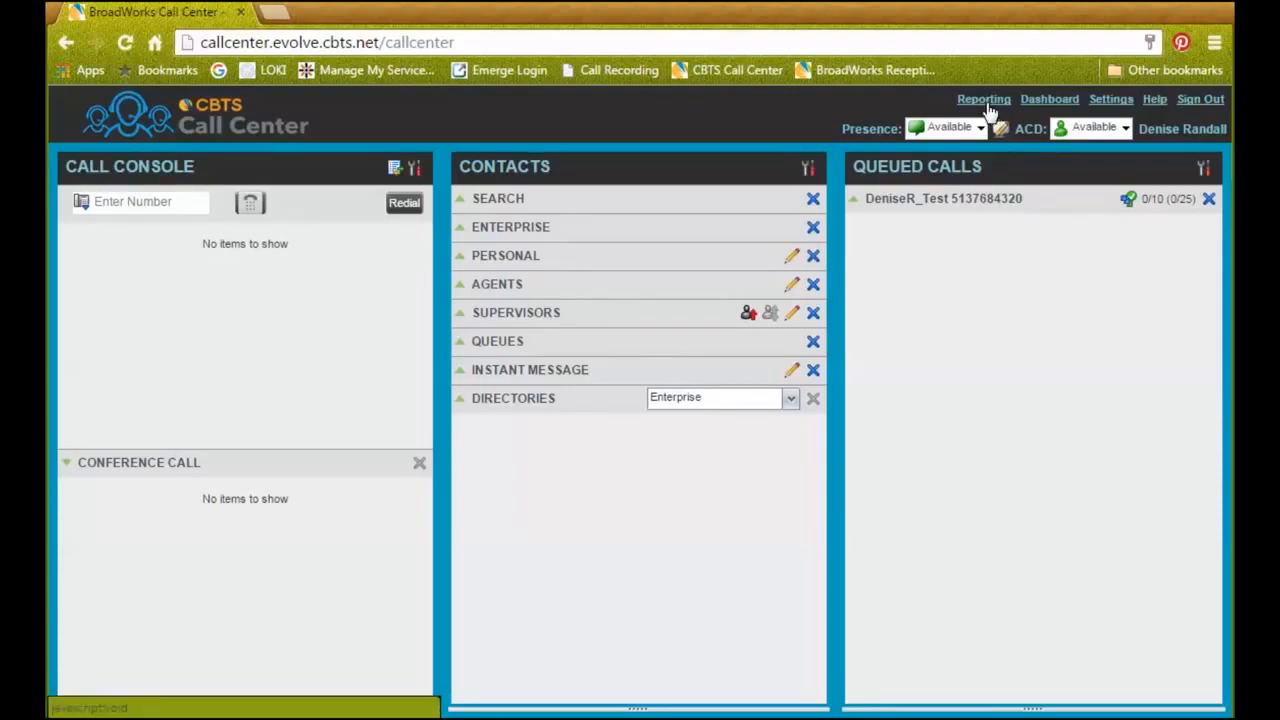
# Step: Open the Dashboard, move its window fully into view, and turn on Show Agents for the test queue
pyautogui.click(1055, 104)
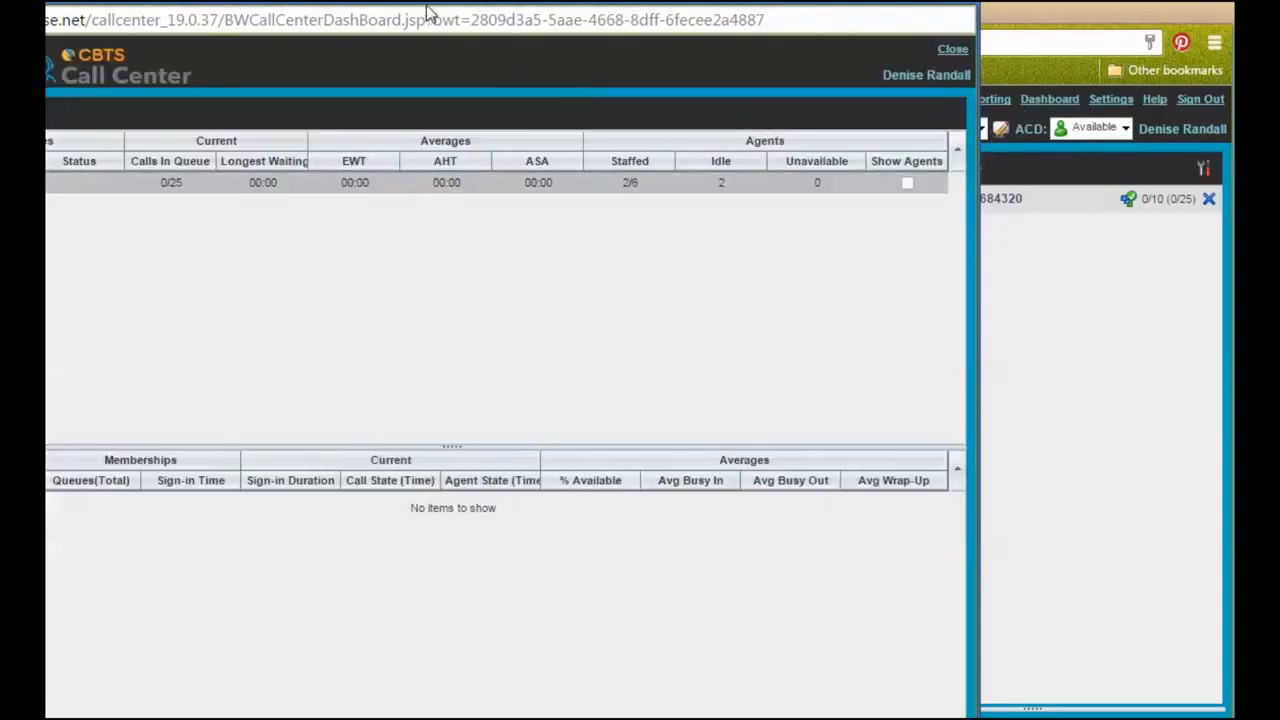
pyautogui.moveTo(426, 8); pyautogui.dragTo(581, 9)
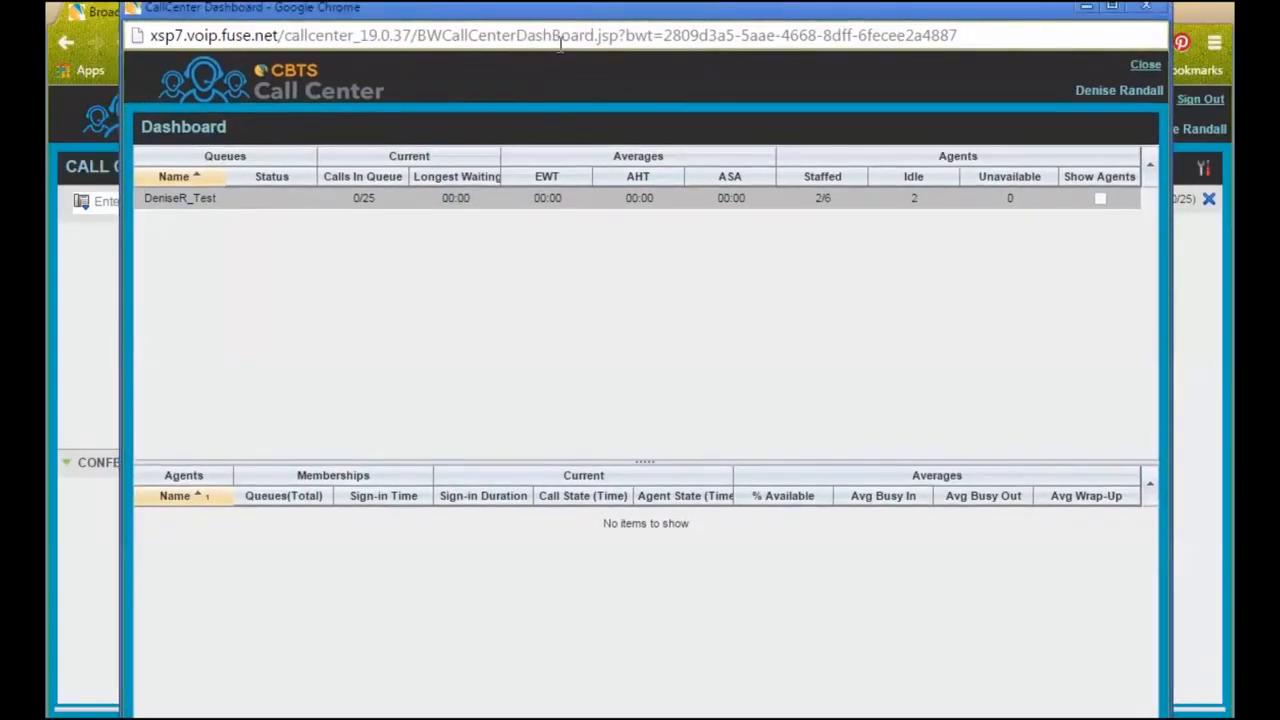
pyautogui.click(458, 198)
pyautogui.click(338, 208)
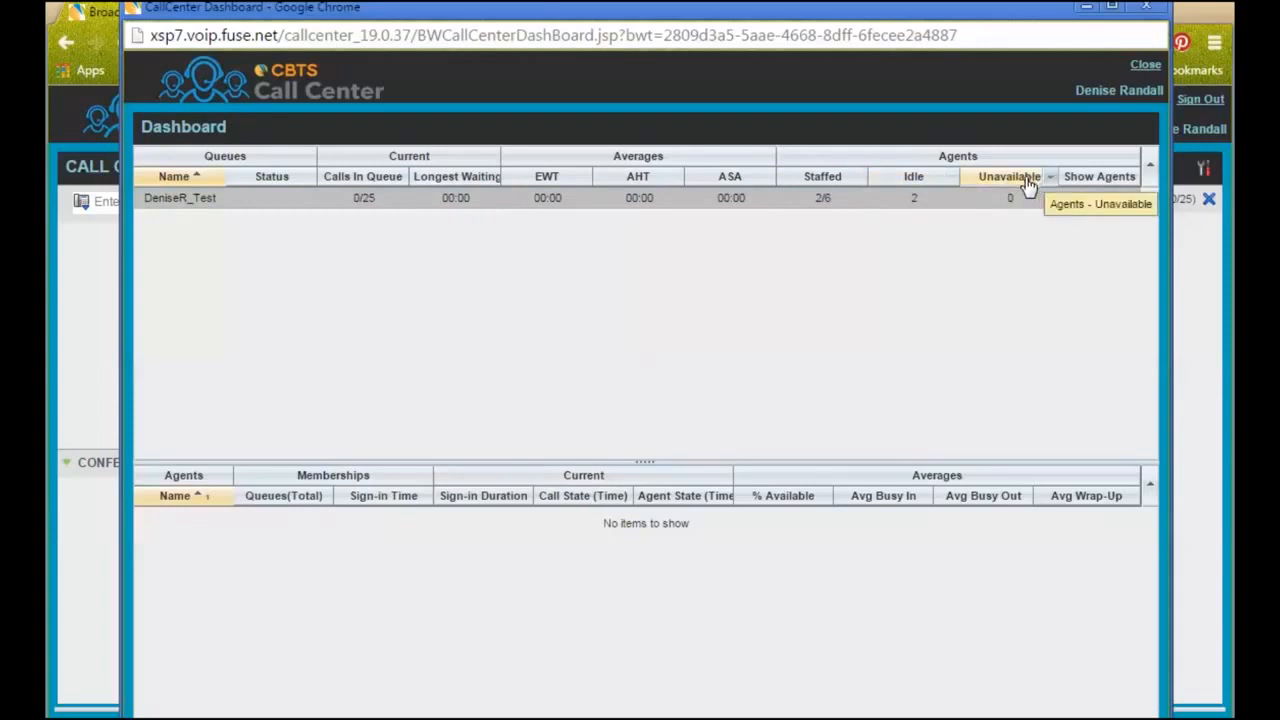
pyautogui.click(1096, 210)
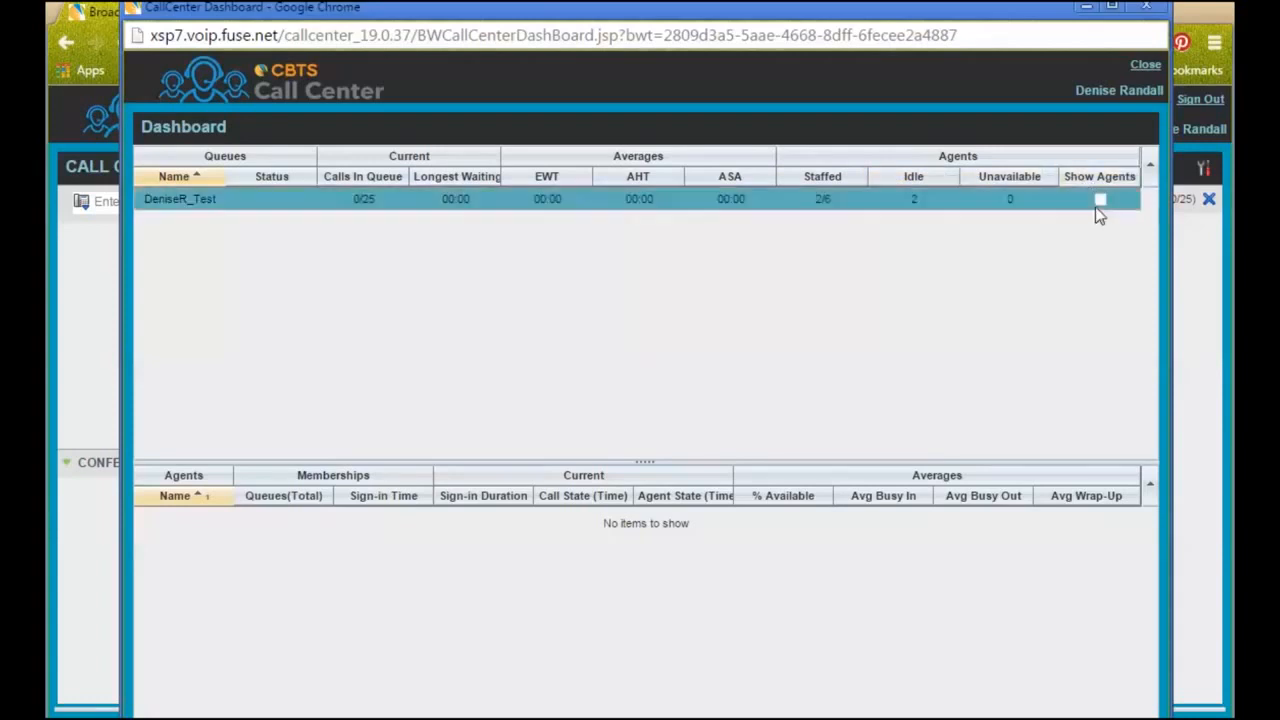
pyautogui.click(1099, 201)
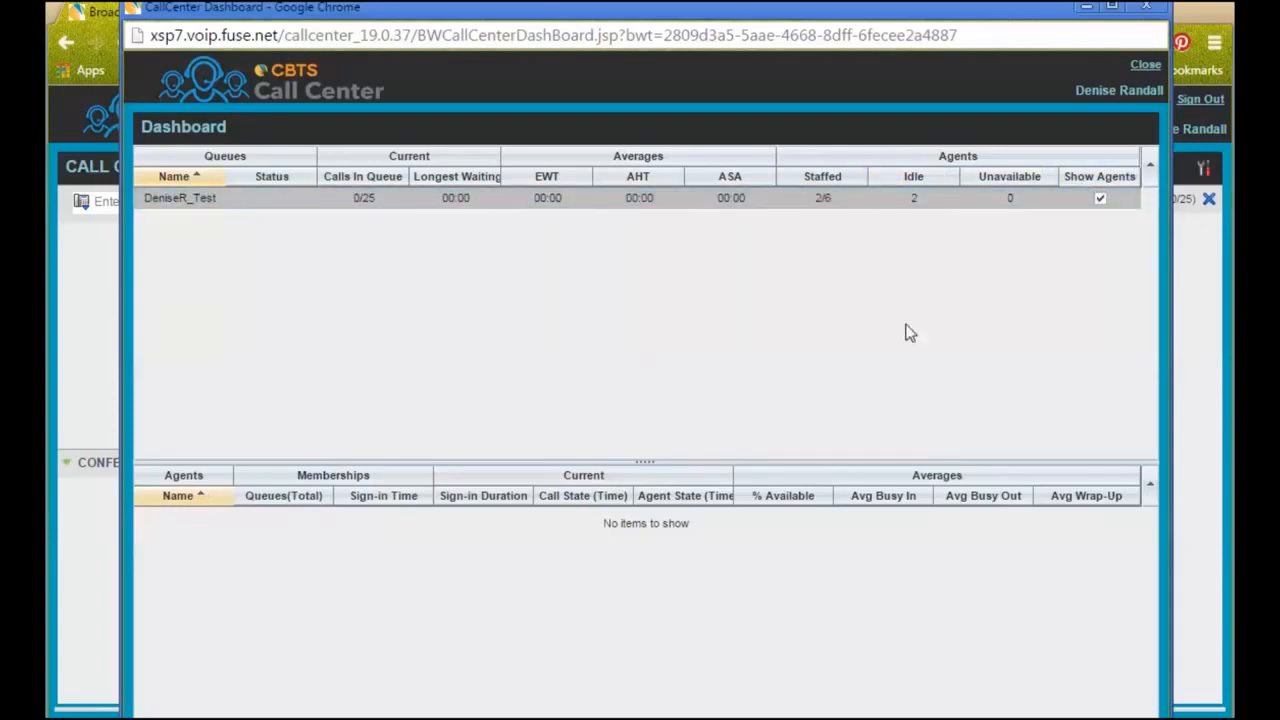
# Step: Review the agents' queue memberships, current states and averages in the Dashboard, and close it
pyautogui.click(318, 540)
pyautogui.click(322, 584)
pyautogui.click(330, 518)
pyautogui.click(392, 585)
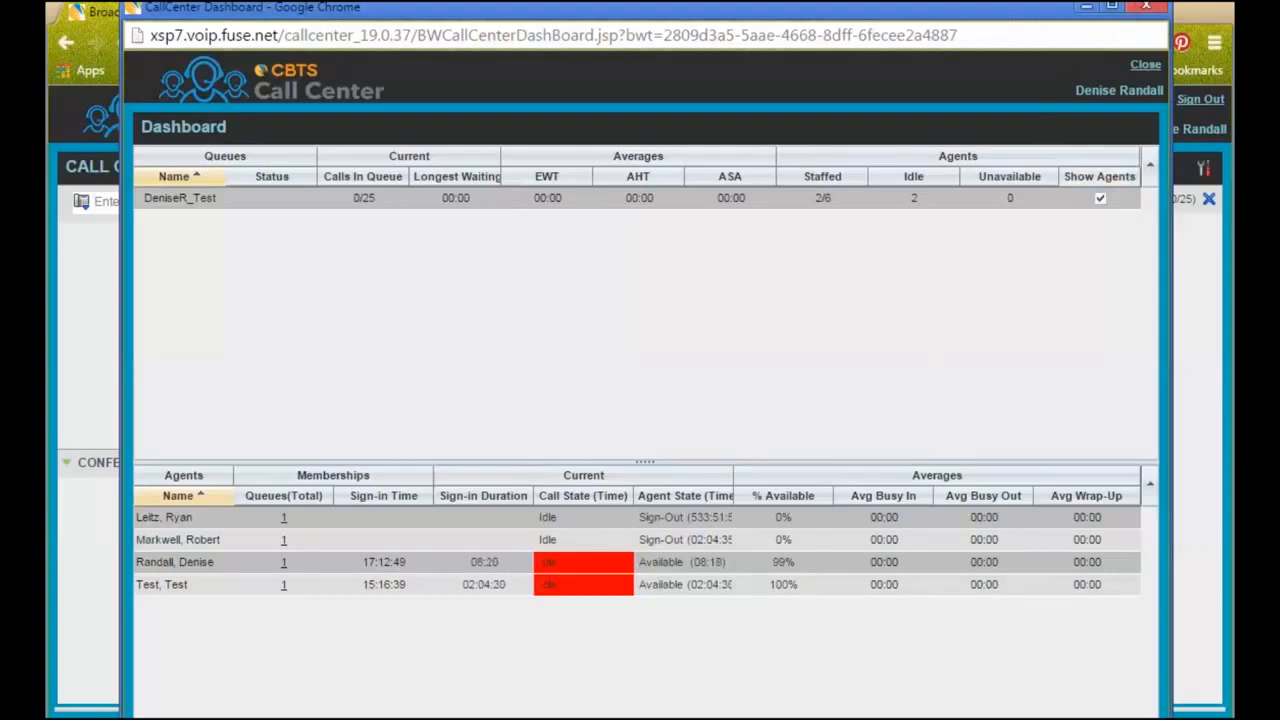
pyautogui.click(1145, 67)
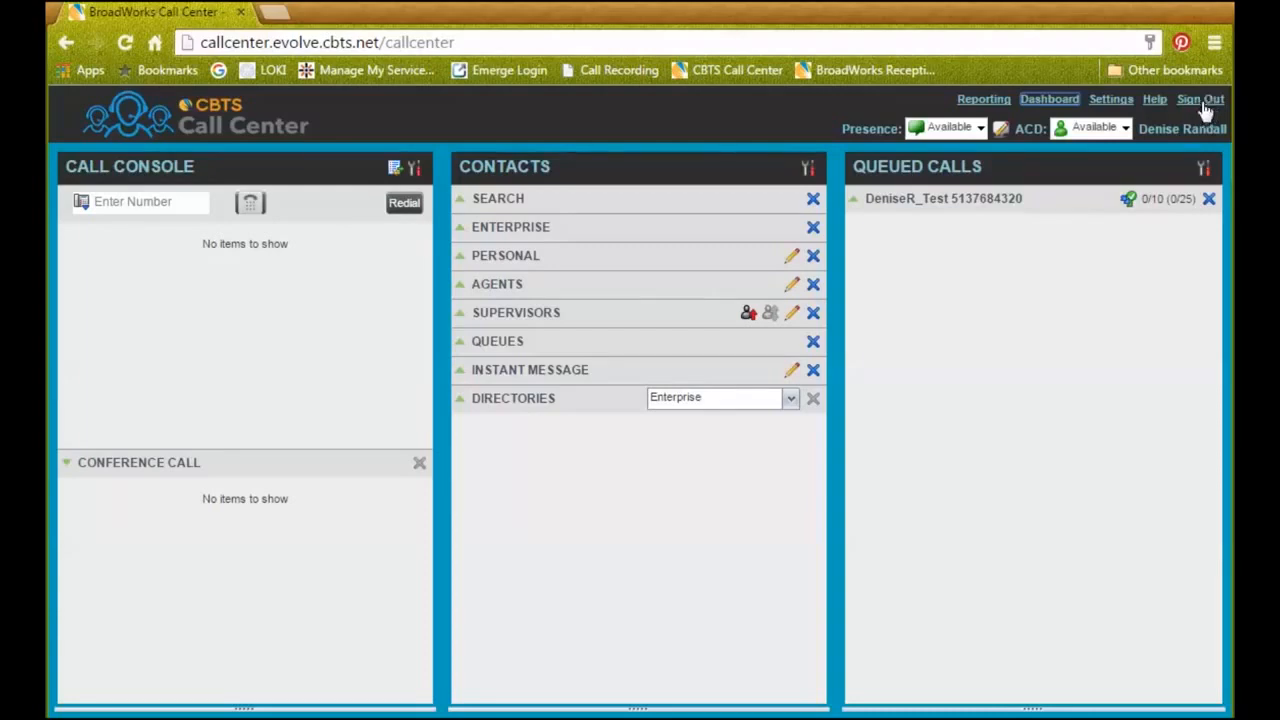
# Step: Set the ACD state to Unavailable with the reason code 0 - Default
pyautogui.click(1127, 133)
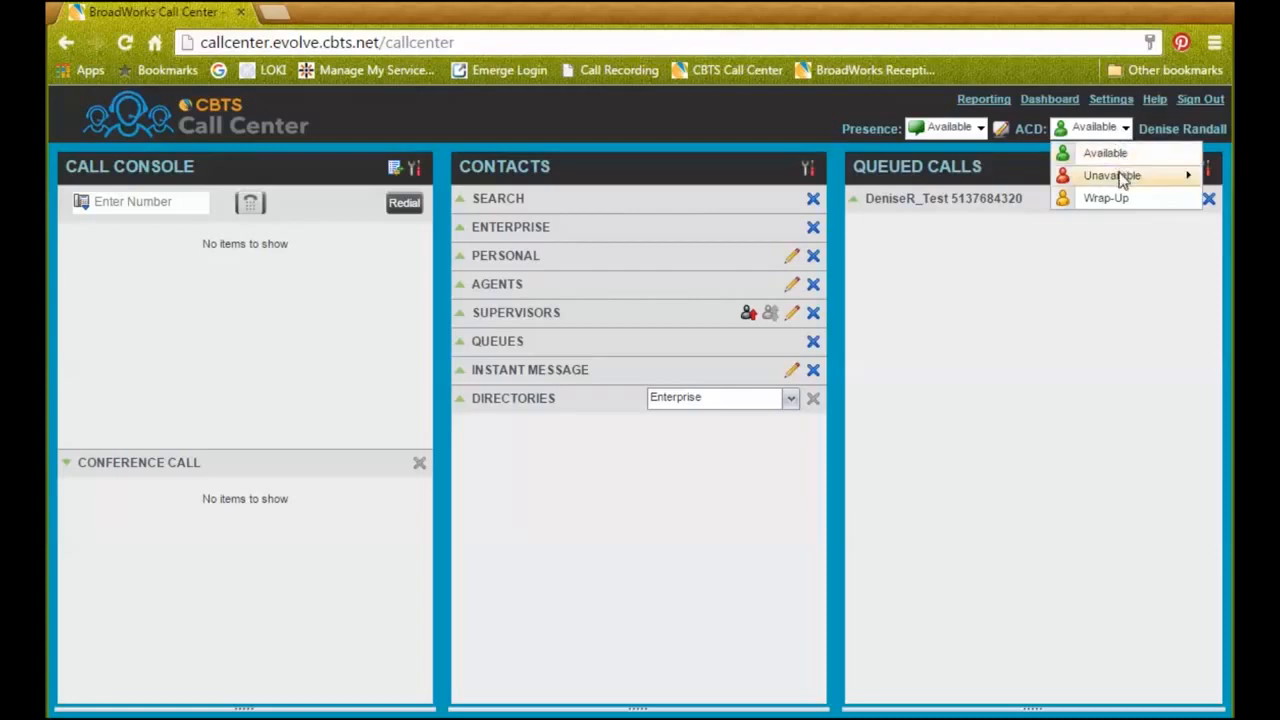
pyautogui.moveTo(1122, 180)
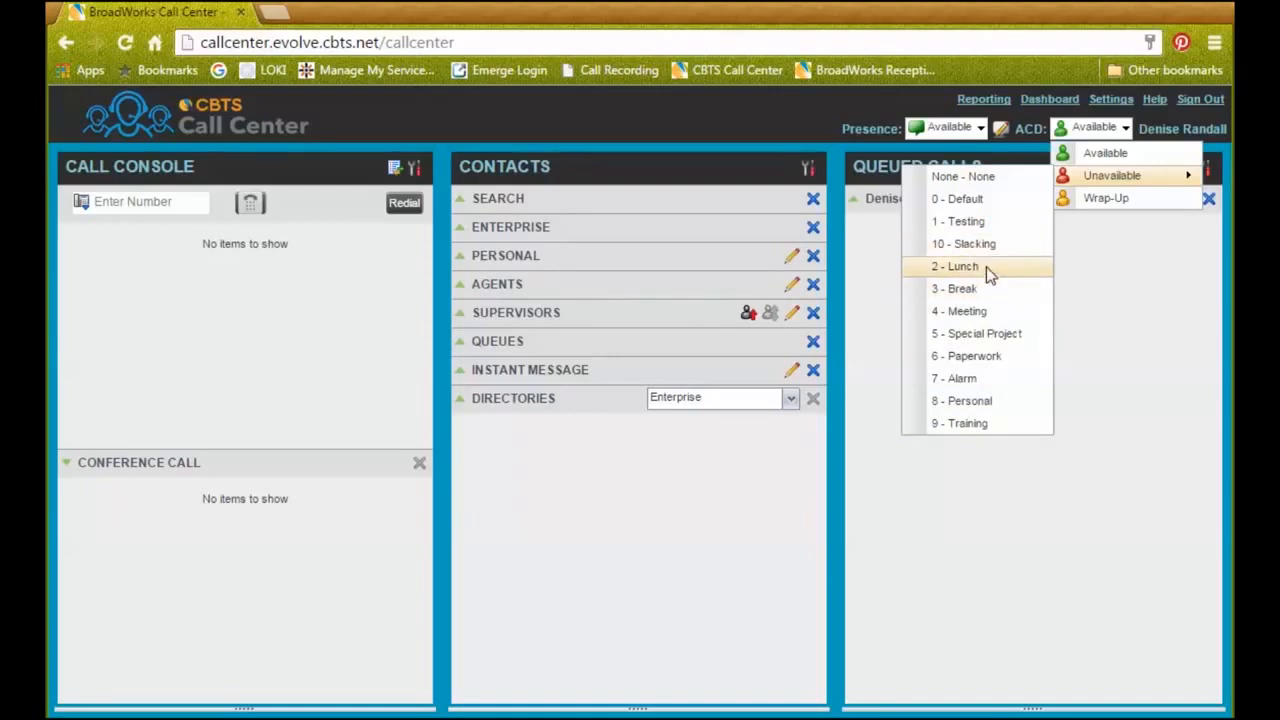
pyautogui.click(1008, 199)
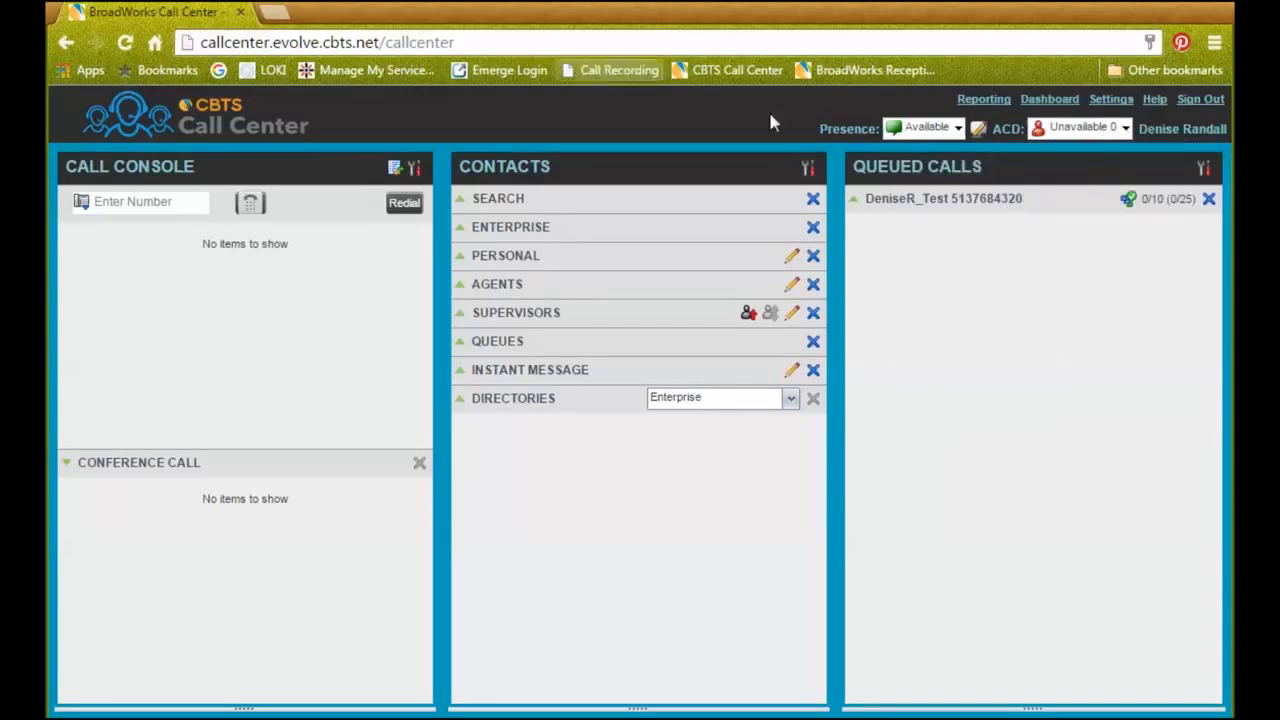
# Step: Set the presence to Available and switch to the CBTS communicator window
pyautogui.click(958, 130)
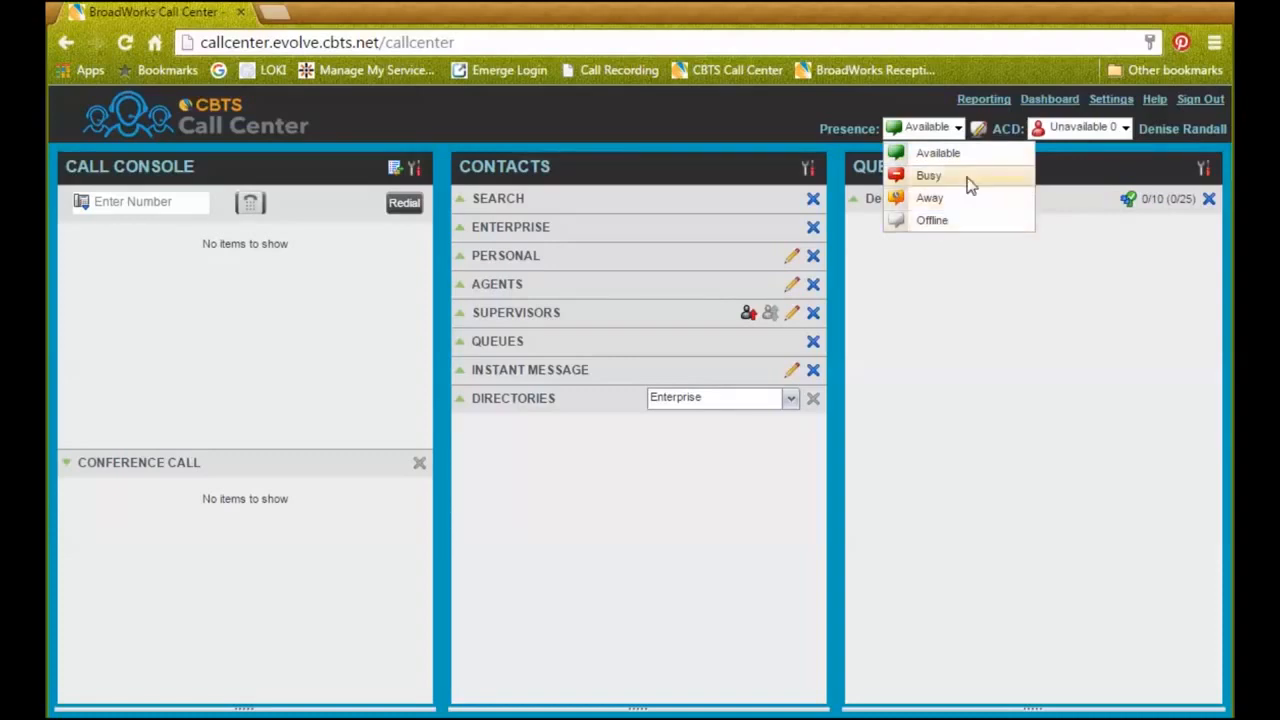
pyautogui.click(950, 153)
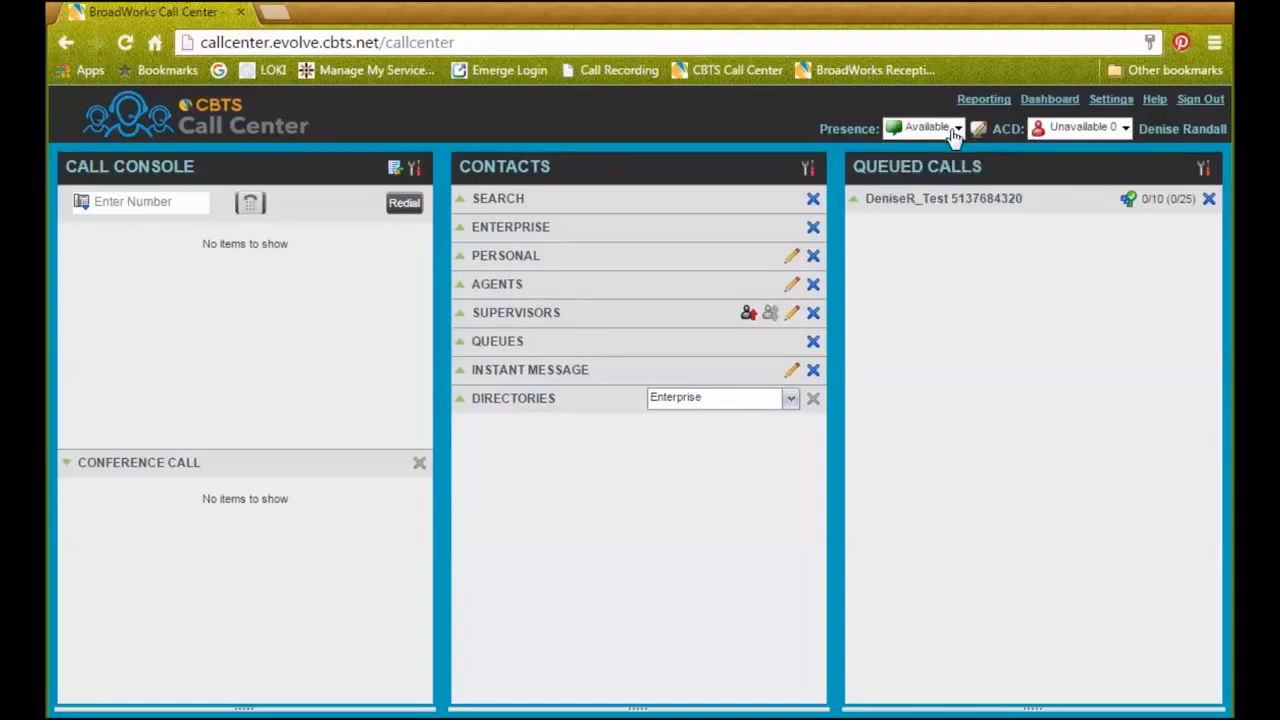
pyautogui.click(560, 718)
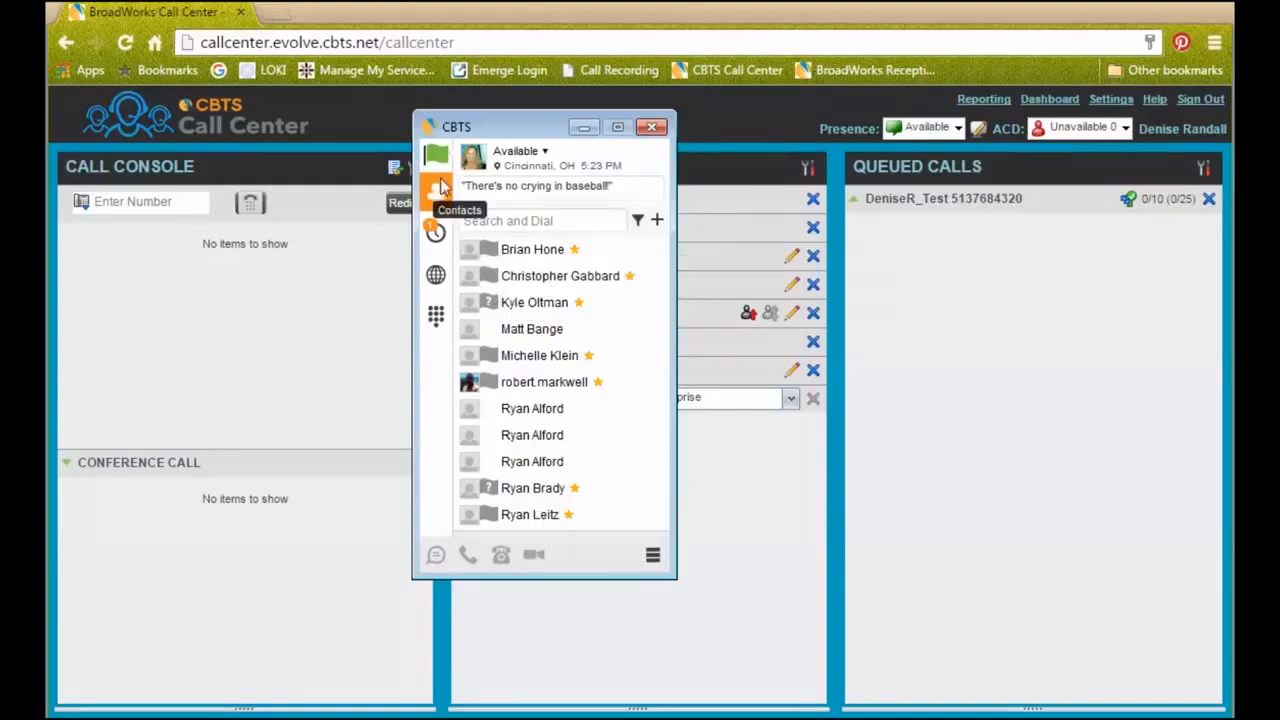
# Step: Close the CBTS communicator window and open Reporting for the call center
pyautogui.click(651, 126)
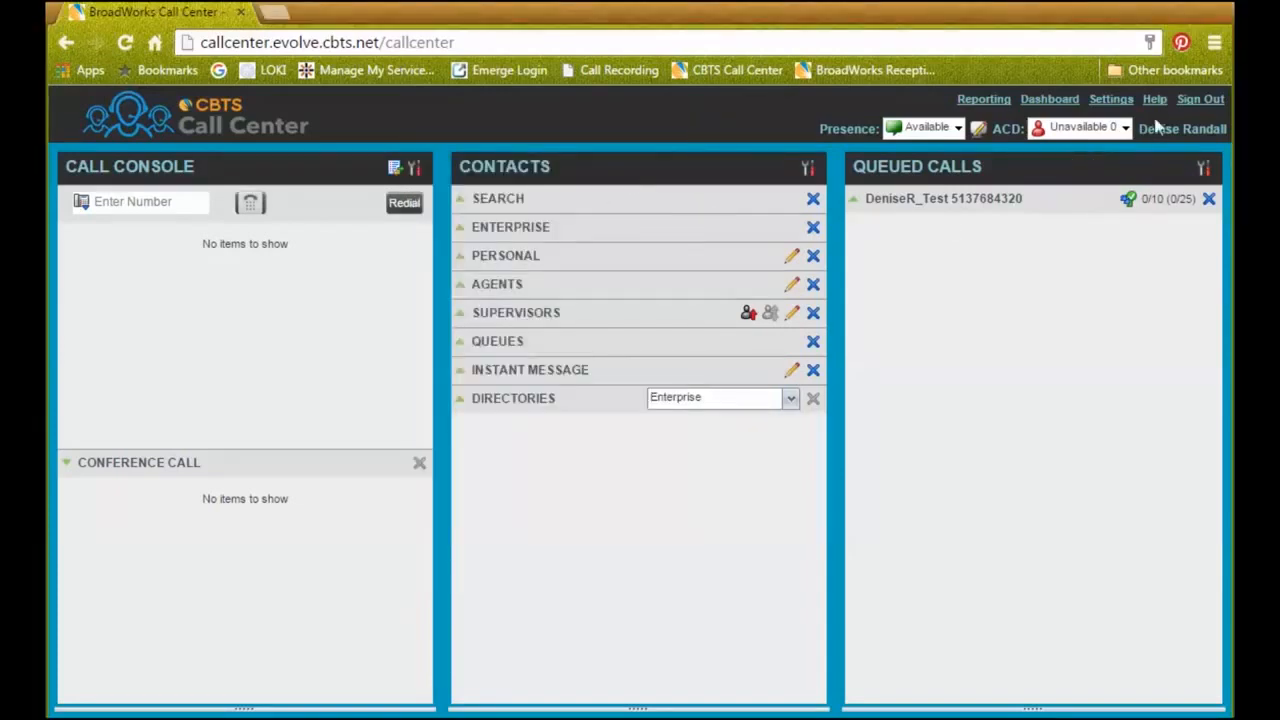
pyautogui.click(978, 104)
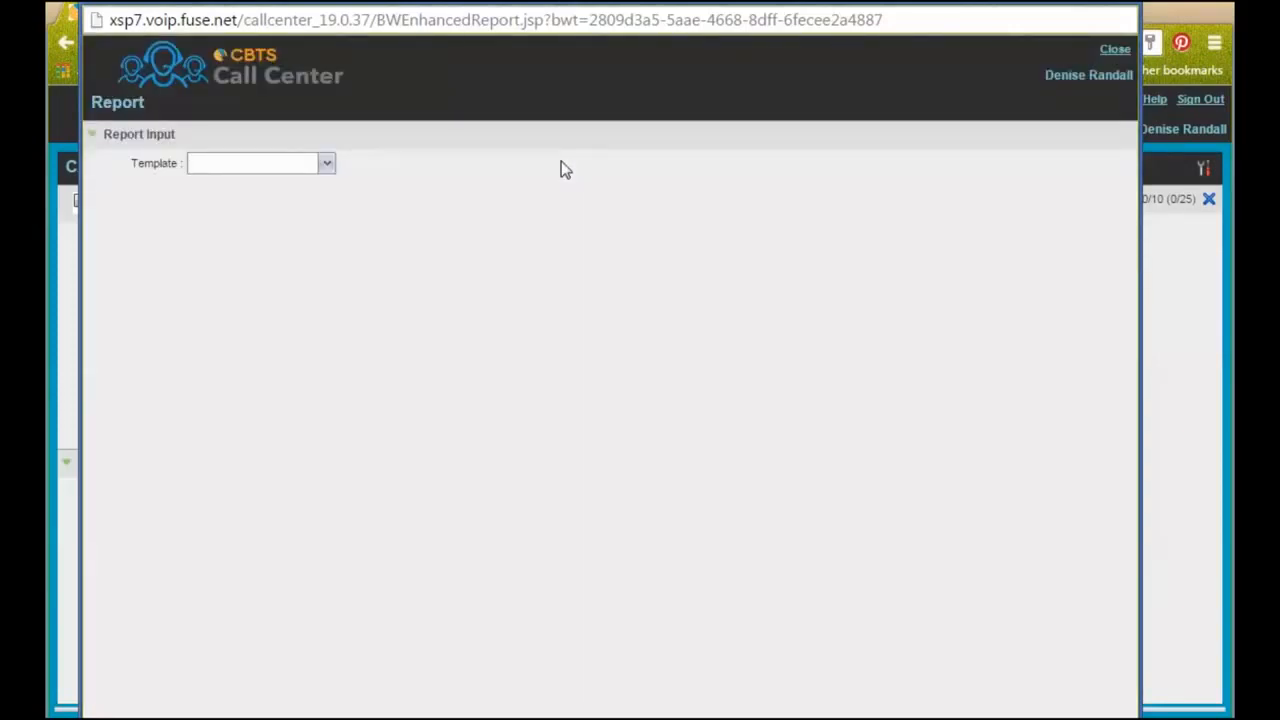
# Step: Look through the available report templates and select Agent Summary Report
pyautogui.click(329, 168)
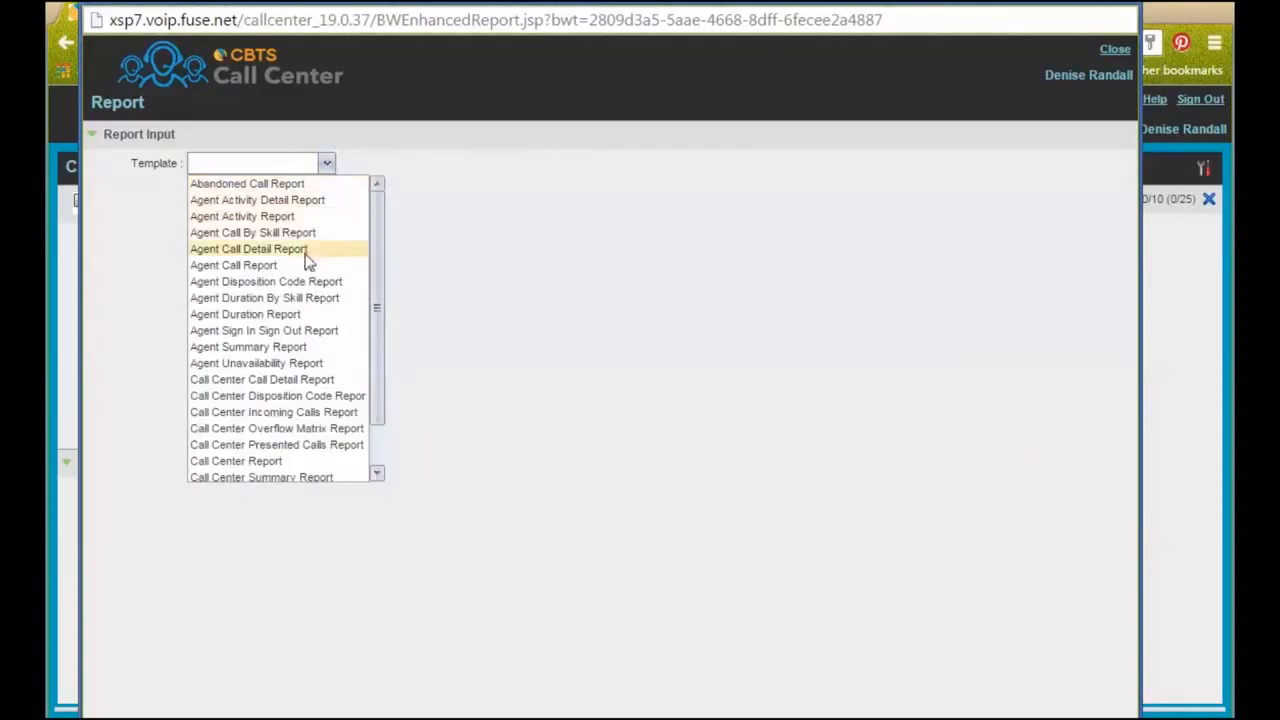
pyautogui.scroll(-1, 376, 398)
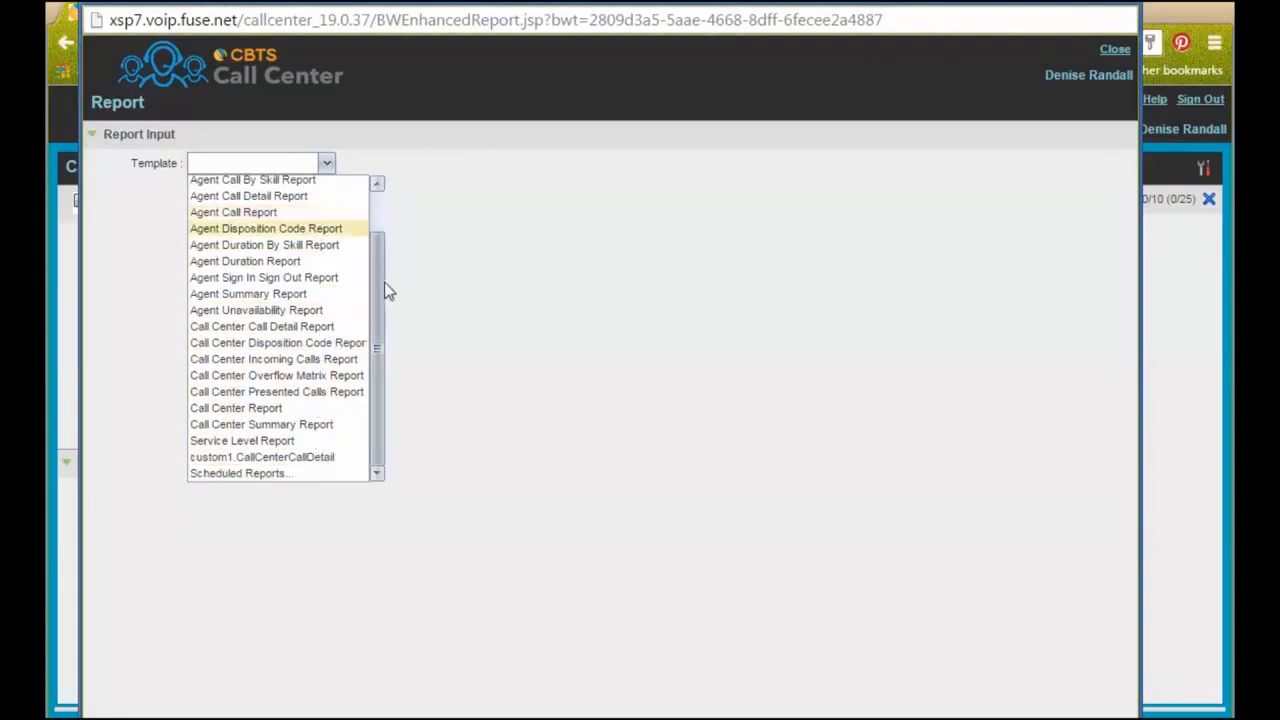
pyautogui.moveTo(377, 284); pyautogui.dragTo(378, 238)
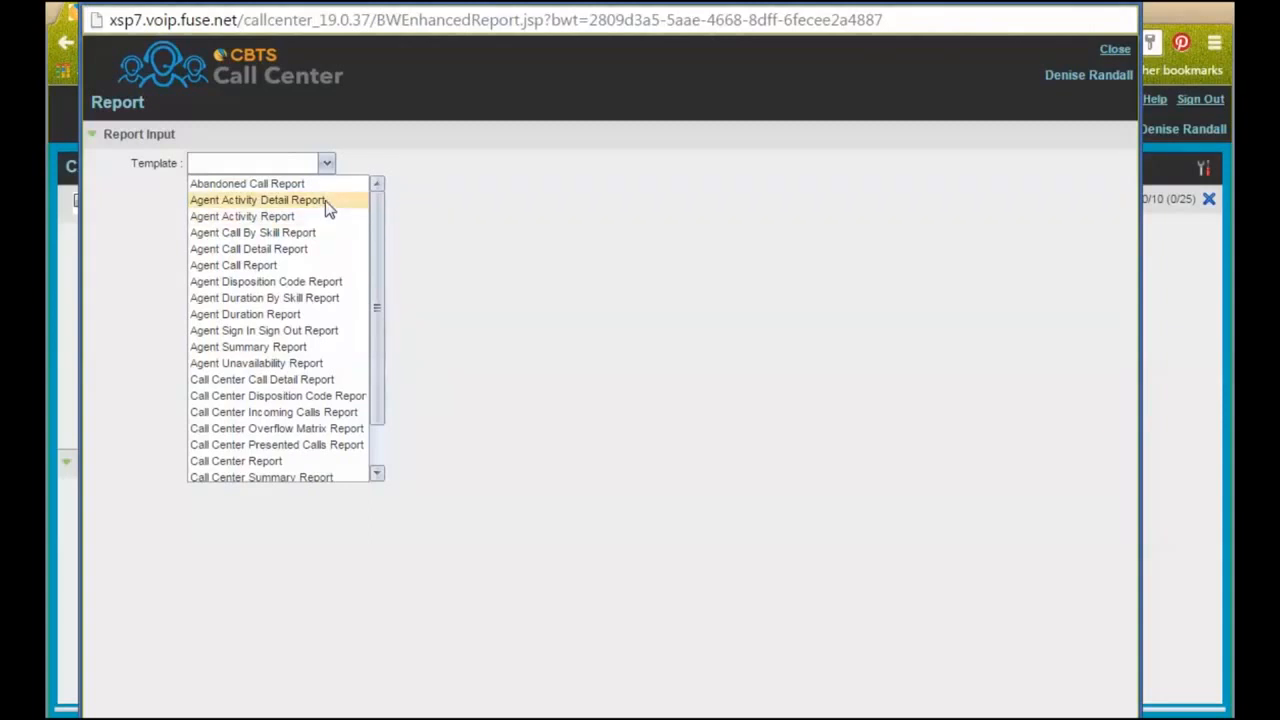
pyautogui.click(333, 353)
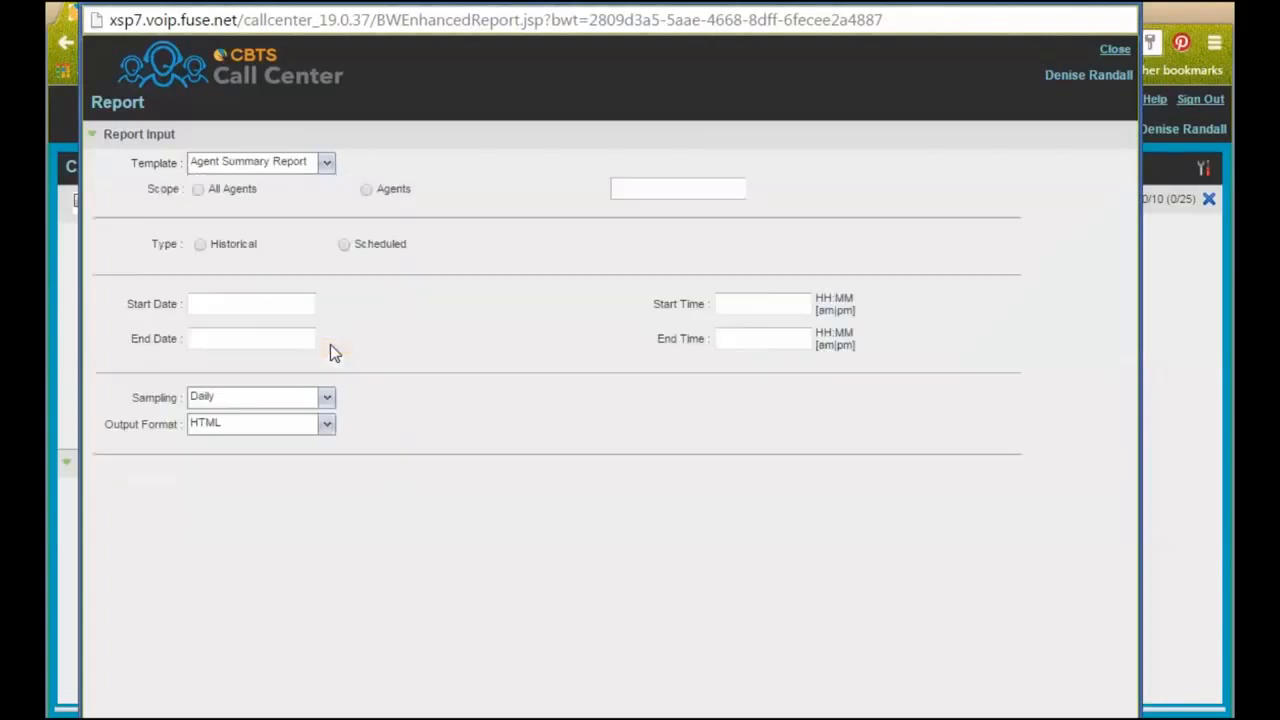
# Step: Set the report scope to Agents, choose the supervisor's own agent entry, and select Daily sampling
pyautogui.click(367, 190)
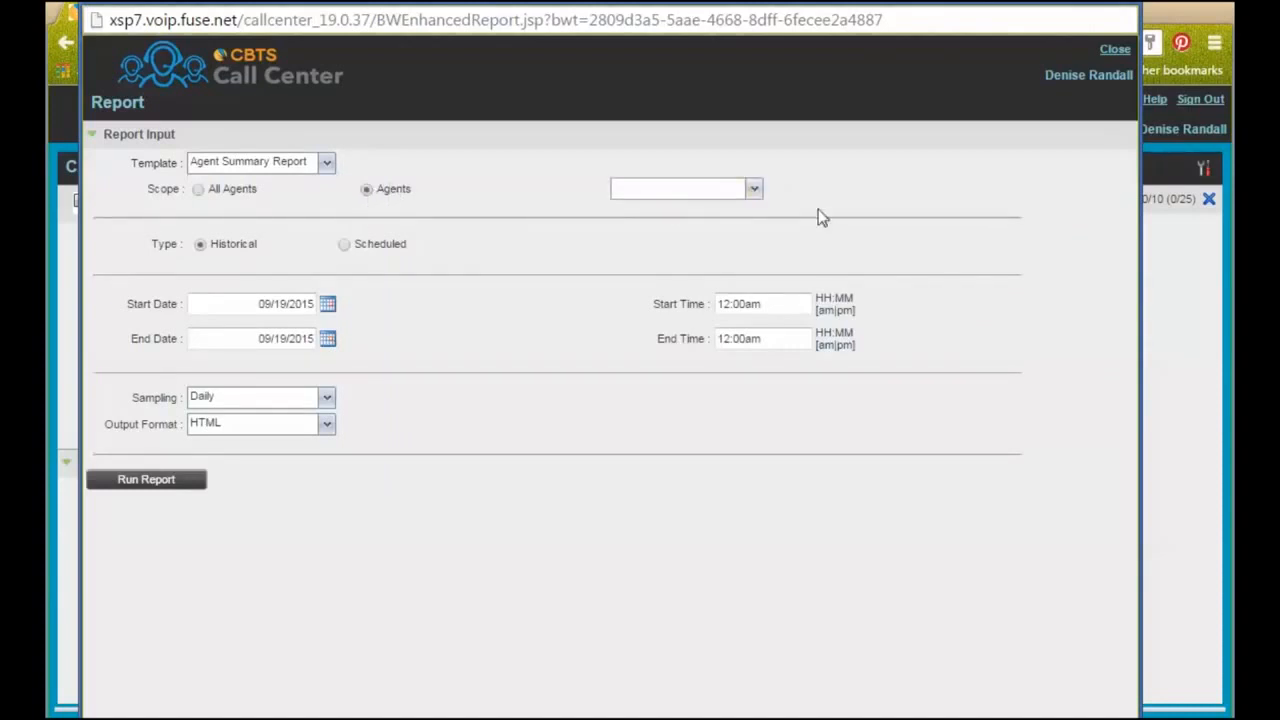
pyautogui.click(754, 192)
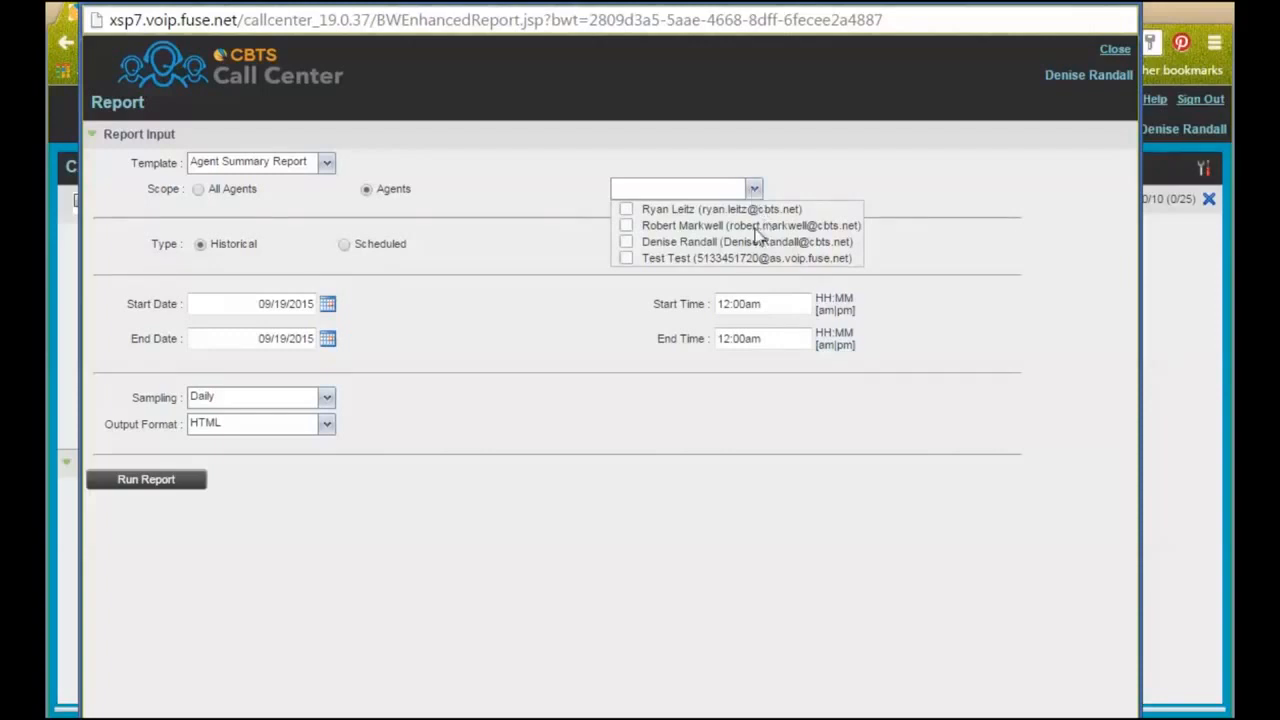
pyautogui.click(626, 242)
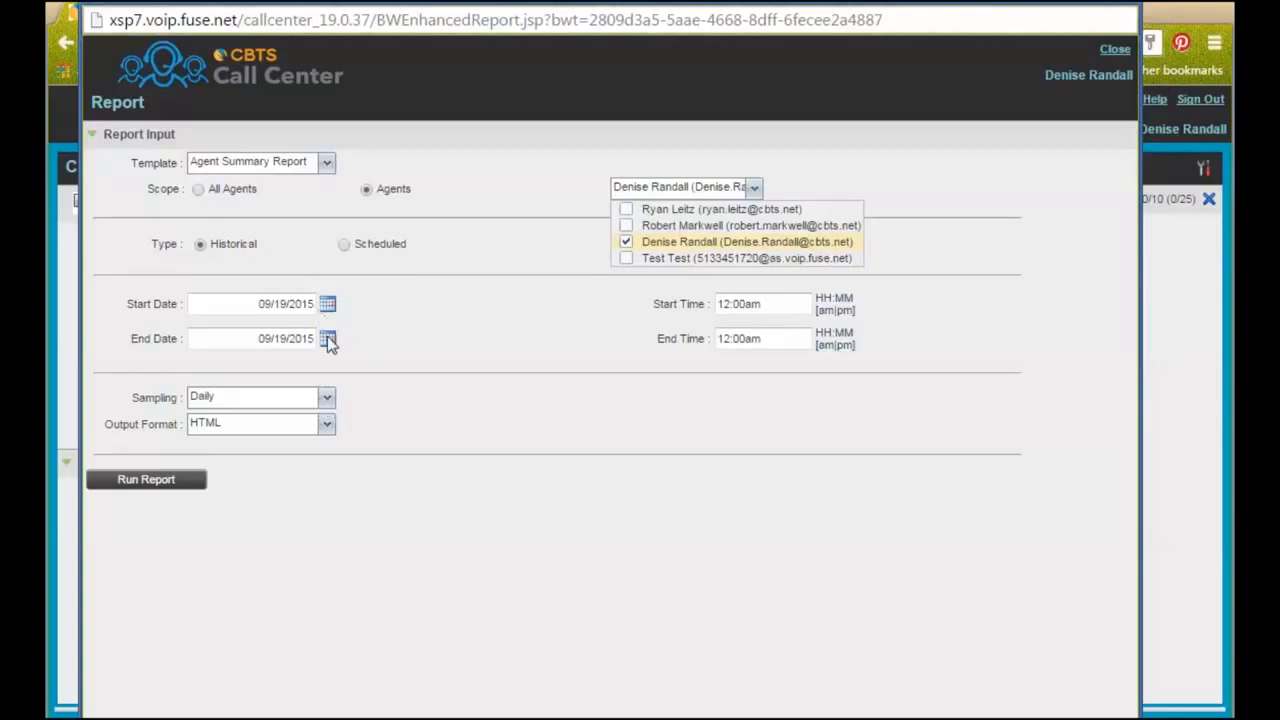
pyautogui.click(326, 401)
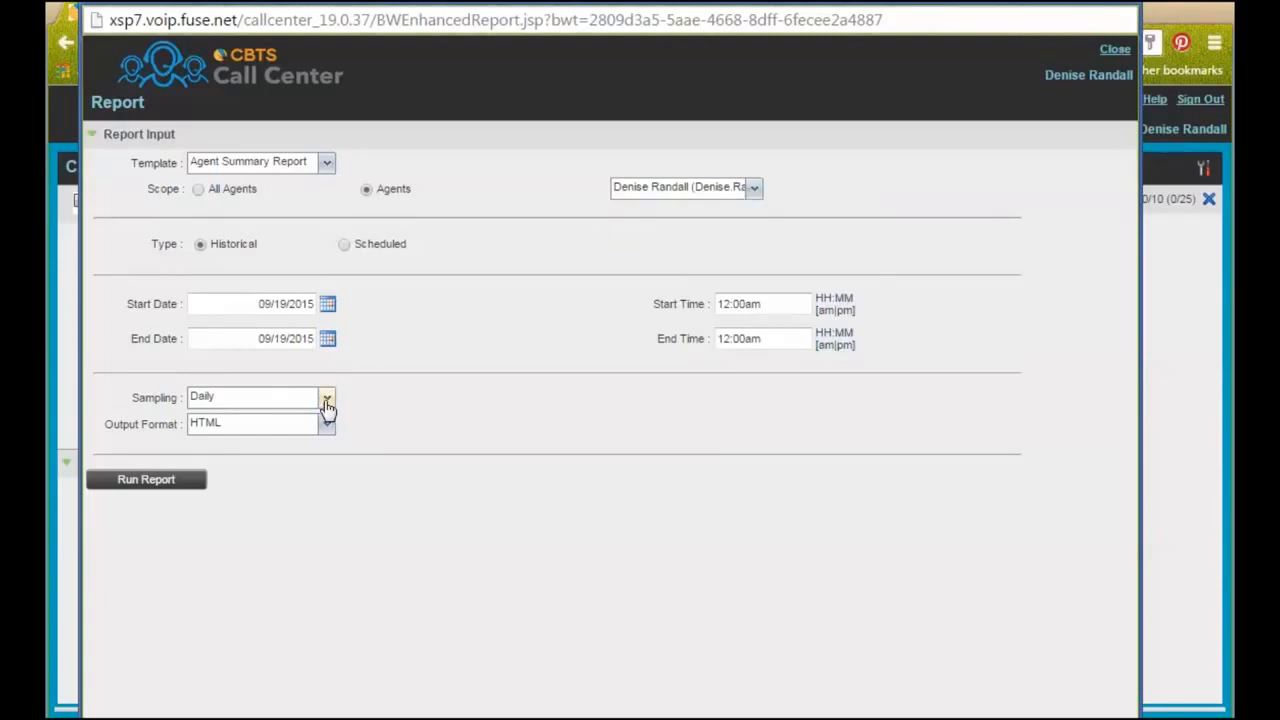
pyautogui.click(326, 400)
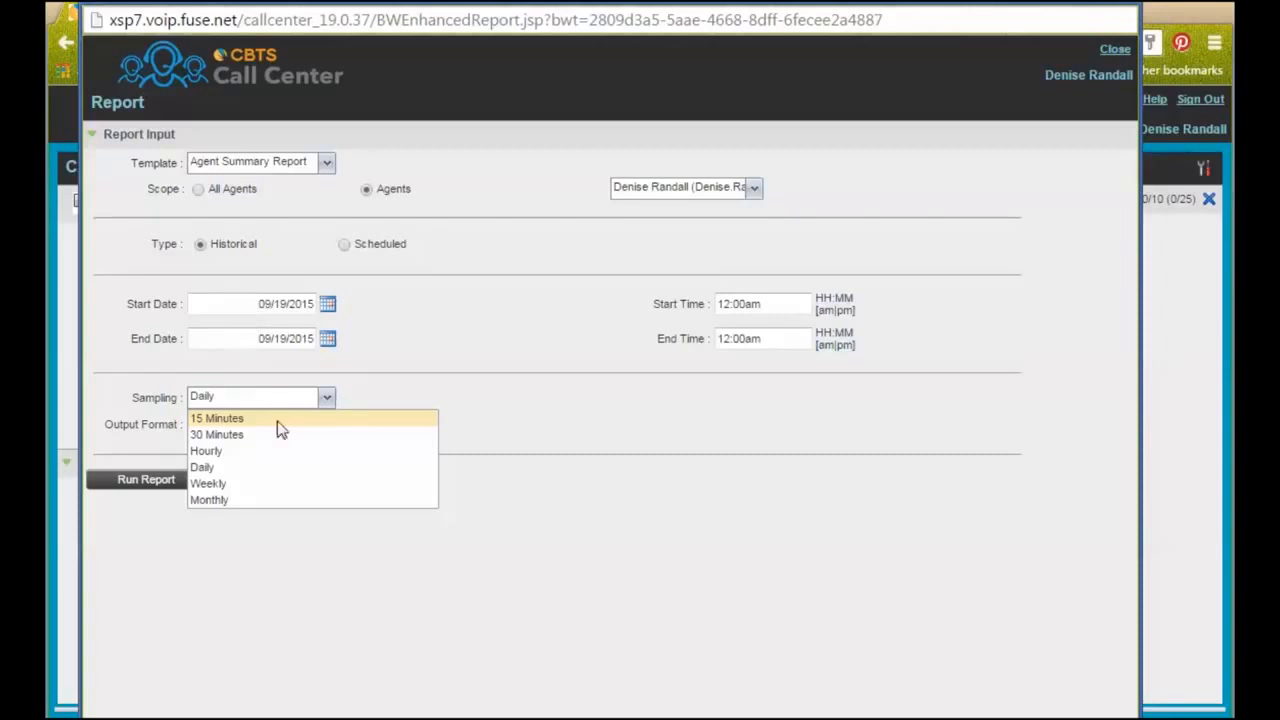
pyautogui.click(233, 471)
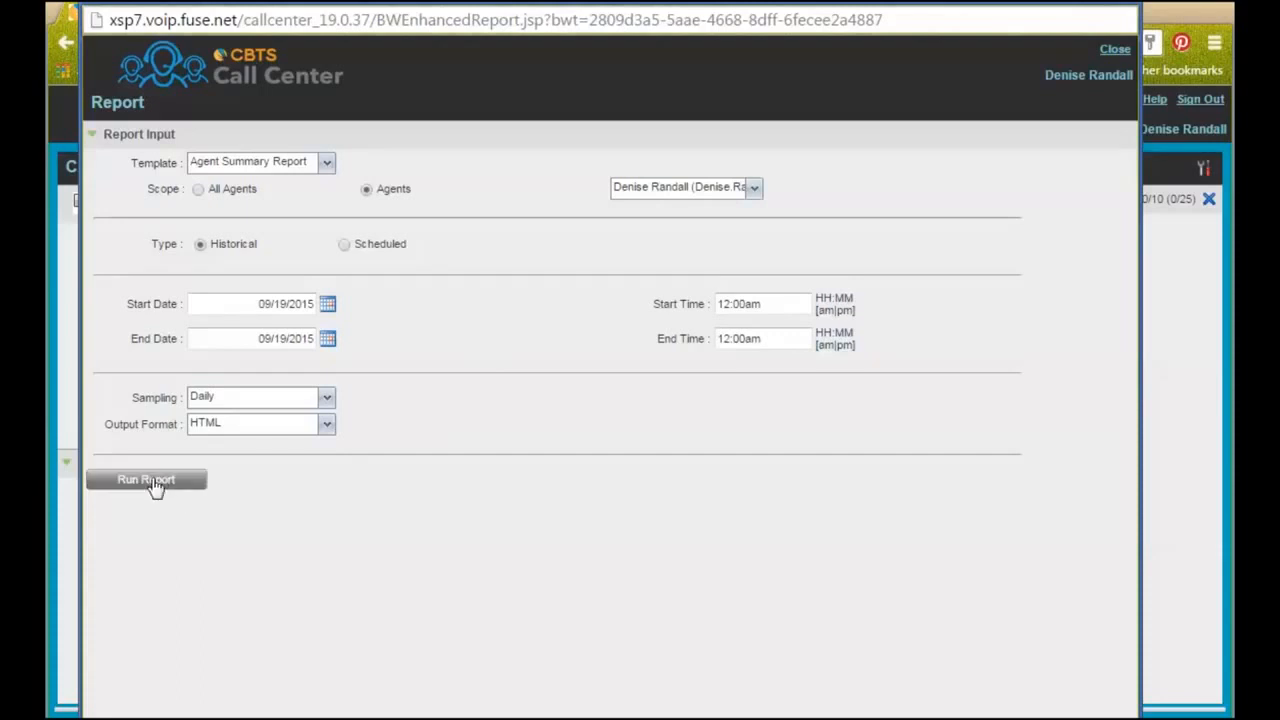
# Step: Change the report type to Scheduled and go to its Name and Description fields
pyautogui.click(343, 245)
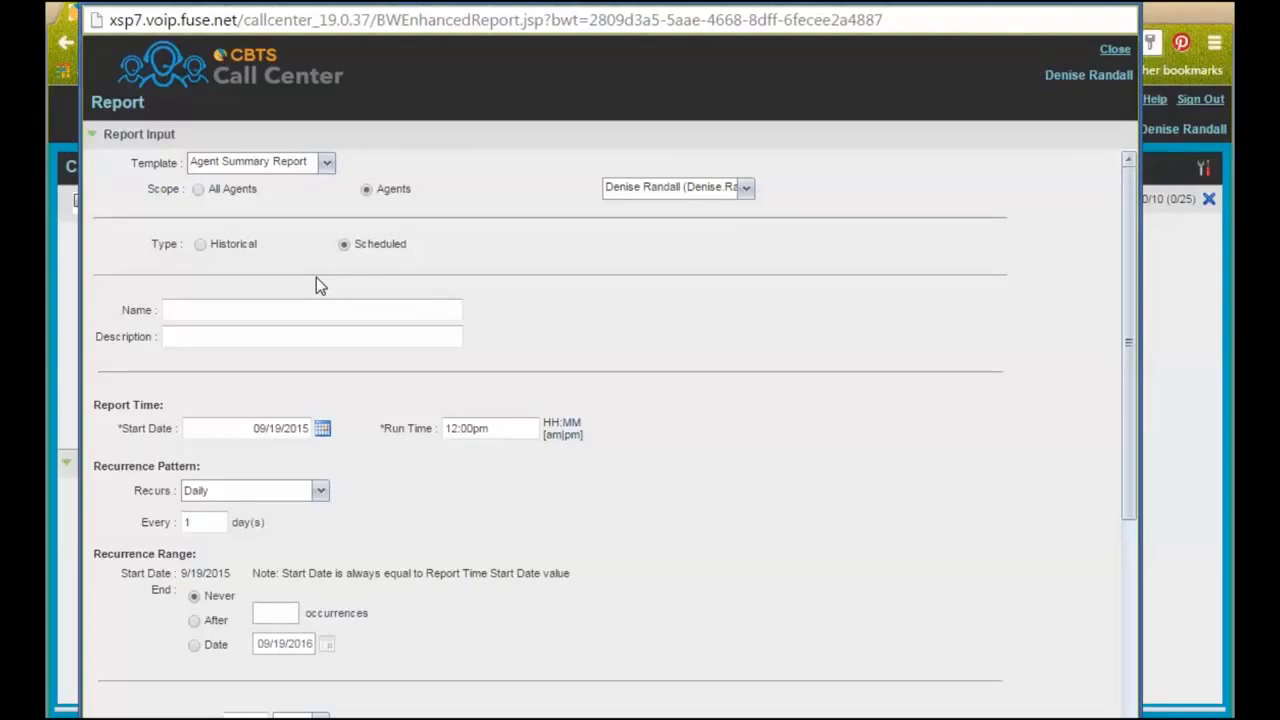
pyautogui.click(221, 312)
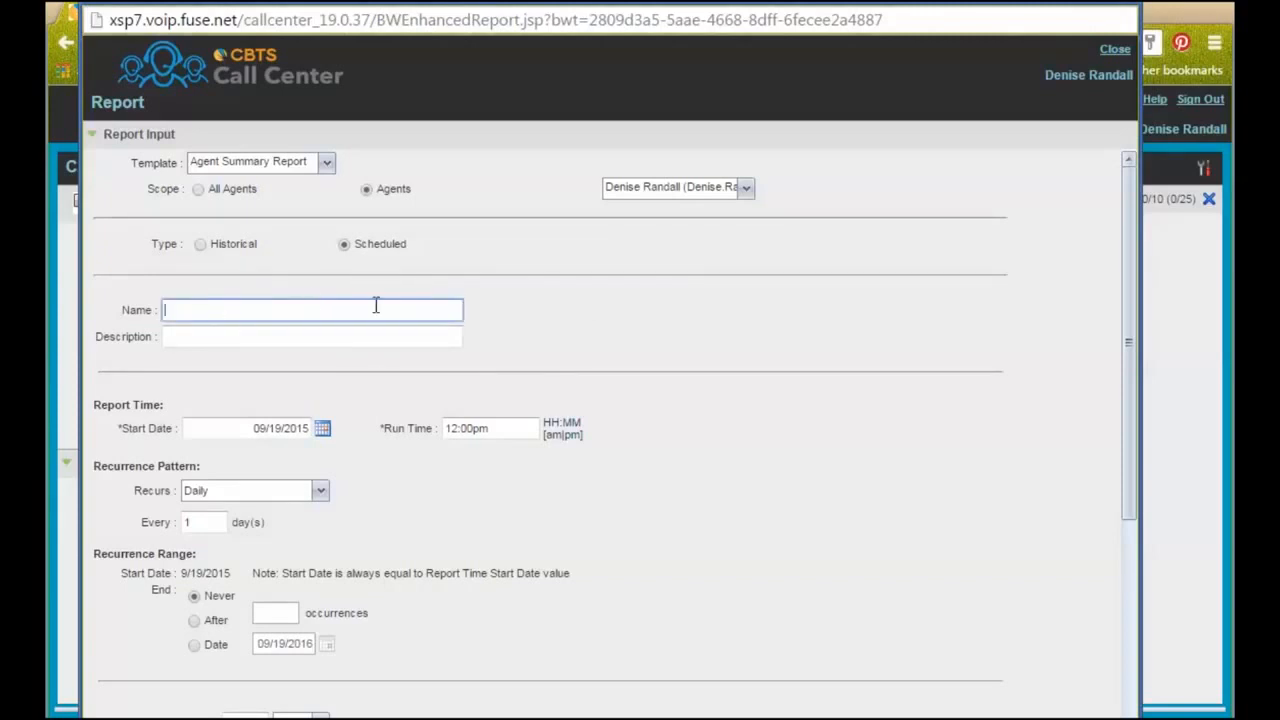
pyautogui.click(277, 339)
pyautogui.click(424, 310)
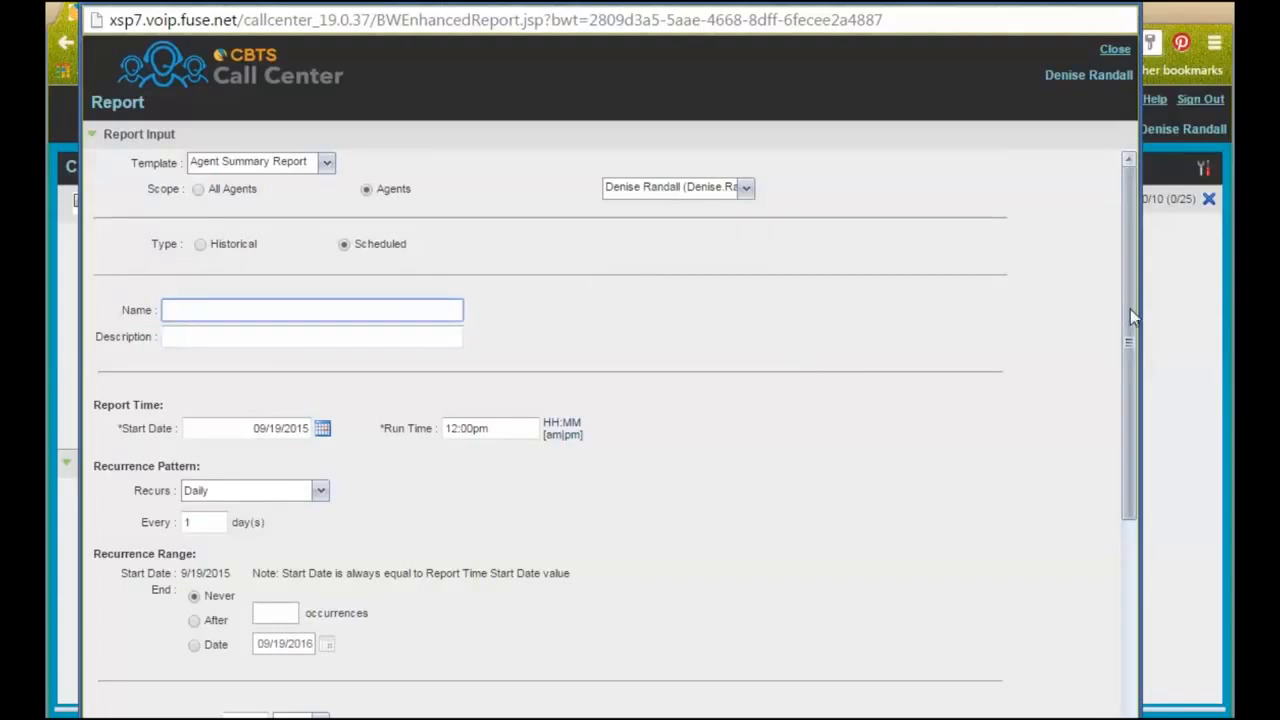
# Step: Look at the recurrence options of the scheduled report and set the recurrence to end on the date 09/19/2016
pyautogui.moveTo(1131, 310); pyautogui.dragTo(1120, 430)
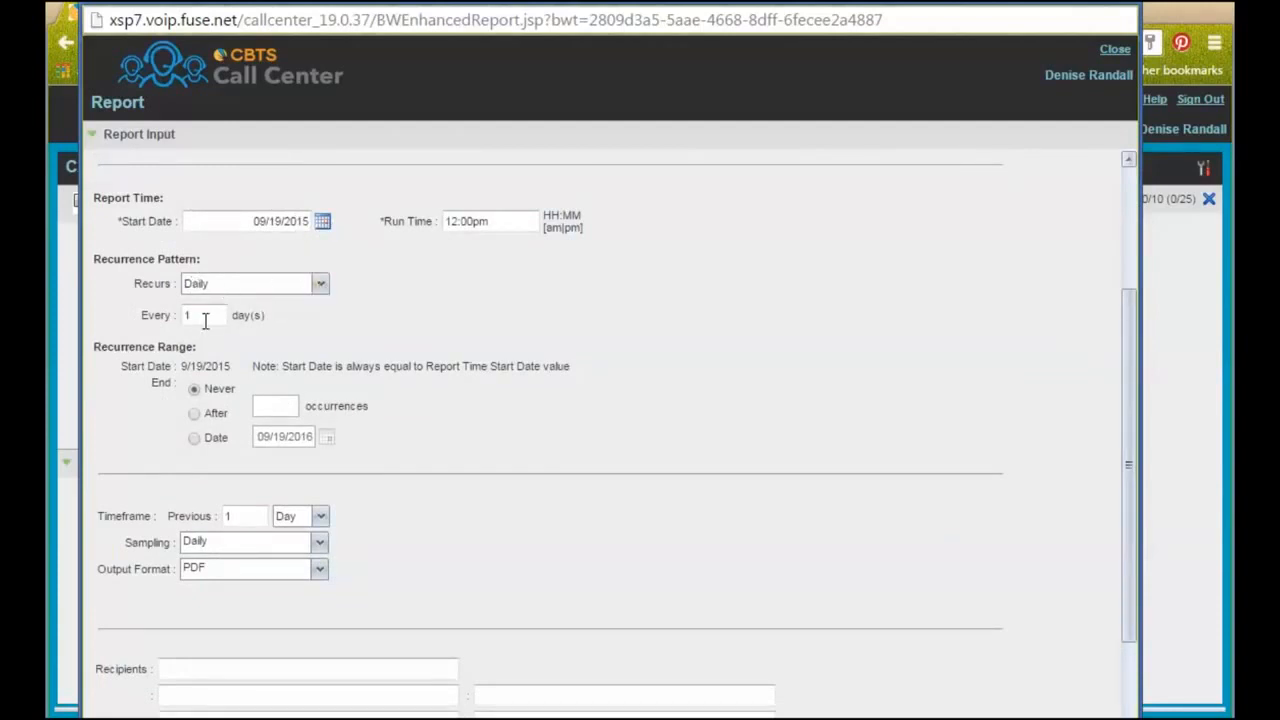
pyautogui.click(210, 414)
pyautogui.click(281, 405)
pyautogui.click(196, 441)
# Step: Review the scheduled report's timeframe, output format and recipient fields, and close the report window without adding the report
pyautogui.moveTo(1128, 408); pyautogui.dragTo(1125, 542)
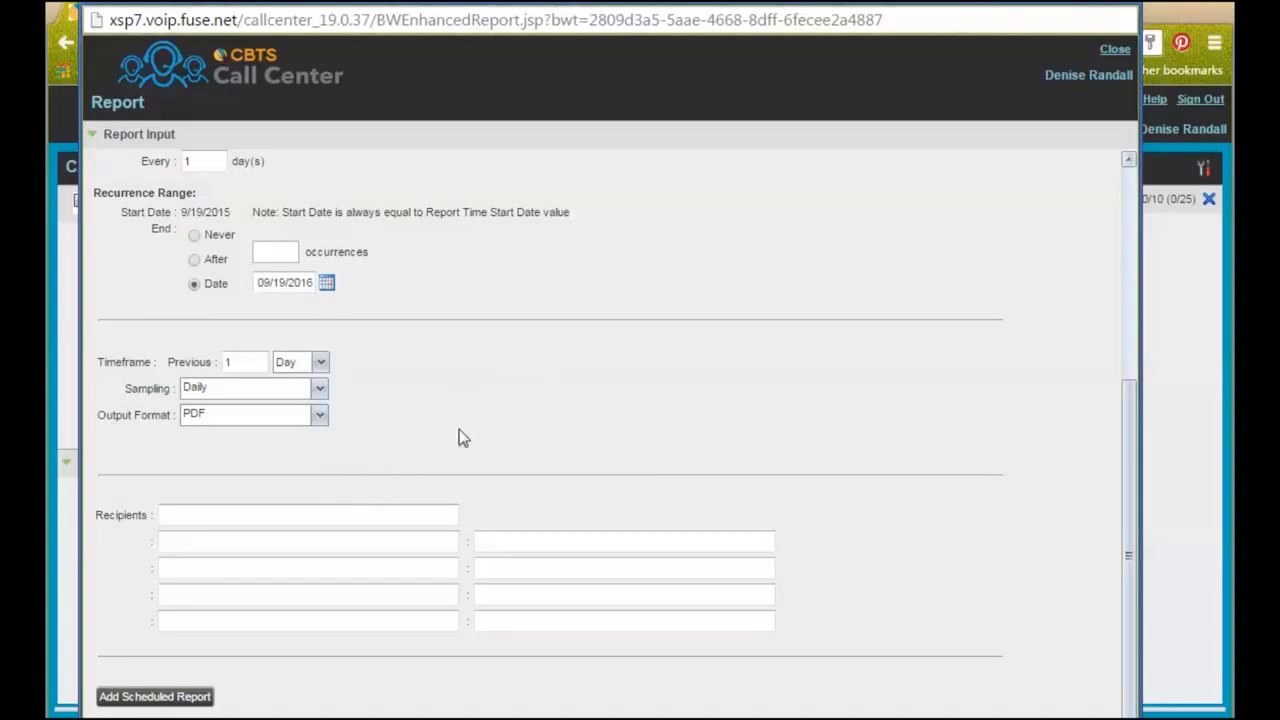
pyautogui.click(327, 517)
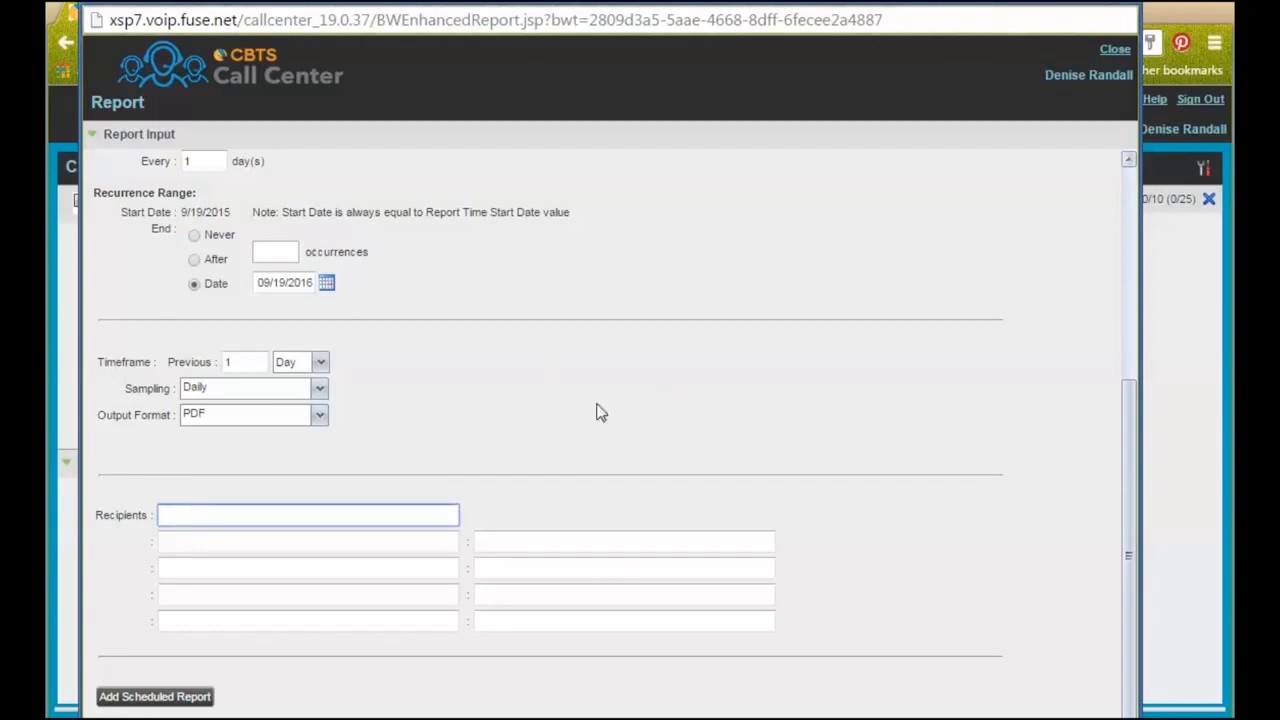
pyautogui.click(190, 541)
pyautogui.click(193, 569)
pyautogui.click(191, 592)
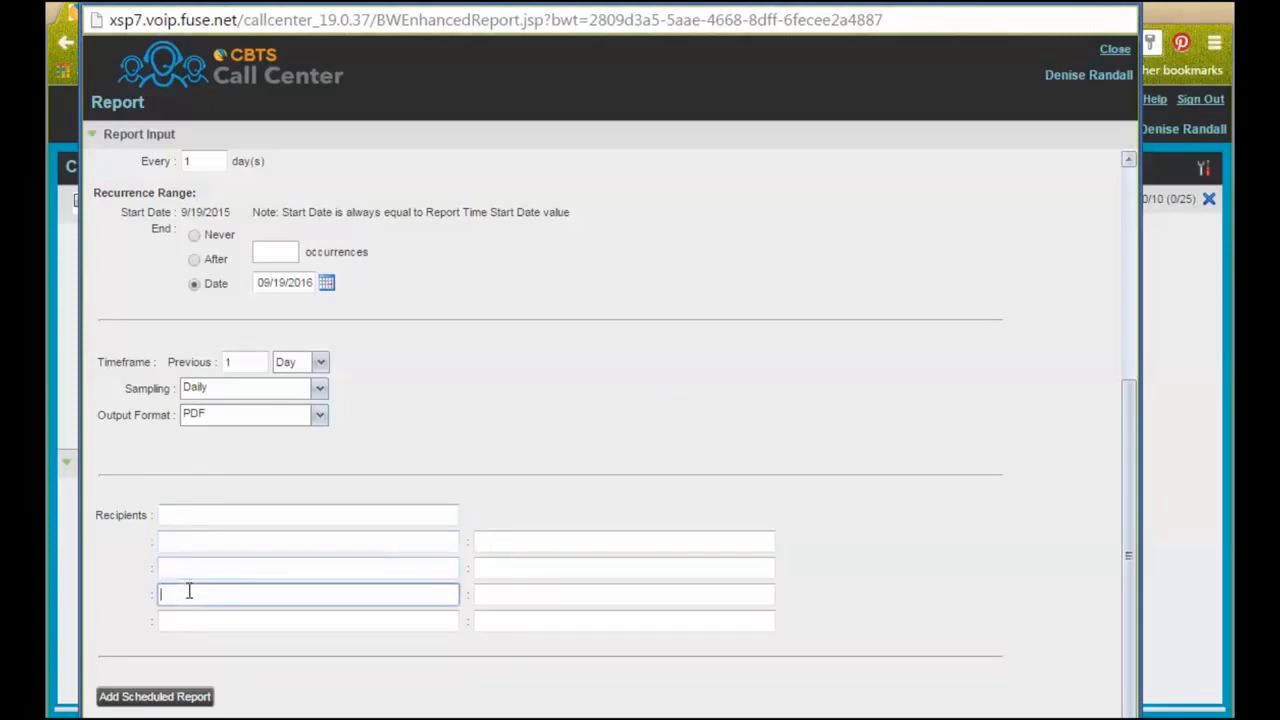
pyautogui.click(201, 622)
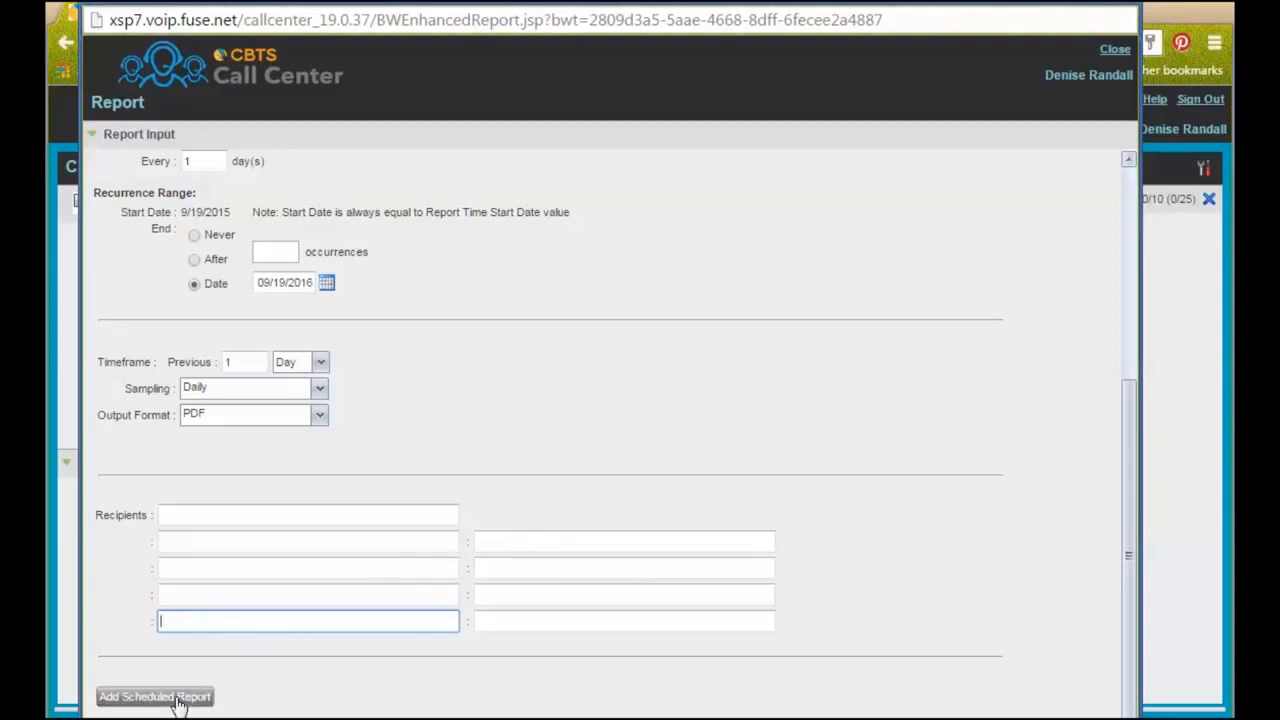
pyautogui.click(1116, 49)
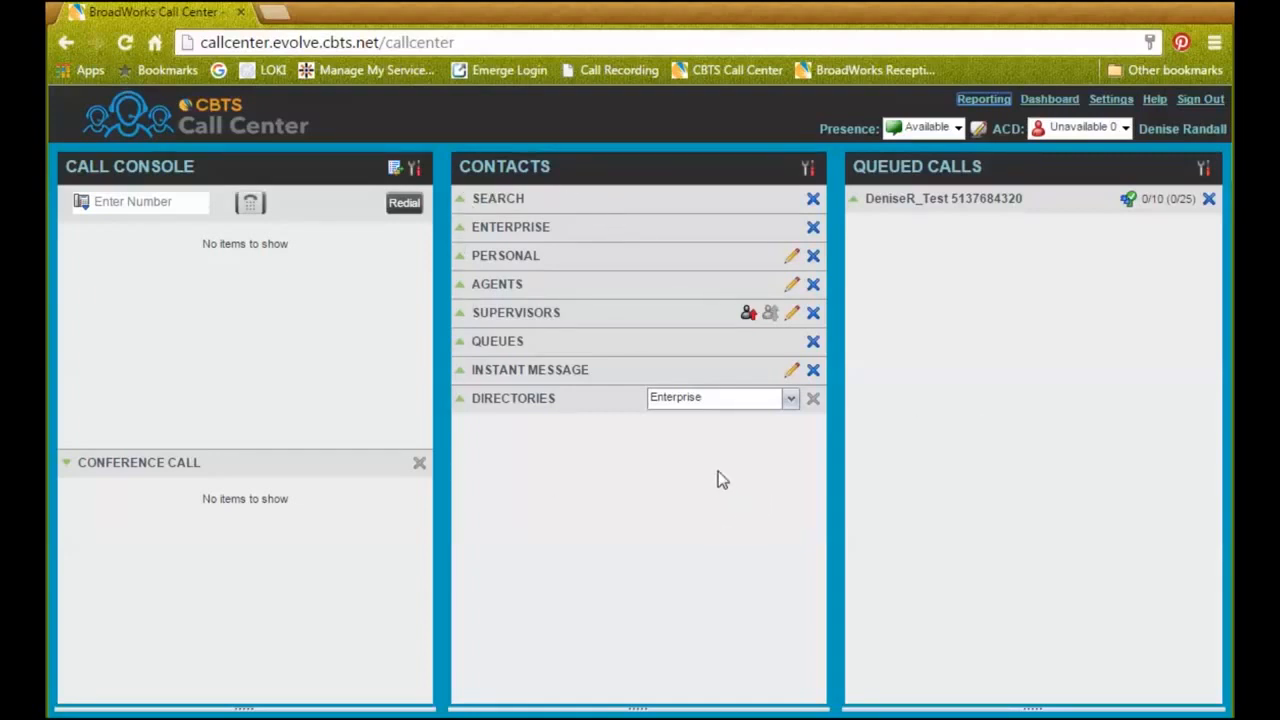
# Step: Expand the Agents directory, select all agents of the test call center for monitoring, and save the list
pyautogui.click(461, 288)
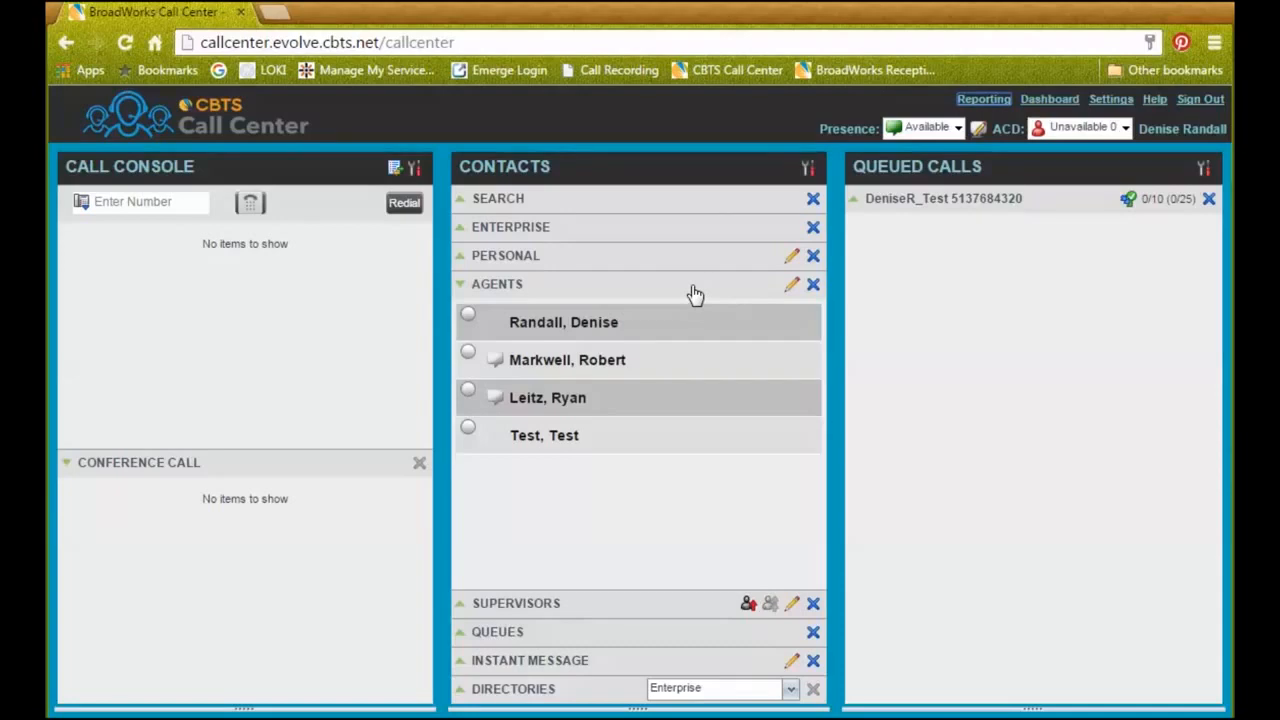
pyautogui.click(590, 437)
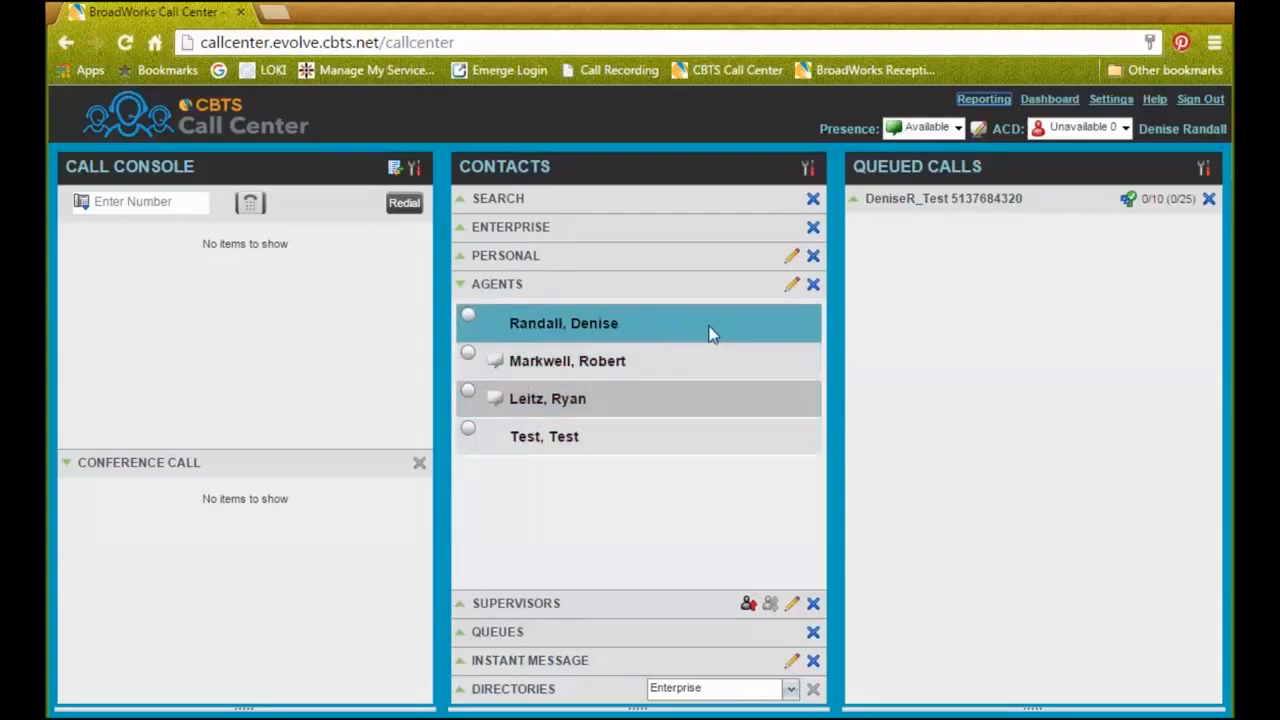
pyautogui.click(792, 287)
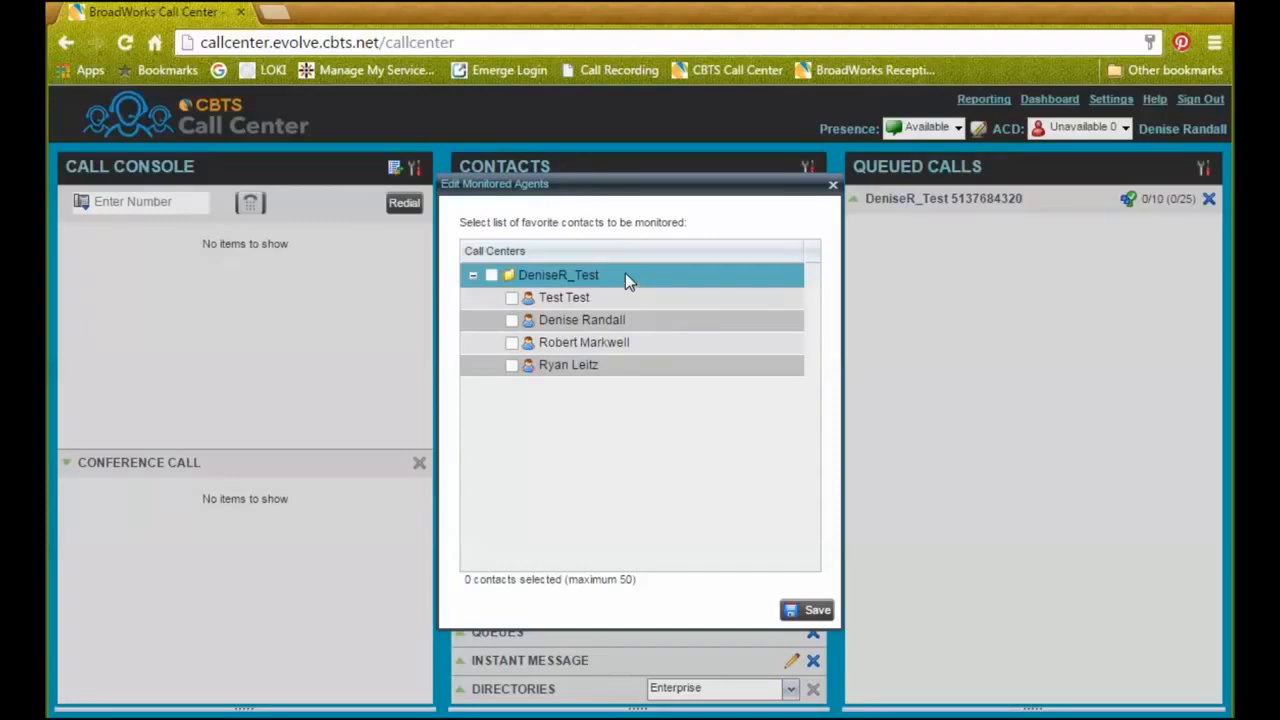
pyautogui.click(491, 276)
pyautogui.click(491, 276)
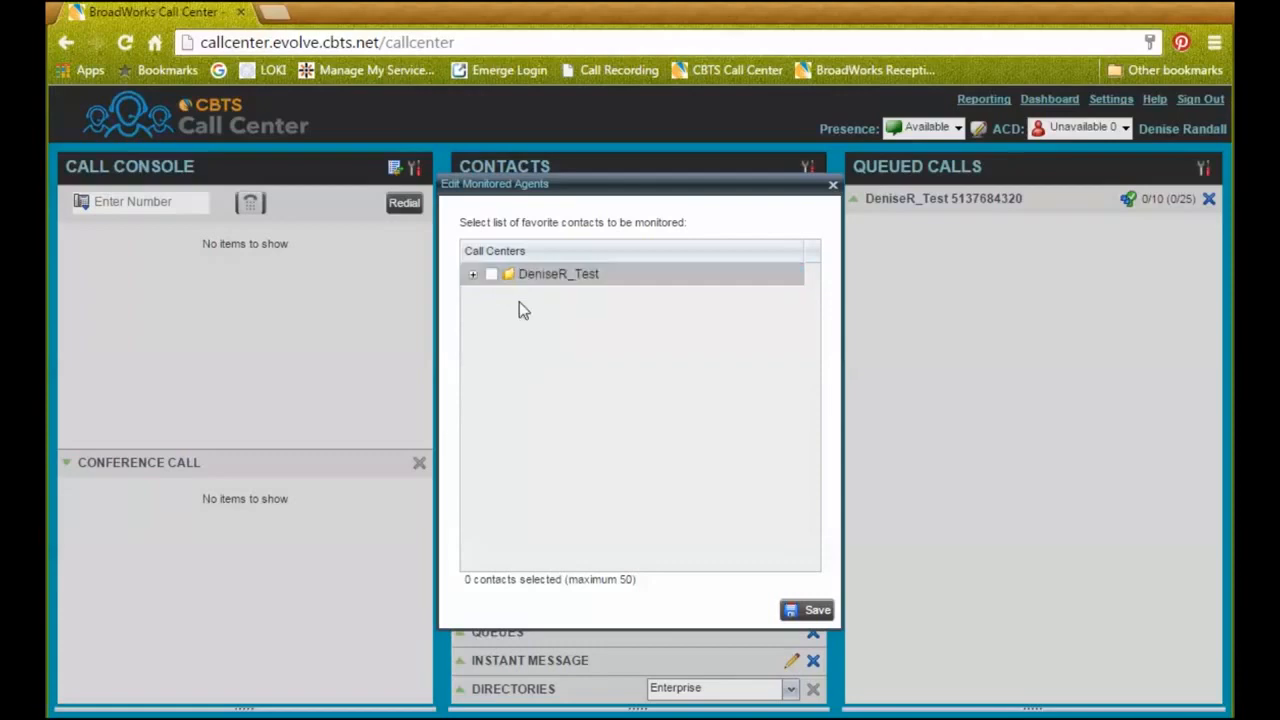
pyautogui.click(472, 275)
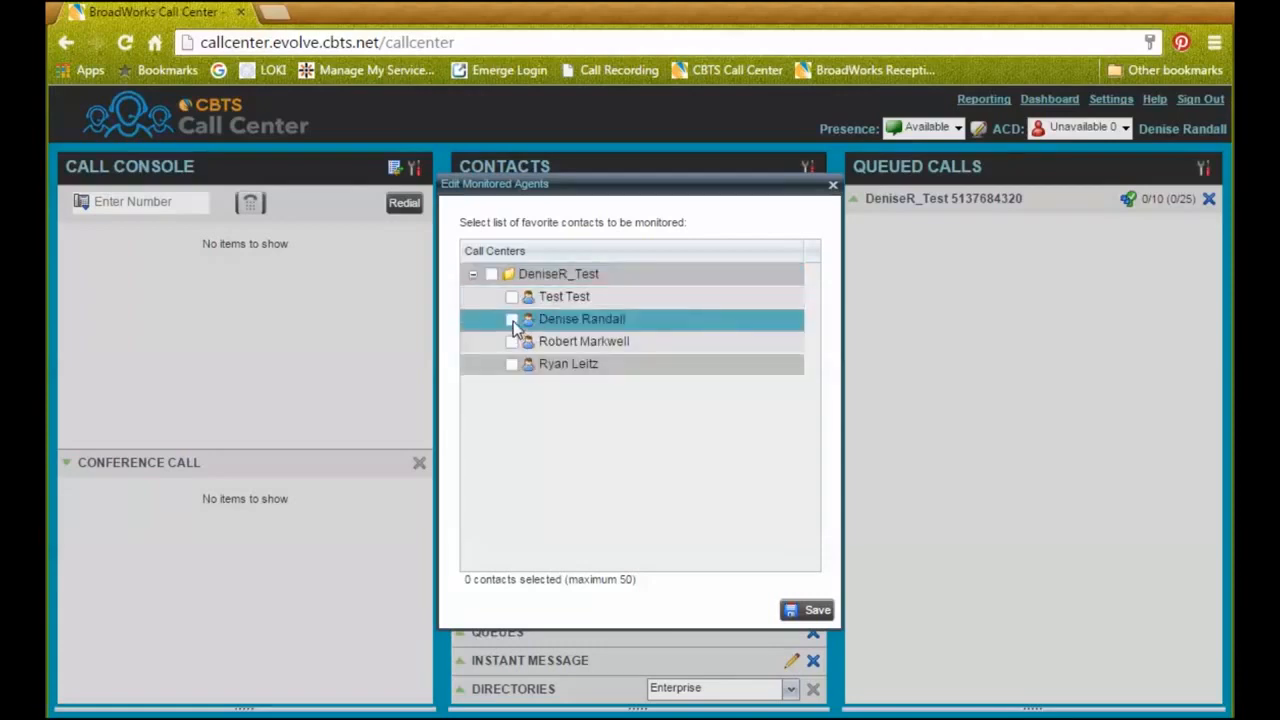
pyautogui.click(511, 320)
pyautogui.click(511, 297)
pyautogui.click(511, 342)
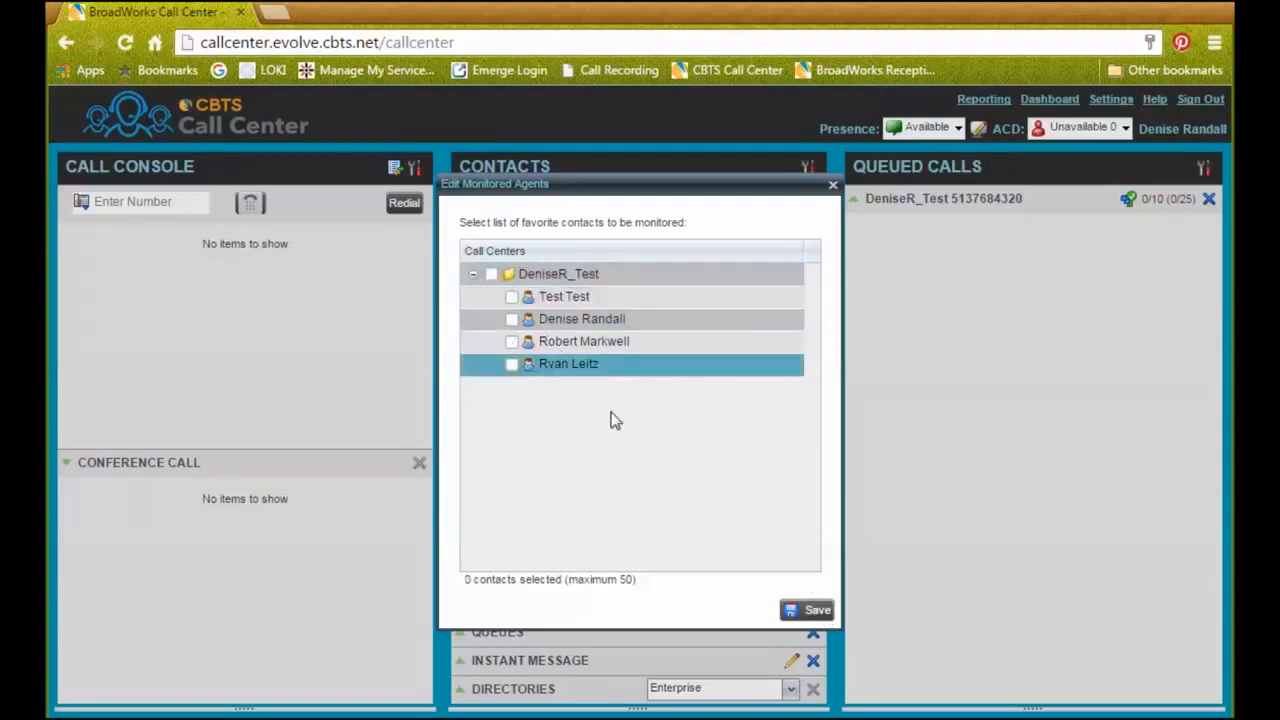
pyautogui.click(491, 275)
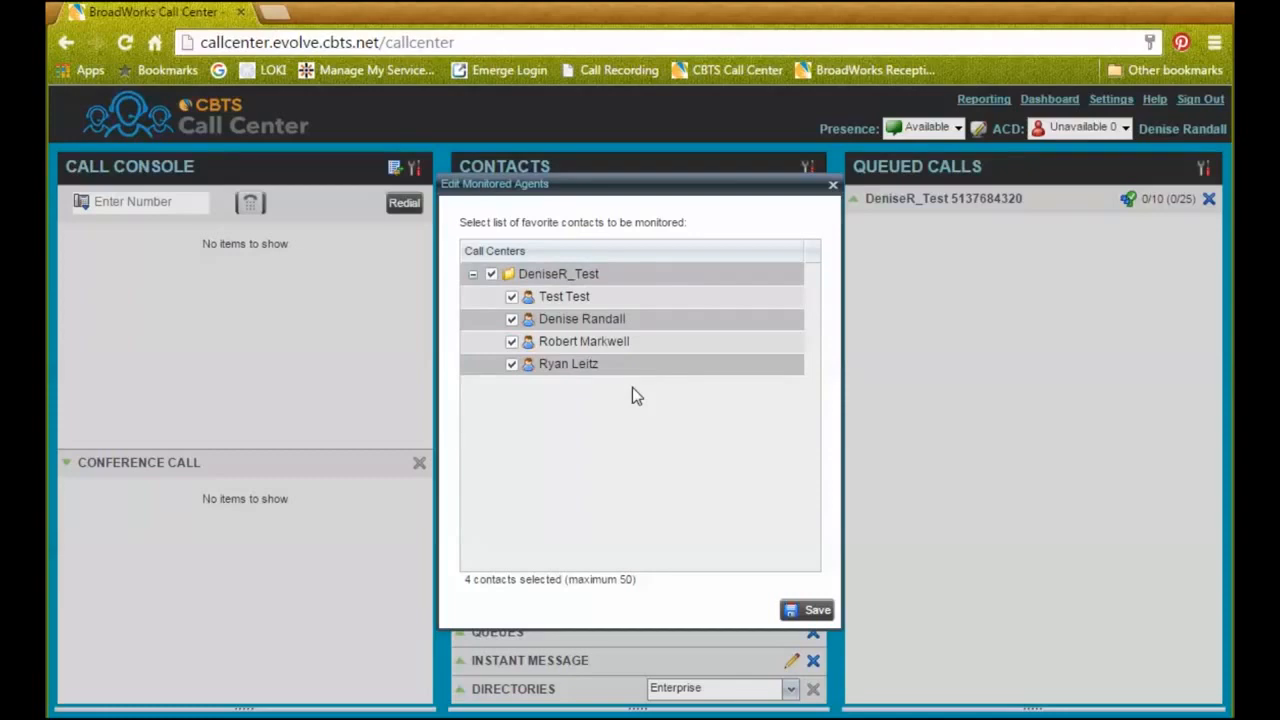
pyautogui.click(812, 610)
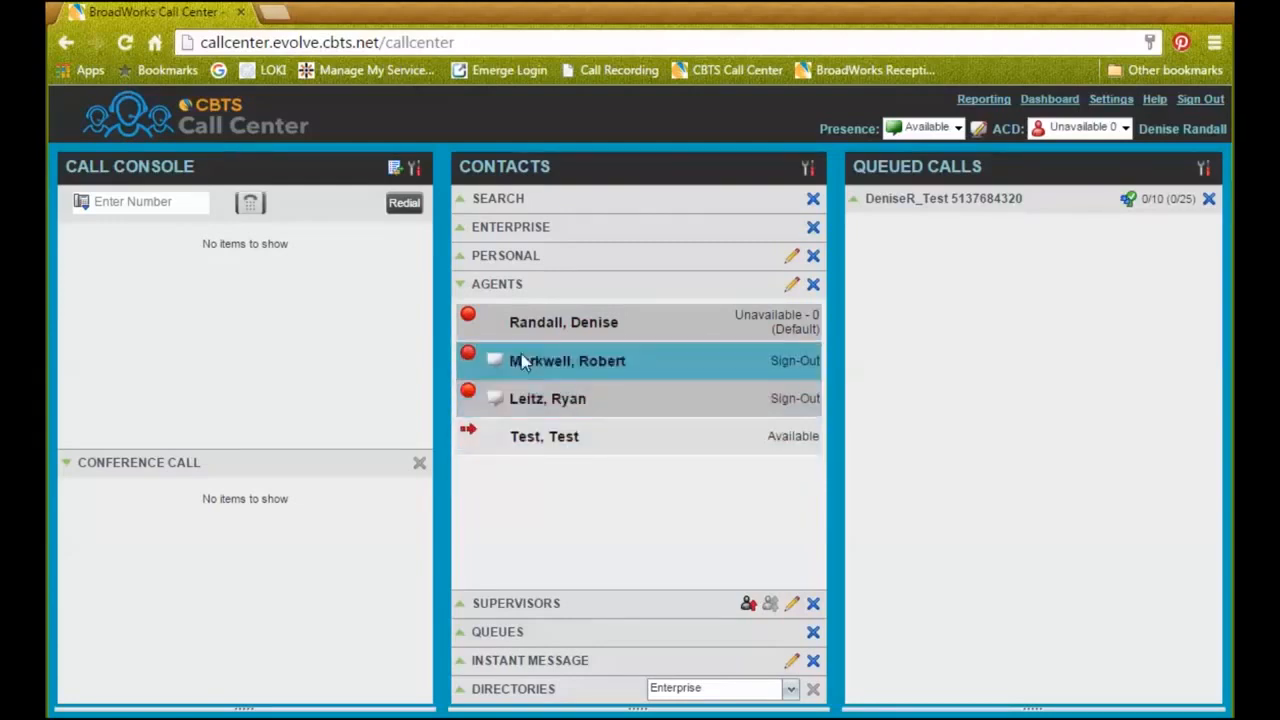
# Step: View the call center, join status and skill level of the first listed agent, and collapse the entry
pyautogui.click(661, 322)
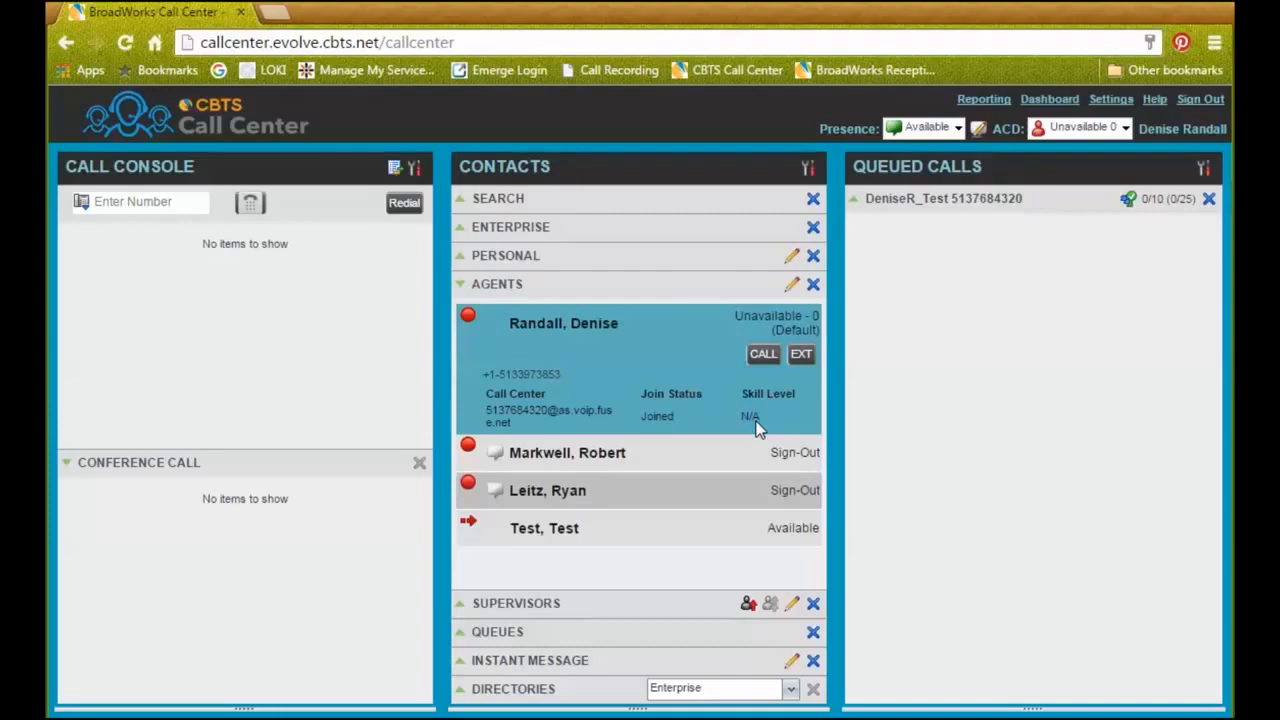
pyautogui.click(656, 353)
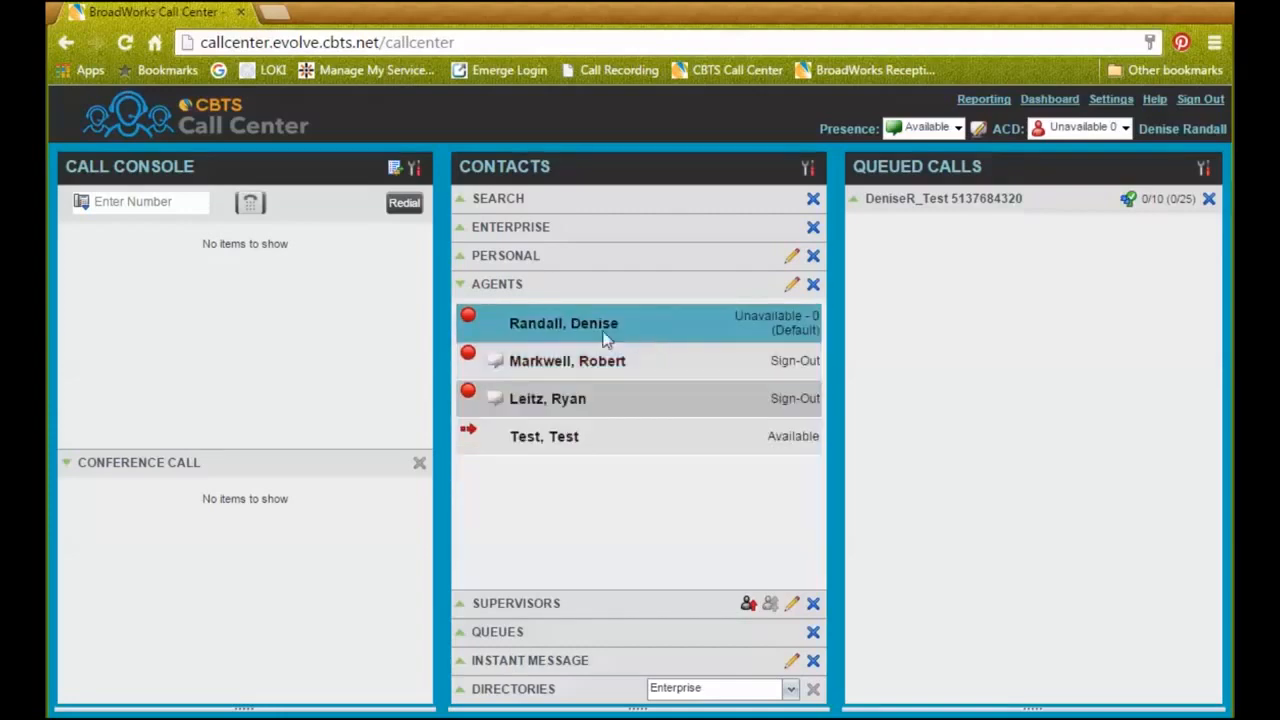
# Step: Set the ACD state of the second listed agent to Available and collapse that agent's entry
pyautogui.click(616, 373)
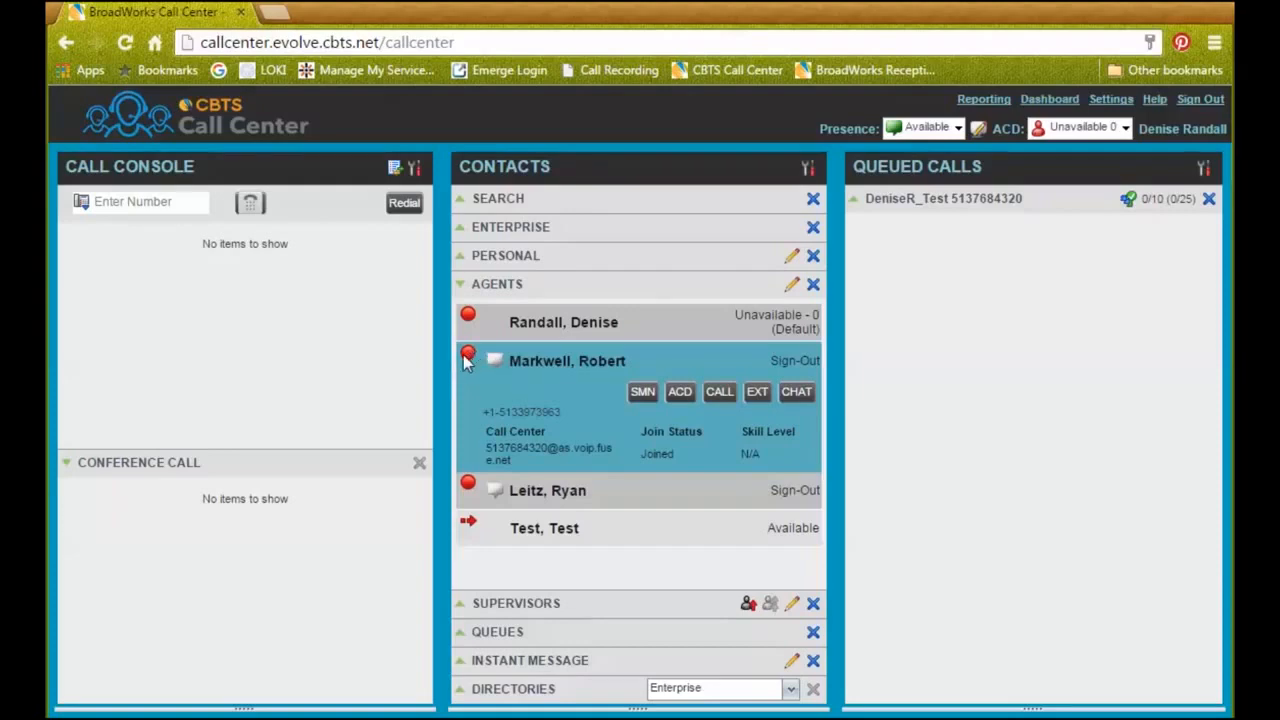
pyautogui.click(680, 393)
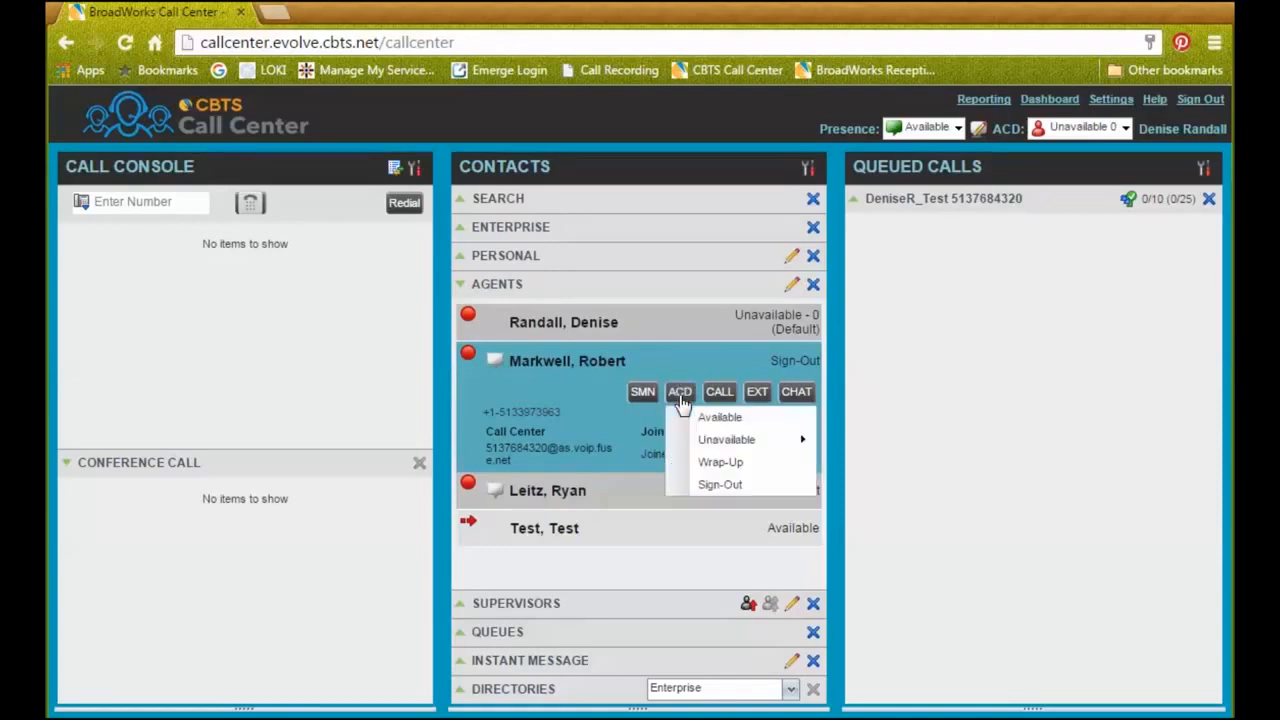
pyautogui.click(735, 419)
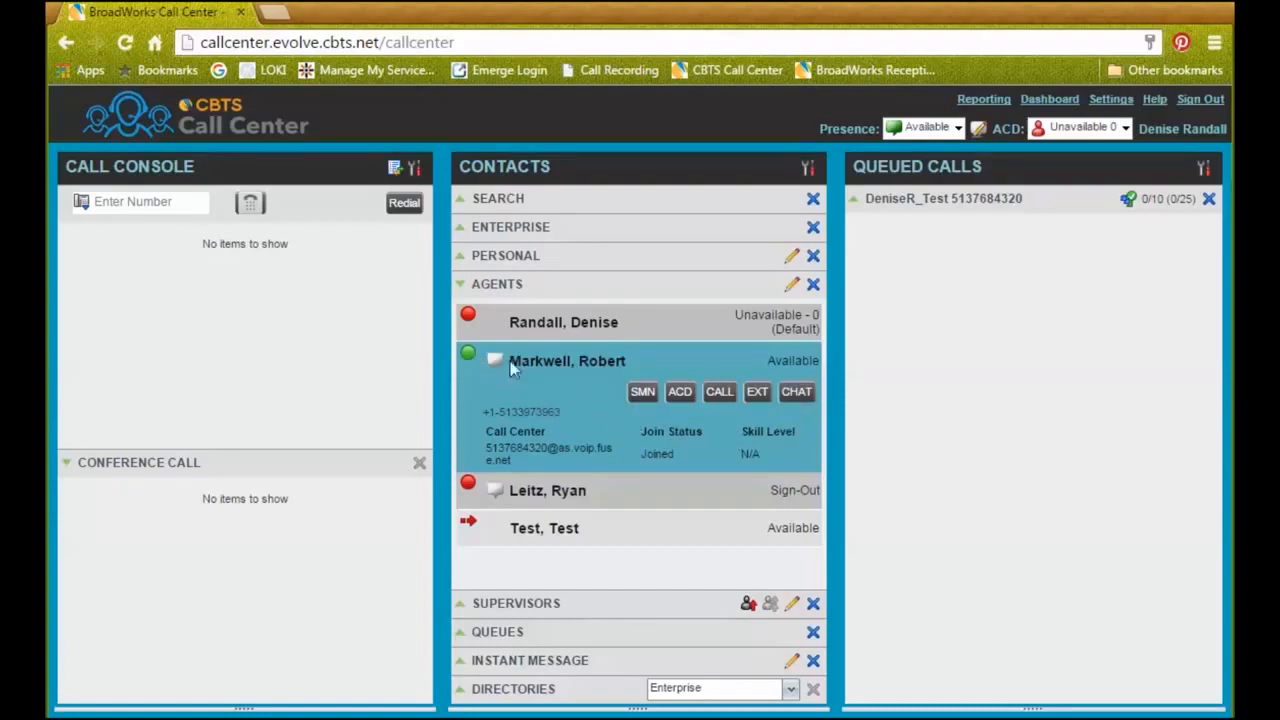
pyautogui.moveTo(495, 362)
pyautogui.click(617, 409)
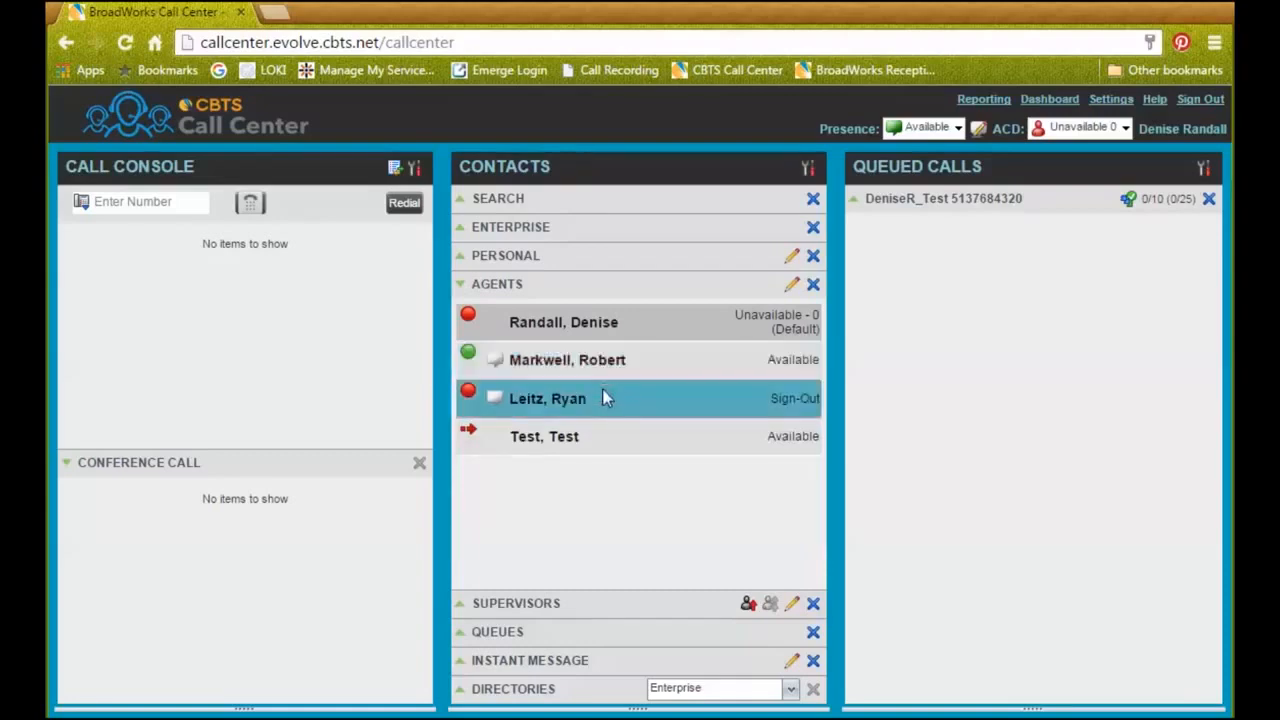
# Step: Expand the second listed agent's entry and set that agent's ACD state to Unavailable with reason 4 - Meeting
pyautogui.click(616, 365)
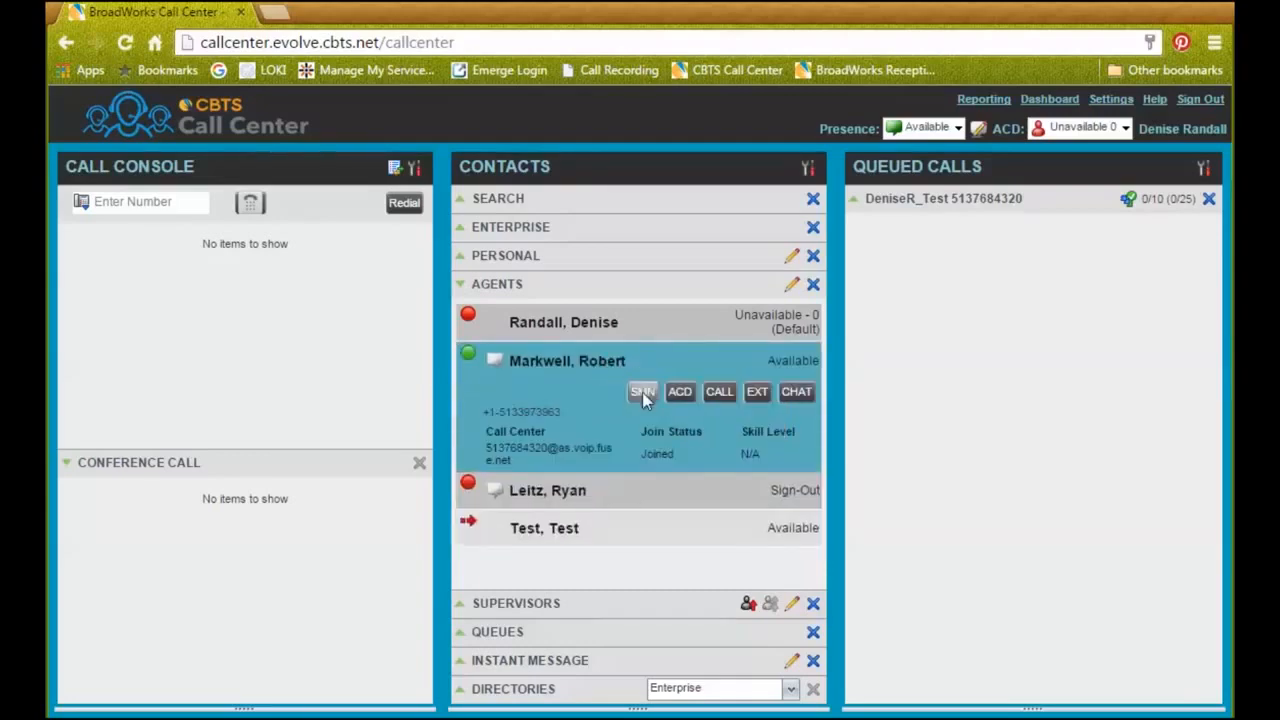
pyautogui.click(680, 392)
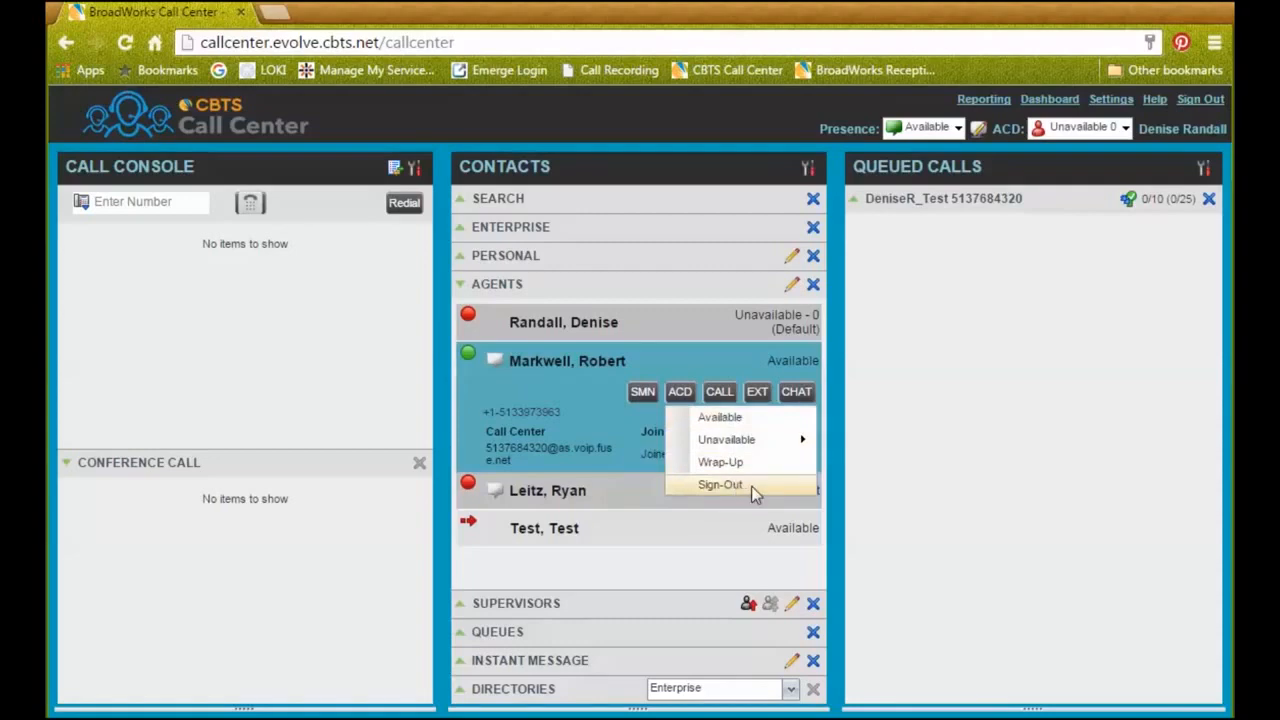
pyautogui.moveTo(760, 442)
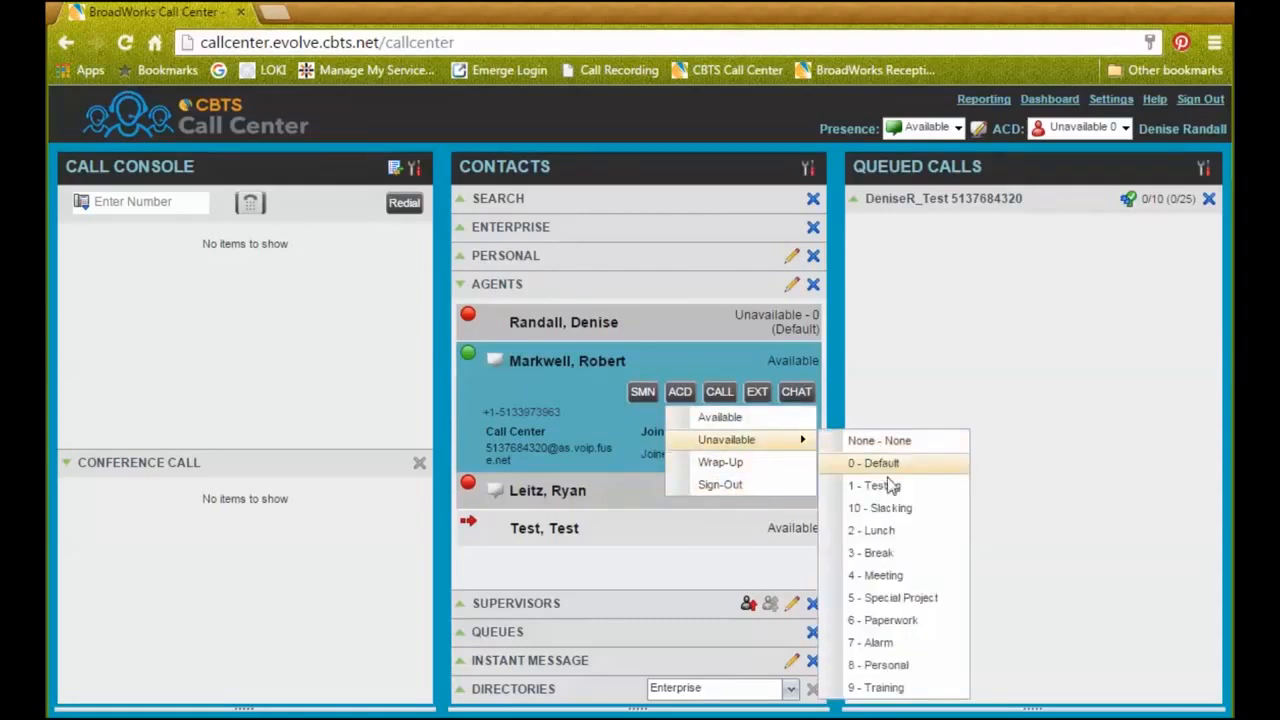
pyautogui.click(890, 580)
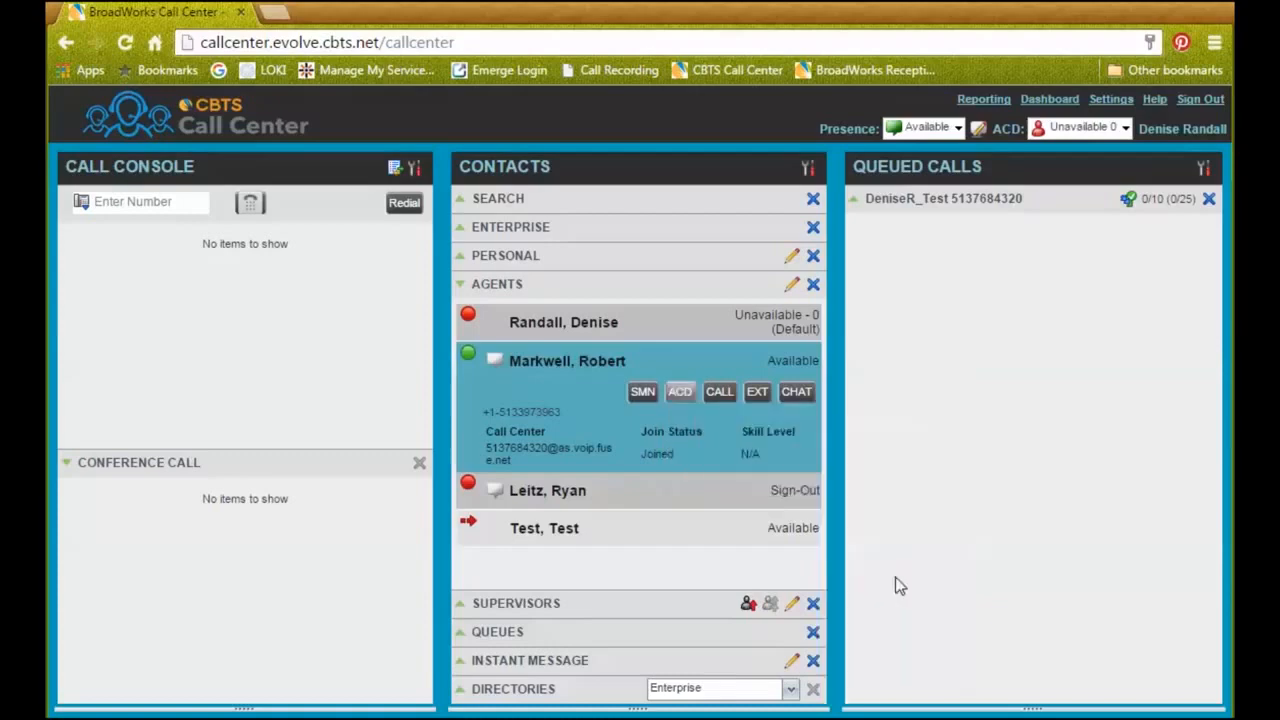
# Step: Set the second listed agent's ACD state to Unavailable with reason 5 - Special Project and collapse the entry
pyautogui.click(677, 393)
pyautogui.moveTo(730, 443)
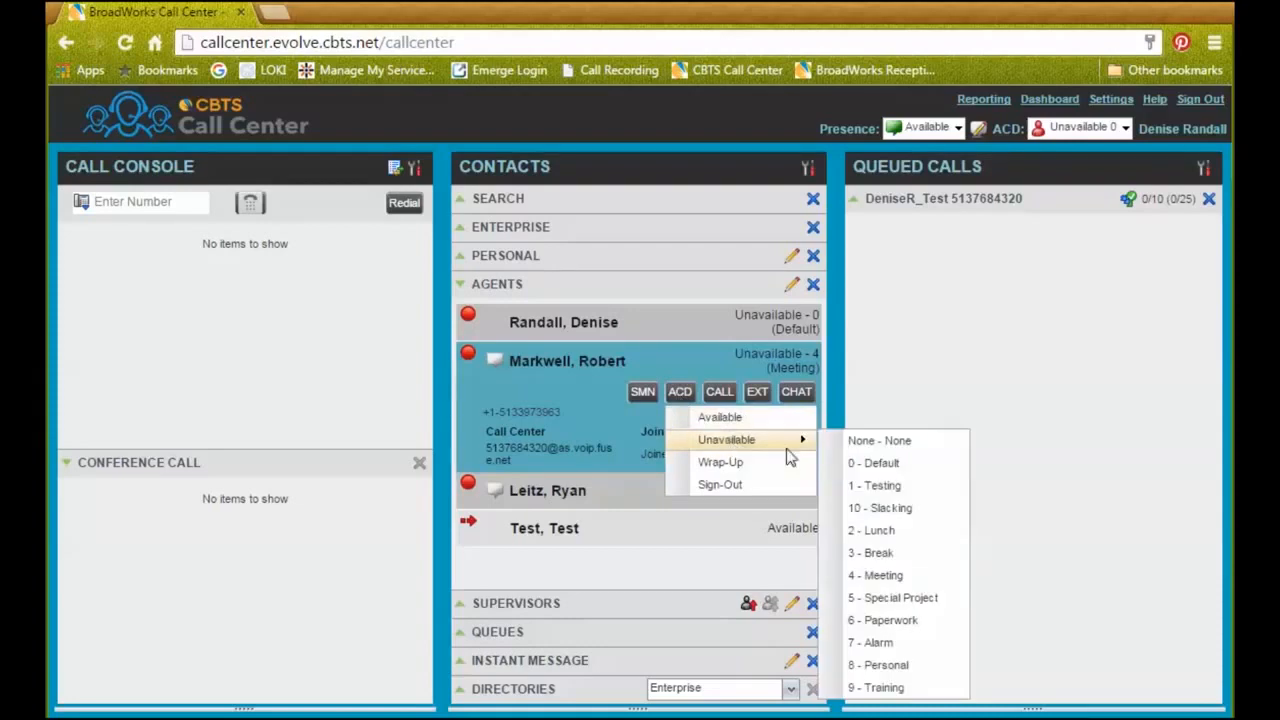
pyautogui.click(930, 597)
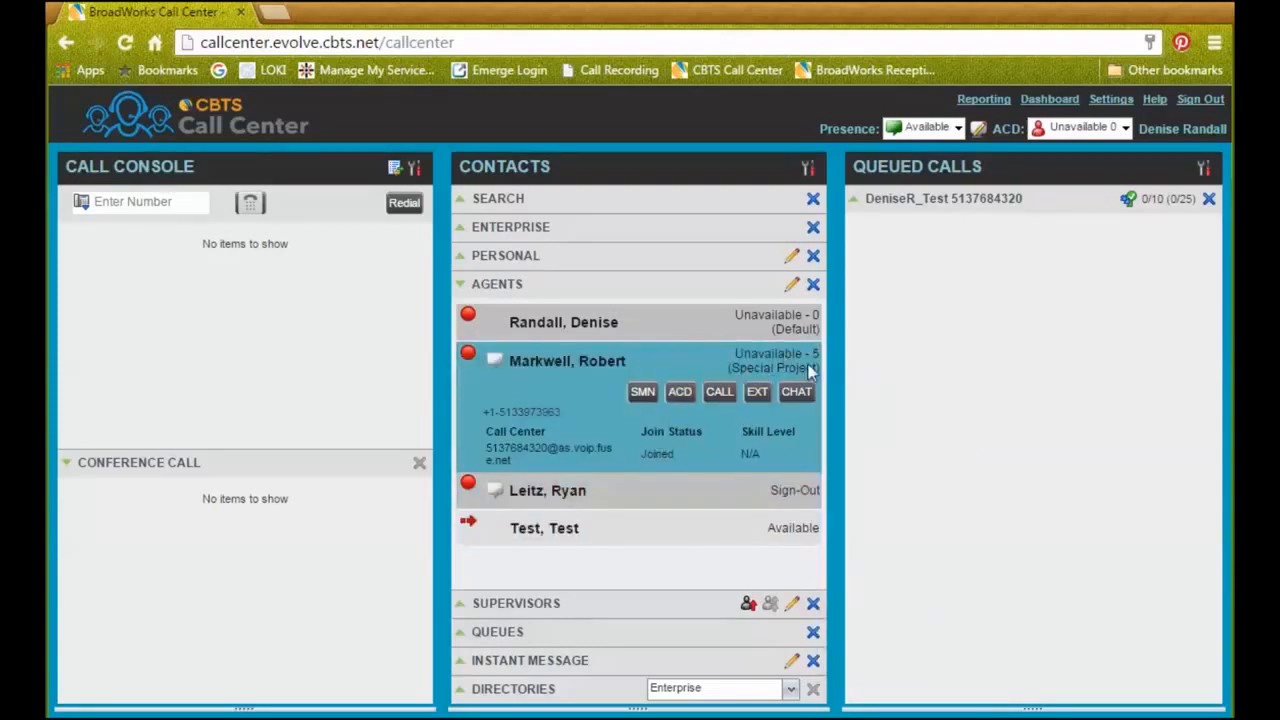
pyautogui.click(577, 400)
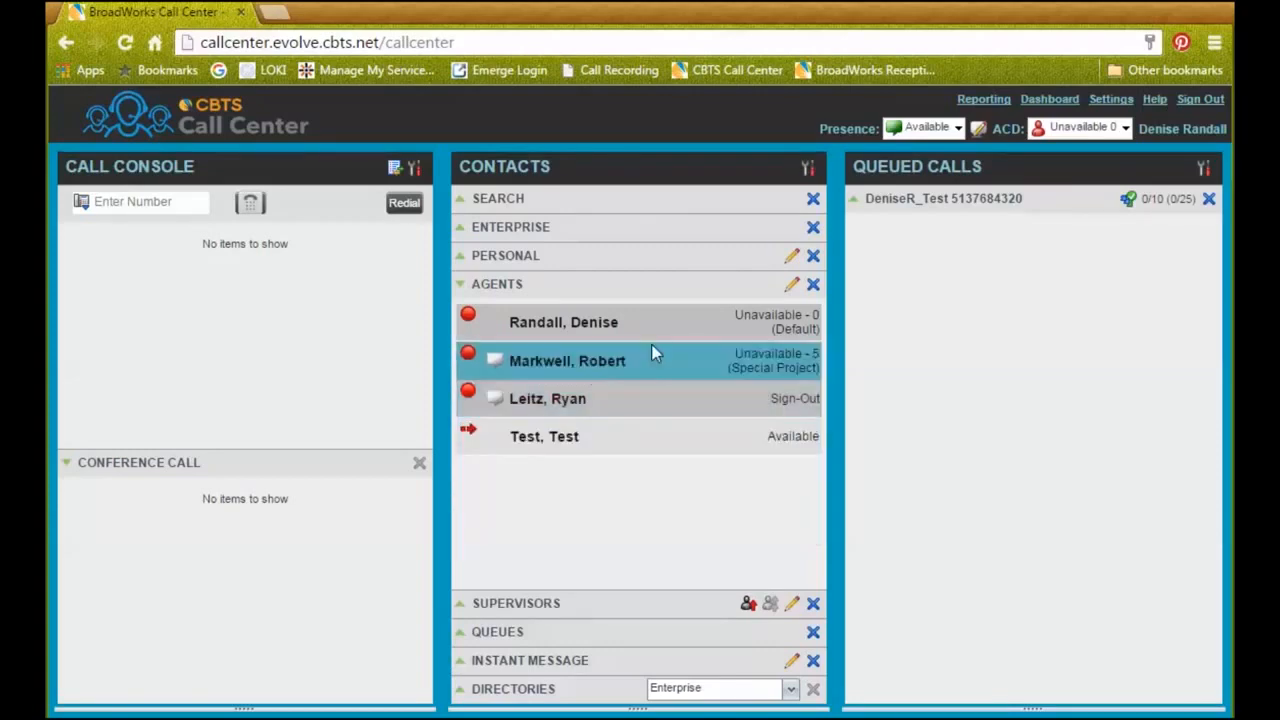
# Step: View the call center details of the last listed agent, and collapse the entry and the Agents directory
pyautogui.click(612, 443)
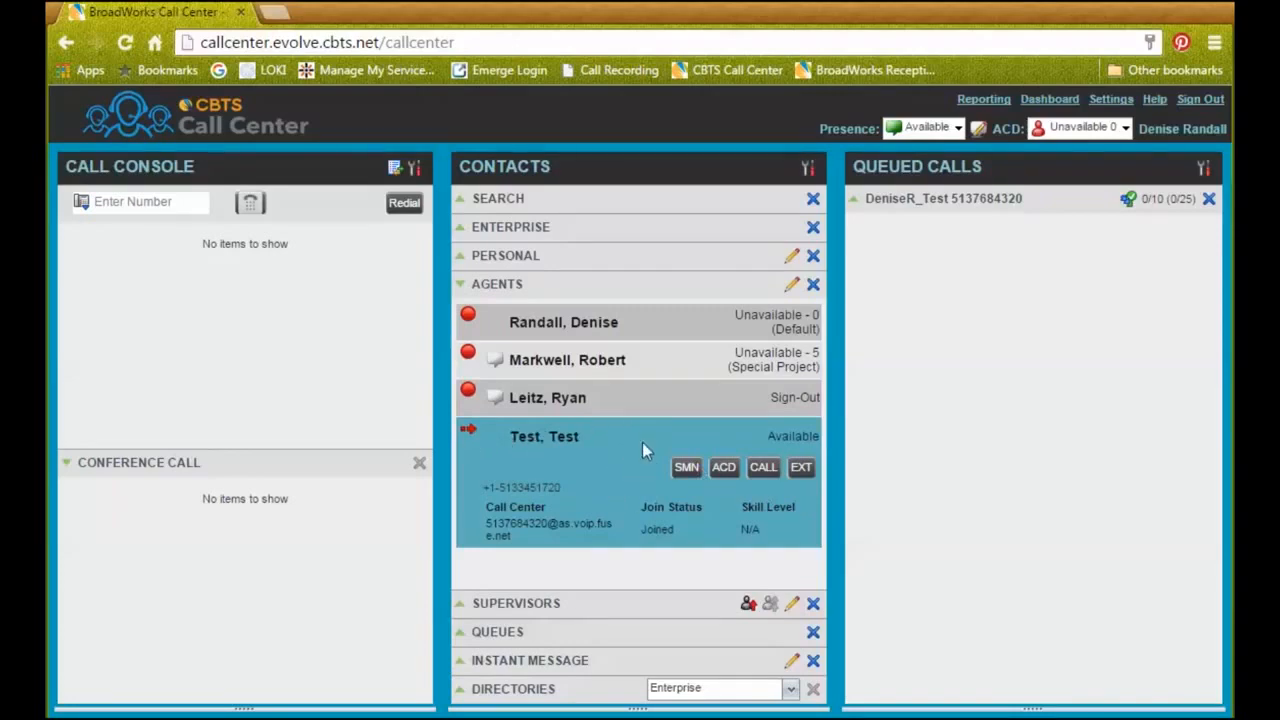
pyautogui.click(613, 489)
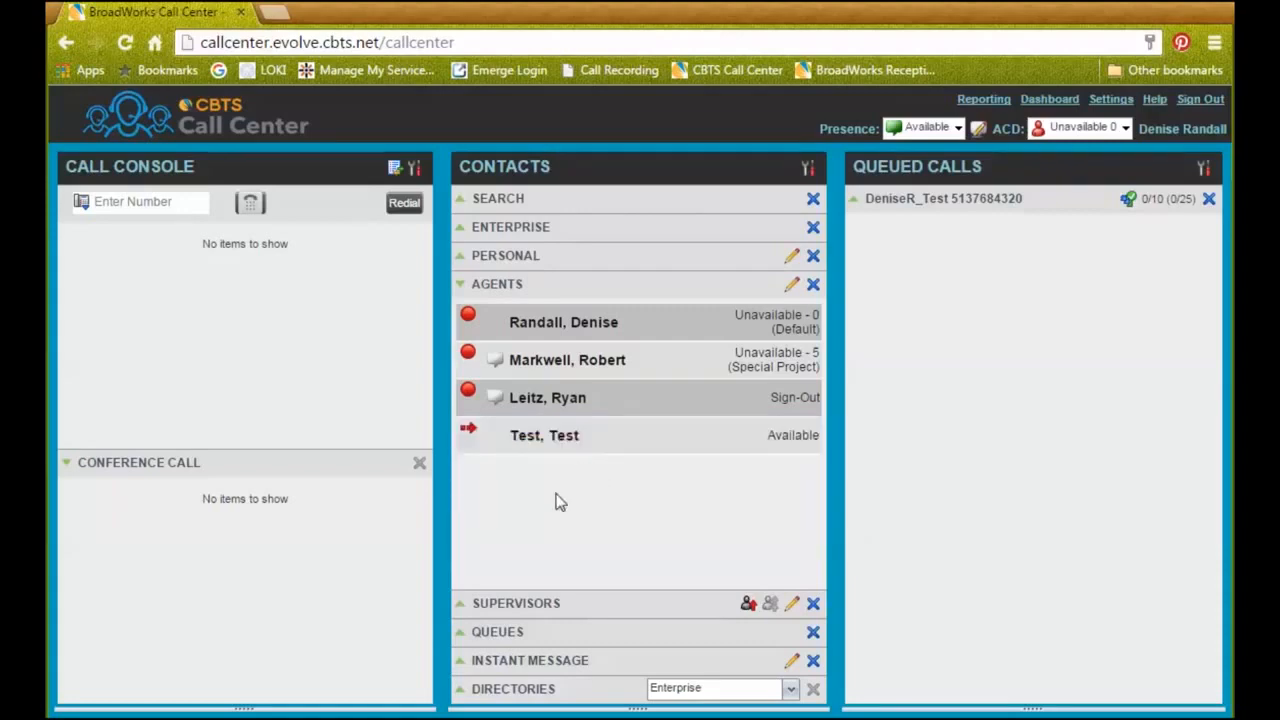
pyautogui.click(459, 286)
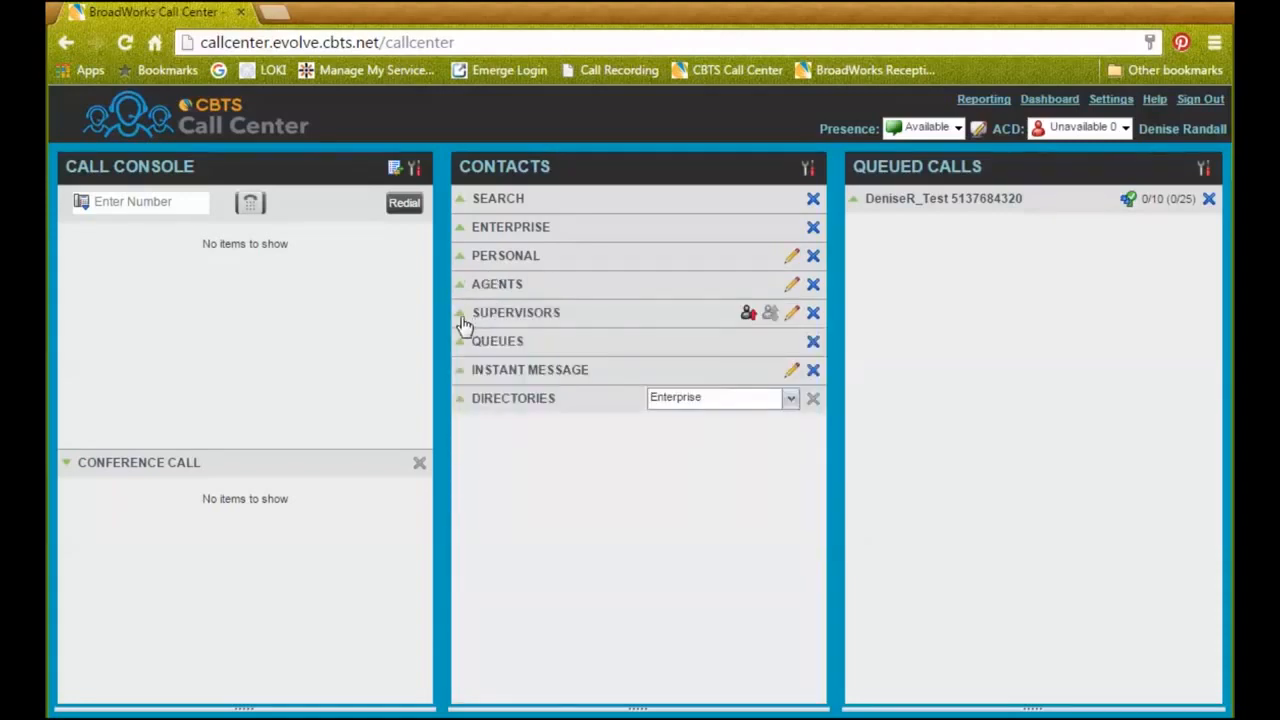
# Step: Expand the Supervisors directory, compare the contact options offered for both supervisors, and collapse the directory
pyautogui.click(461, 314)
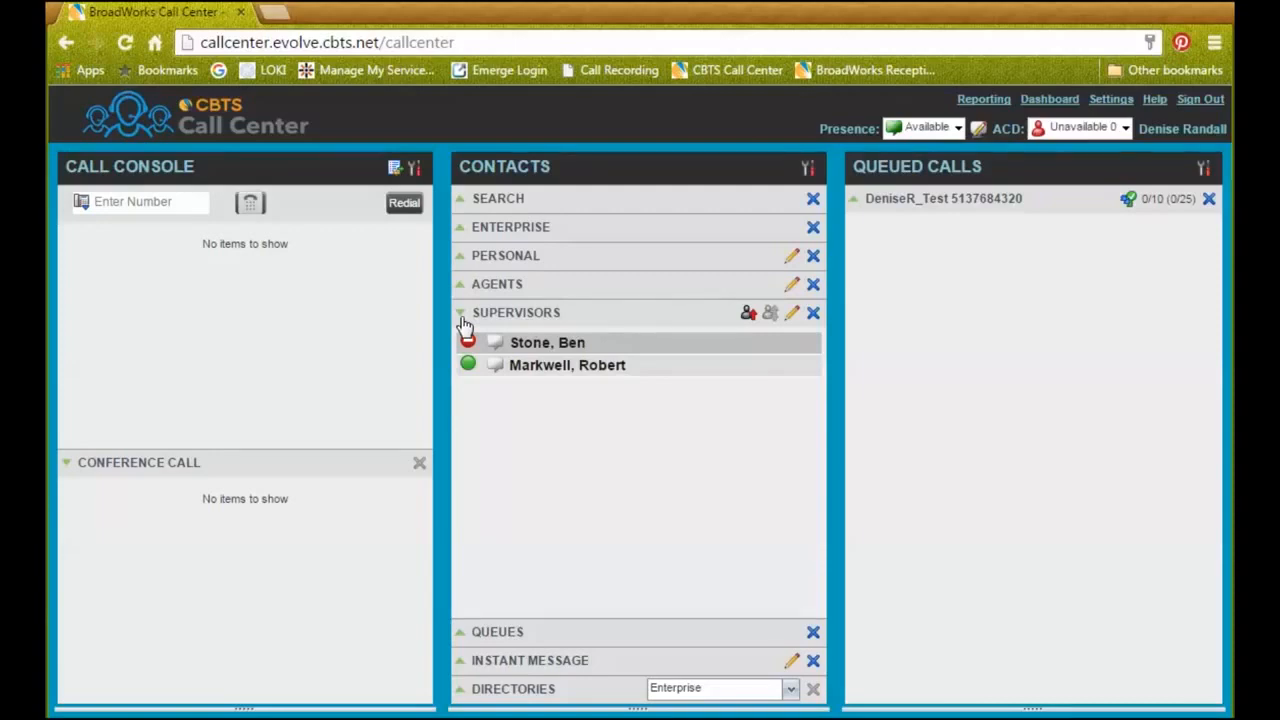
pyautogui.click(514, 343)
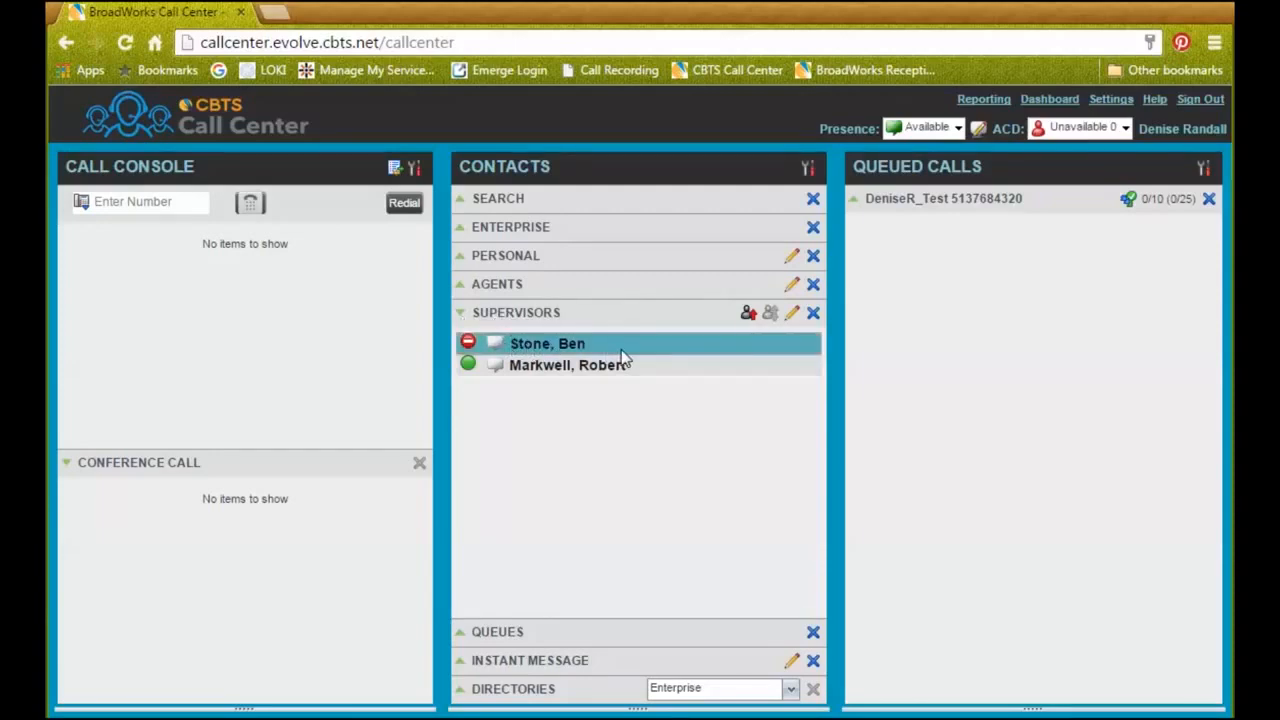
pyautogui.click(643, 408)
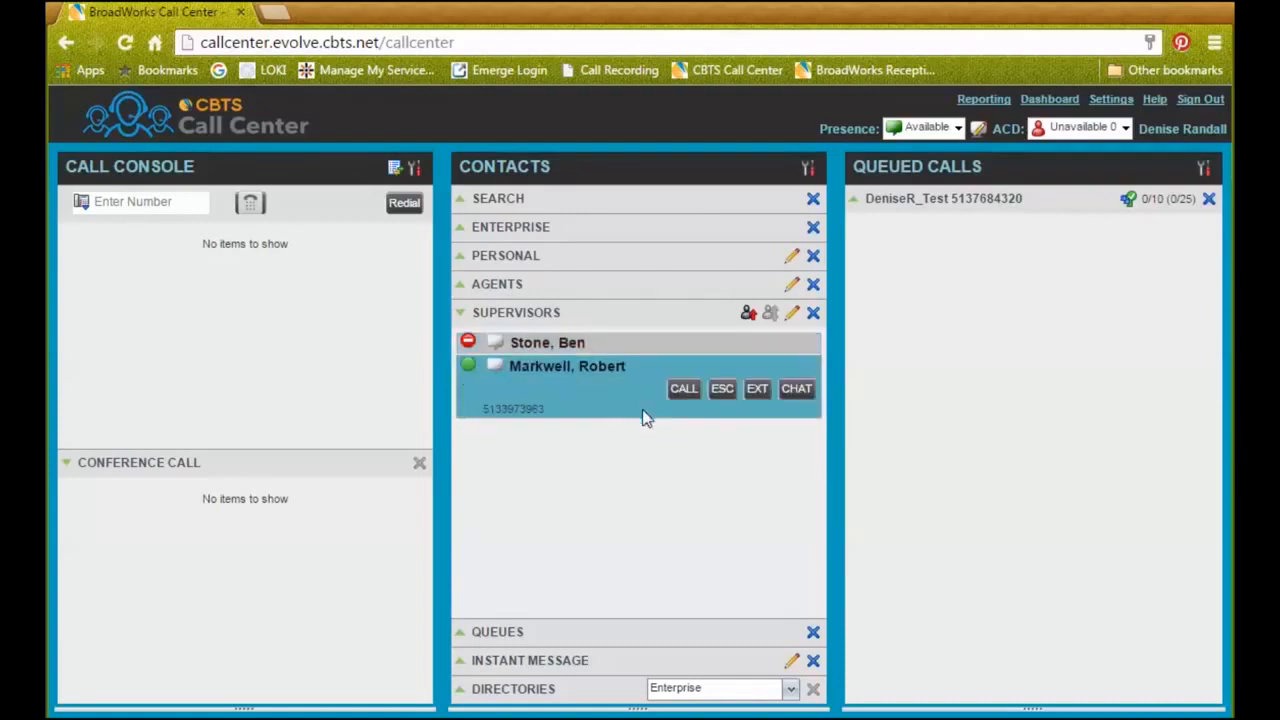
pyautogui.click(637, 342)
pyautogui.click(641, 408)
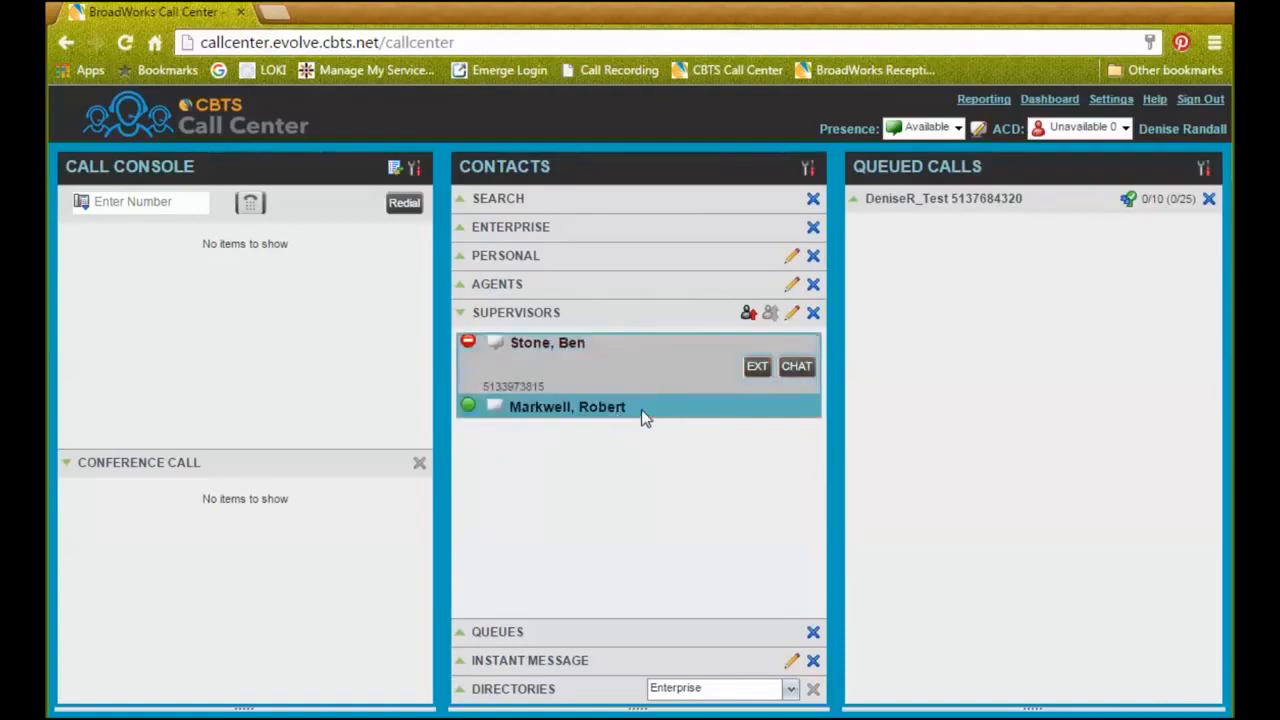
pyautogui.click(612, 402)
pyautogui.click(495, 348)
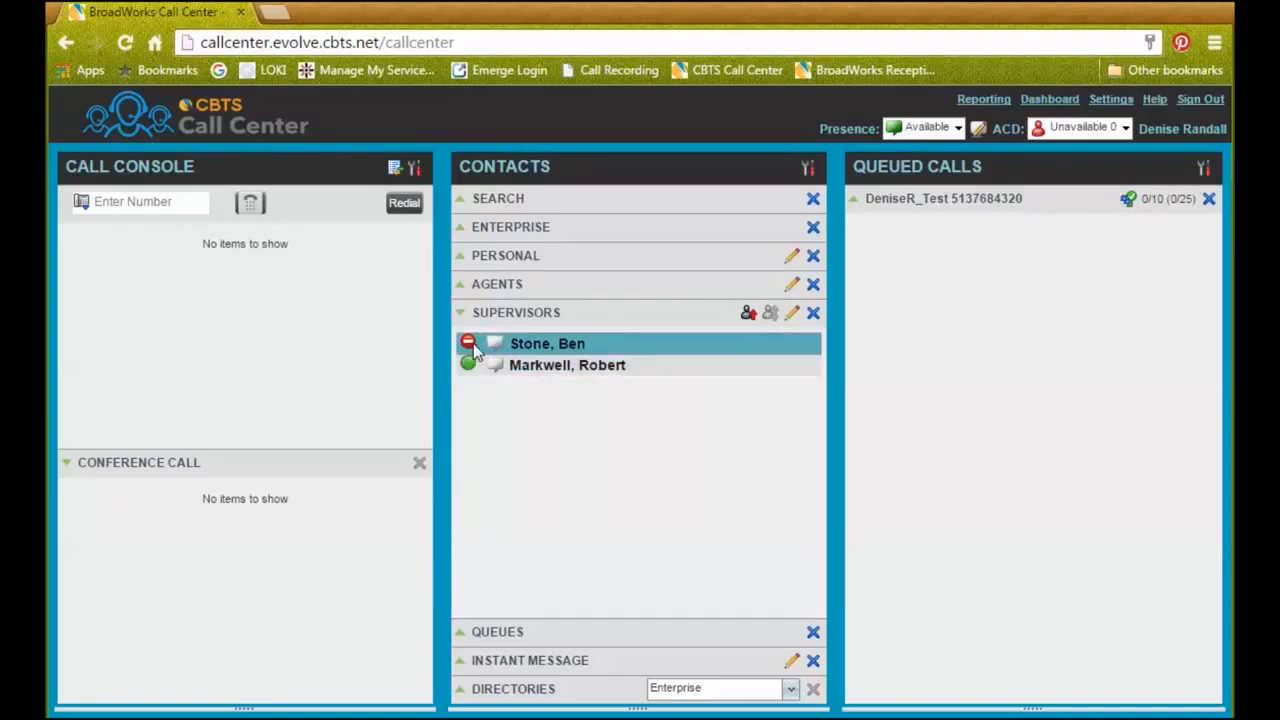
pyautogui.click(606, 357)
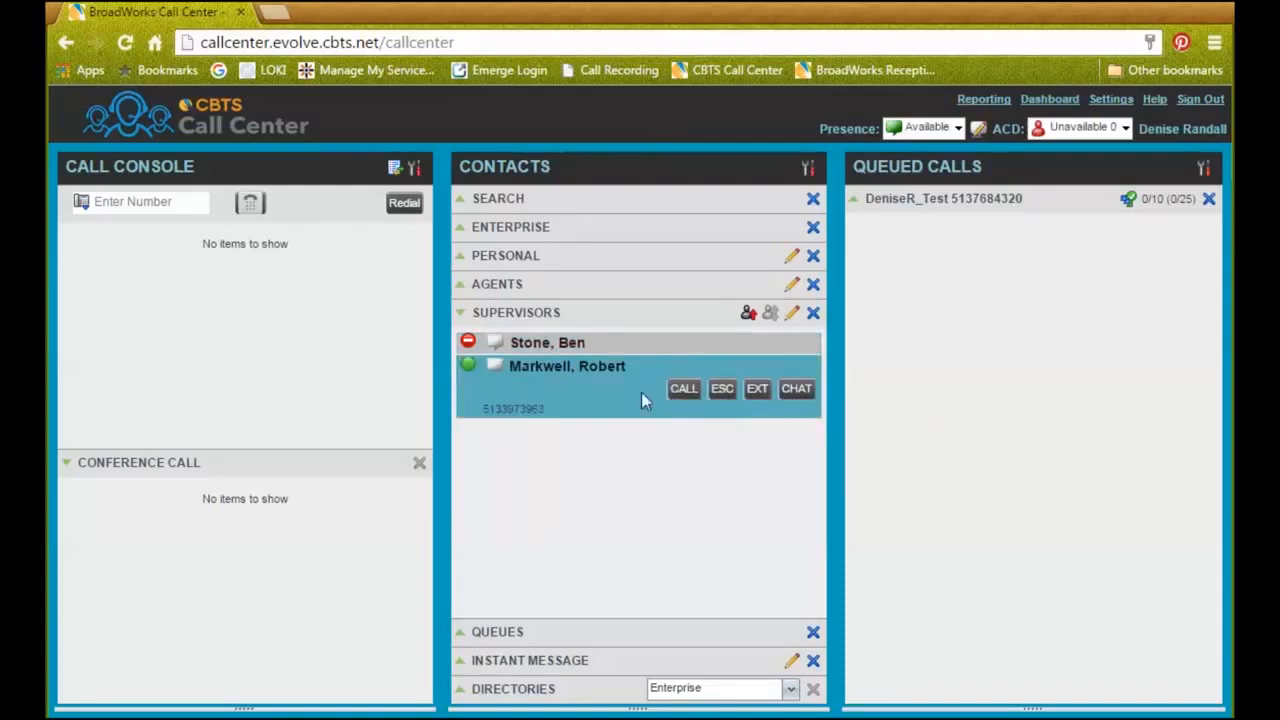
pyautogui.click(461, 313)
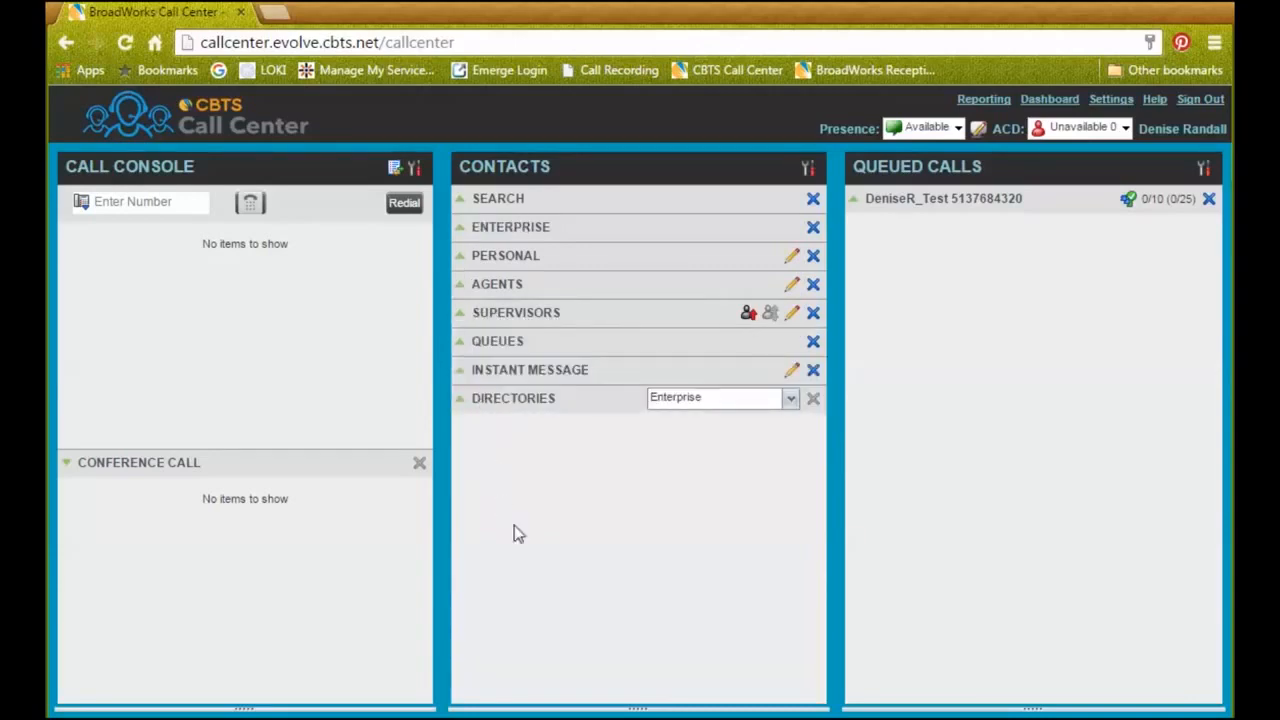
# Step: Expand the Enterprise directory, browse through its contact list, and collapse the directory
pyautogui.click(460, 230)
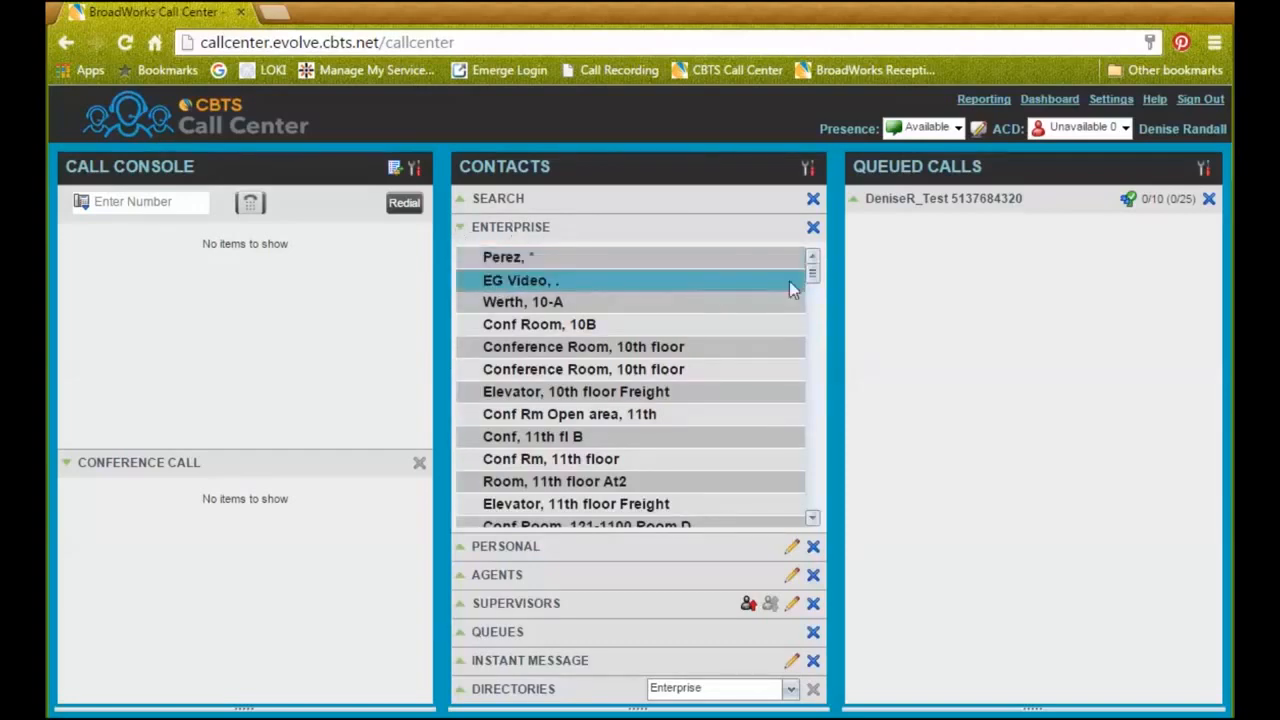
pyautogui.moveTo(808, 280); pyautogui.dragTo(814, 283)
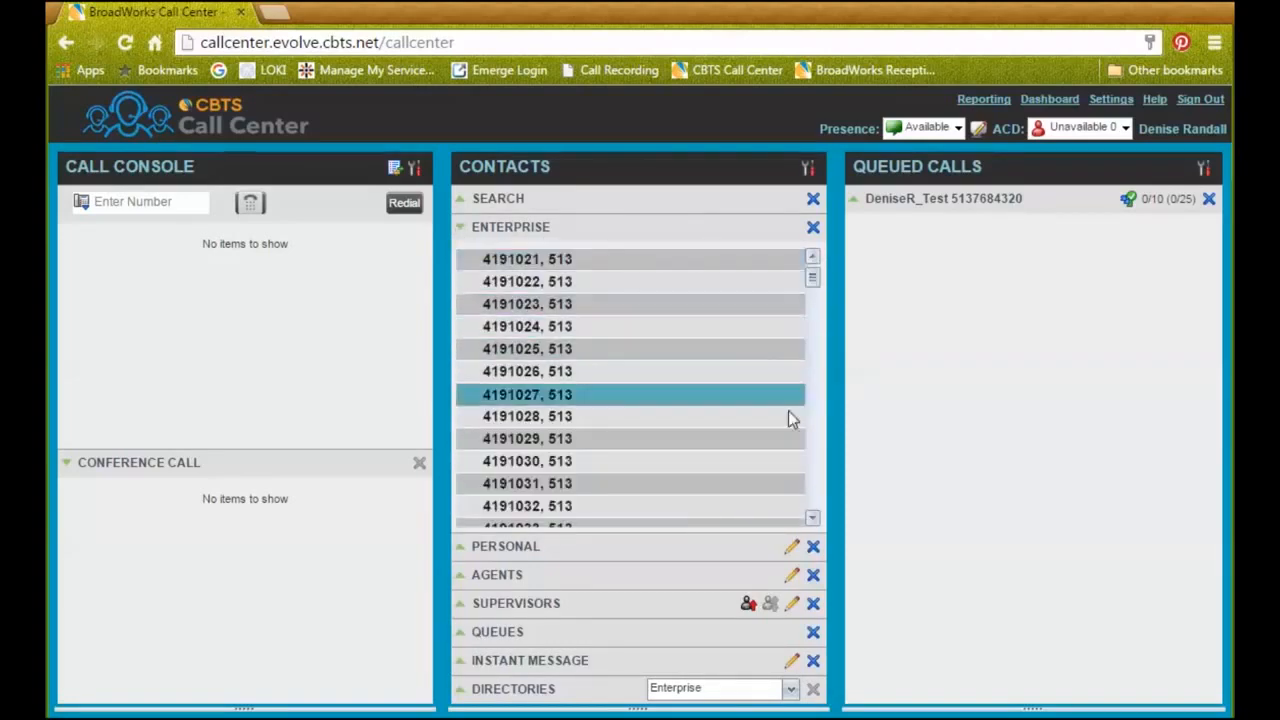
pyautogui.scroll(-4, 814, 518)
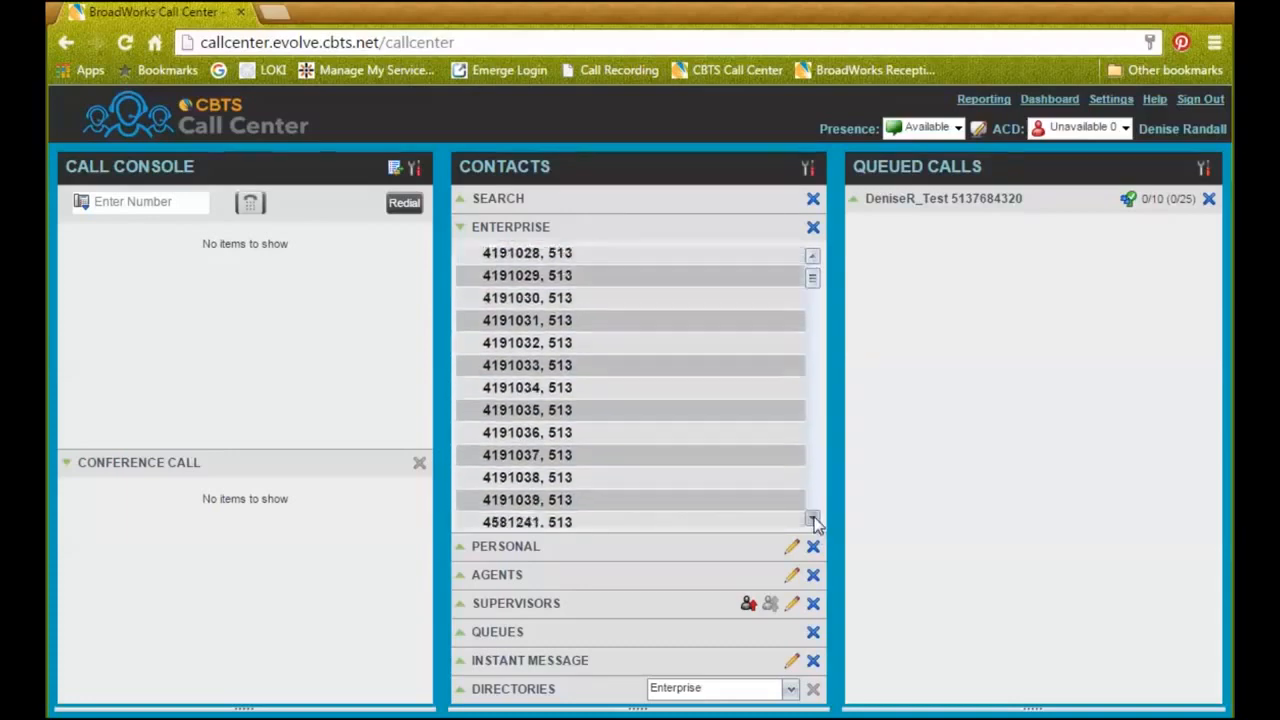
pyautogui.scroll(-6, 814, 522)
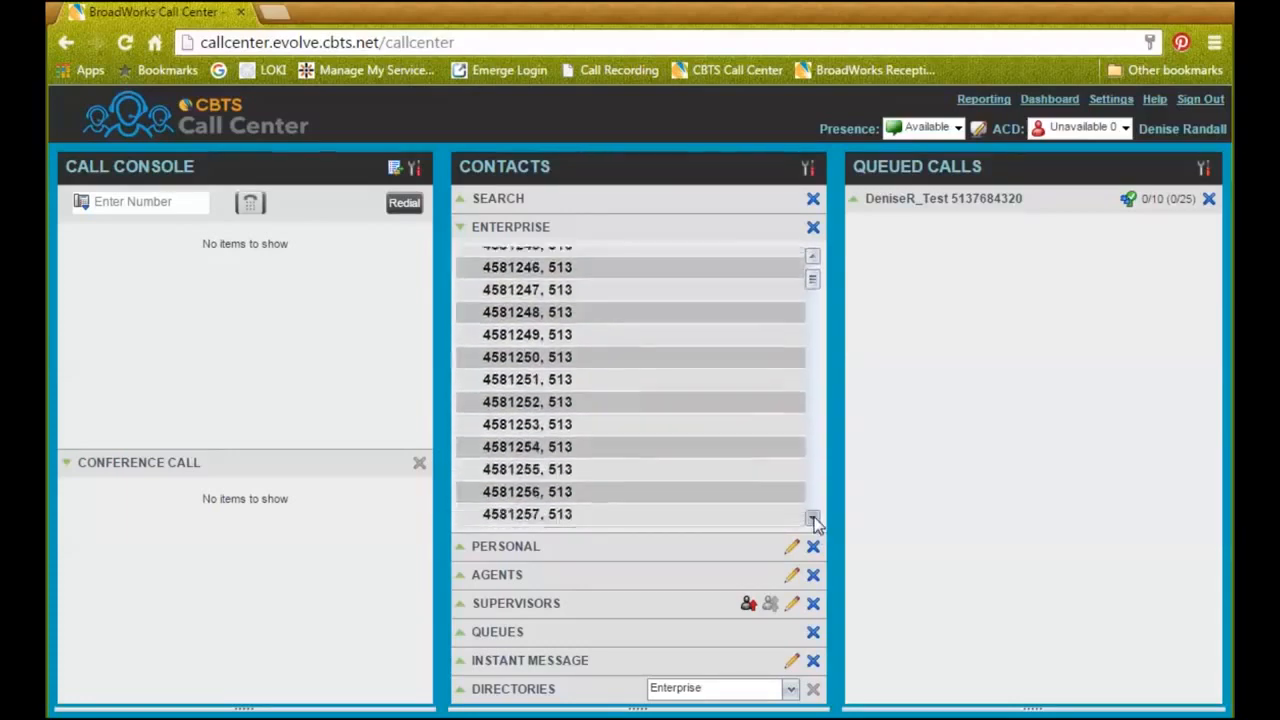
pyautogui.moveTo(811, 287); pyautogui.dragTo(812, 312)
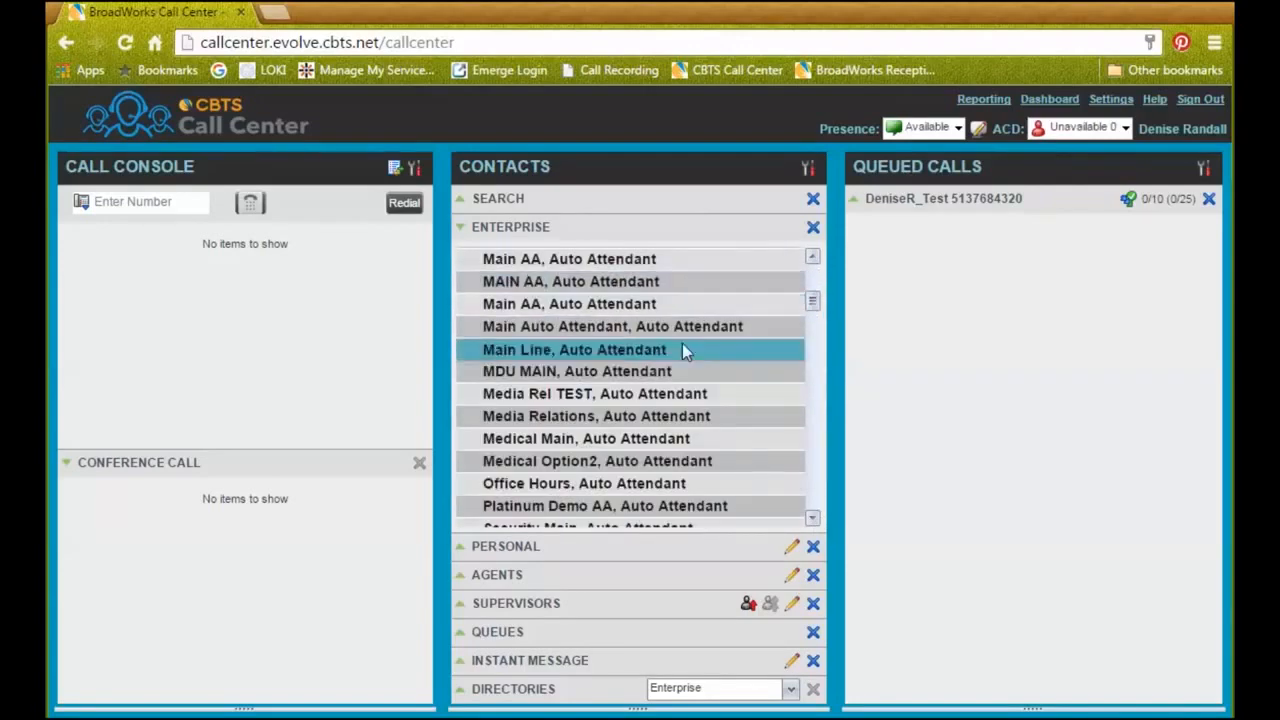
pyautogui.moveTo(813, 305); pyautogui.dragTo(812, 327)
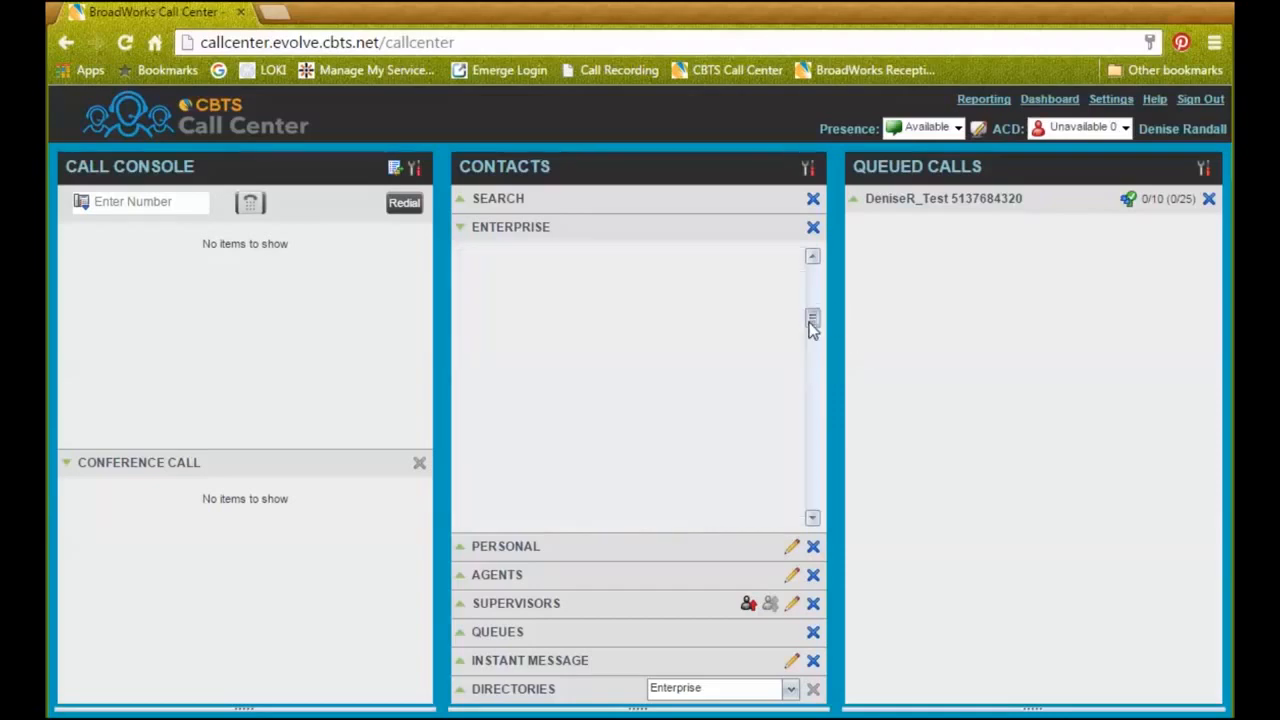
pyautogui.click(463, 228)
# Step: Search all directories for a contact by last name with Begins with enabled, and check the first matching entry
pyautogui.click(463, 204)
pyautogui.click(527, 229)
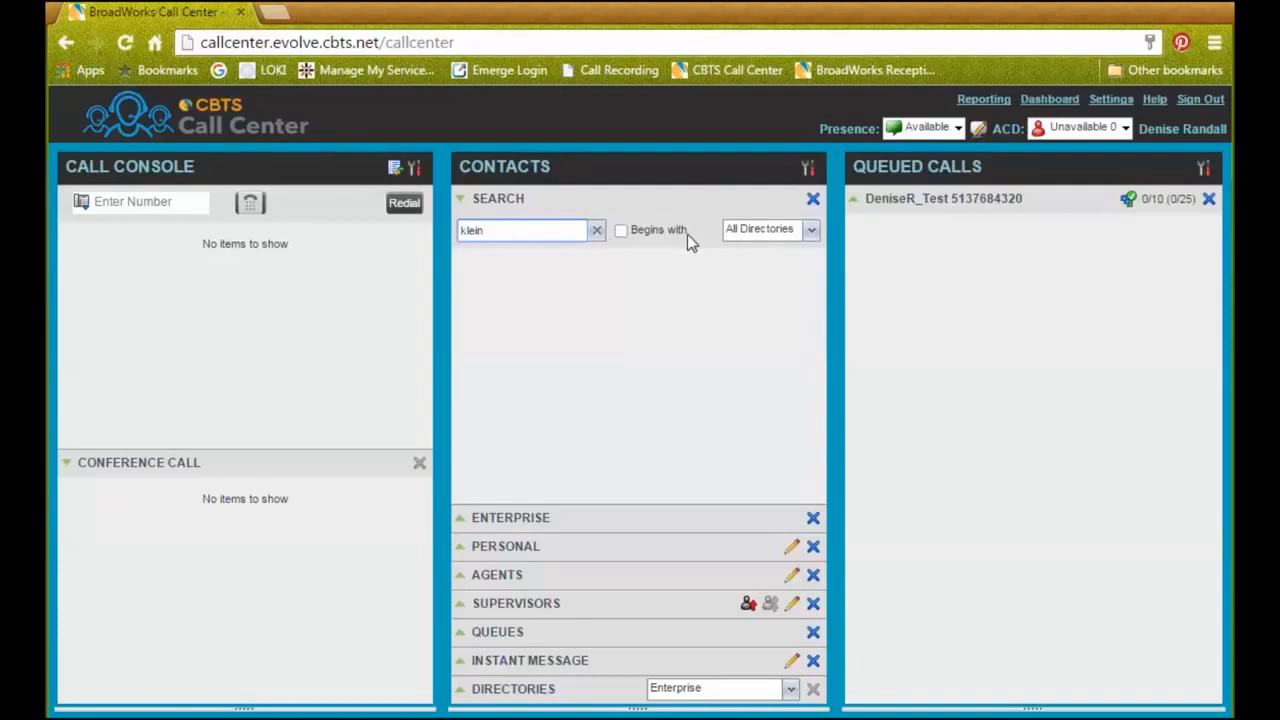
pyautogui.click(621, 230)
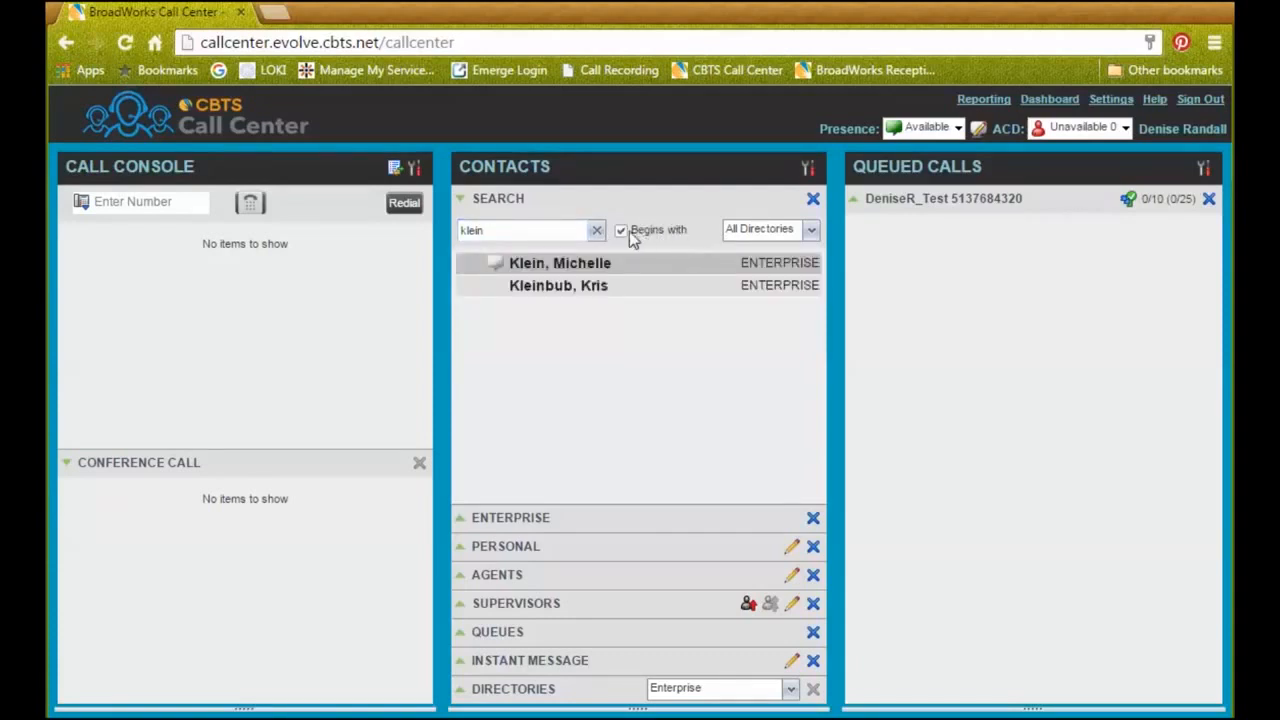
pyautogui.click(640, 262)
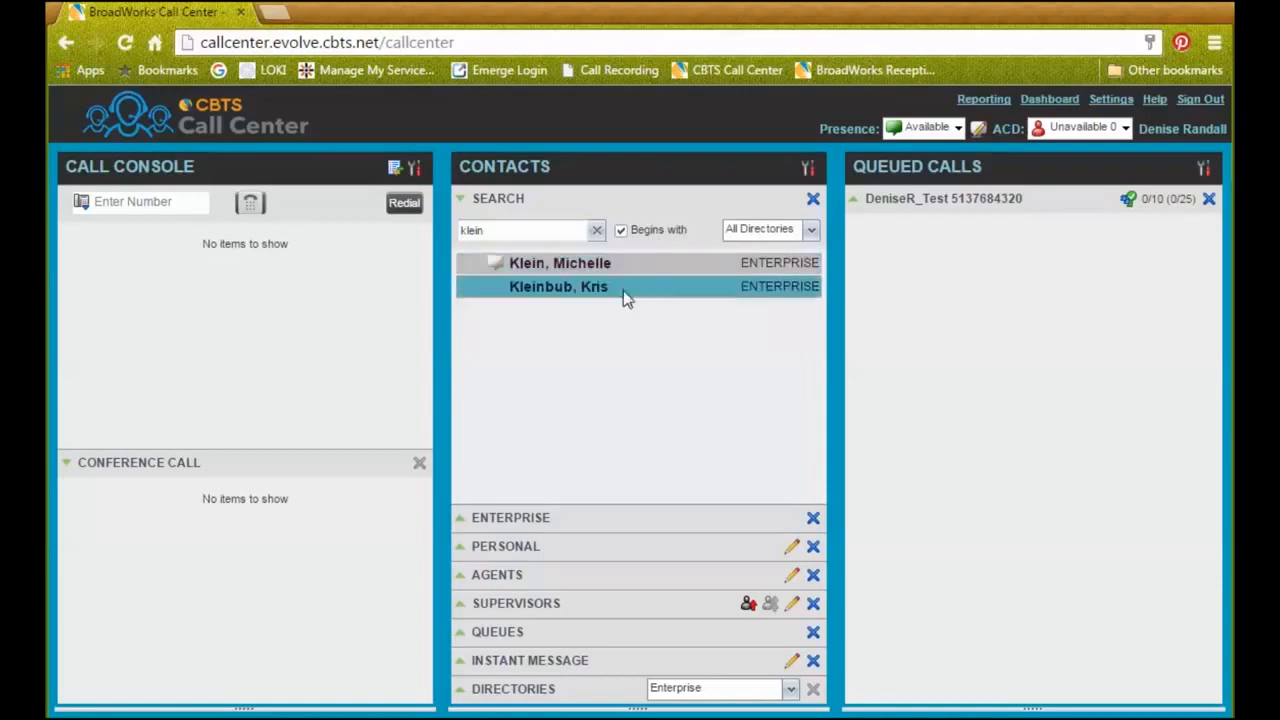
pyautogui.click(621, 264)
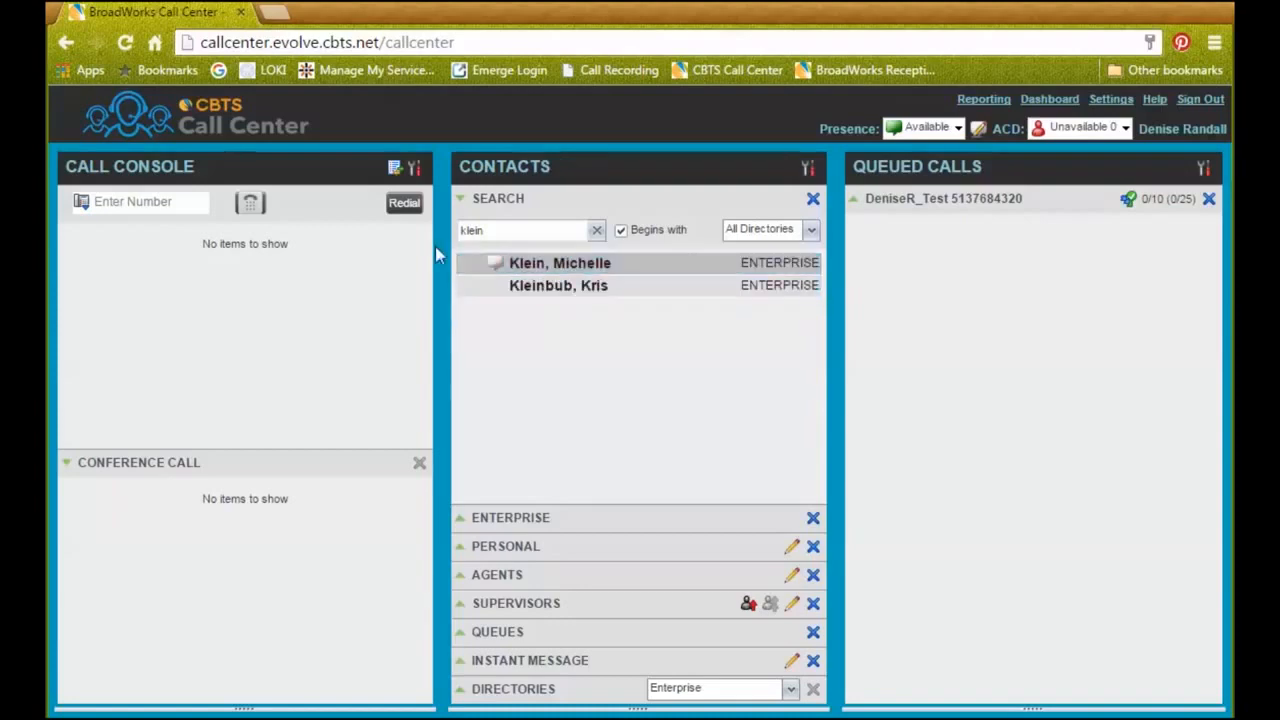
# Step: Clear and collapse the contact search, and briefly check the Enterprise directory before collapsing it
pyautogui.click(597, 232)
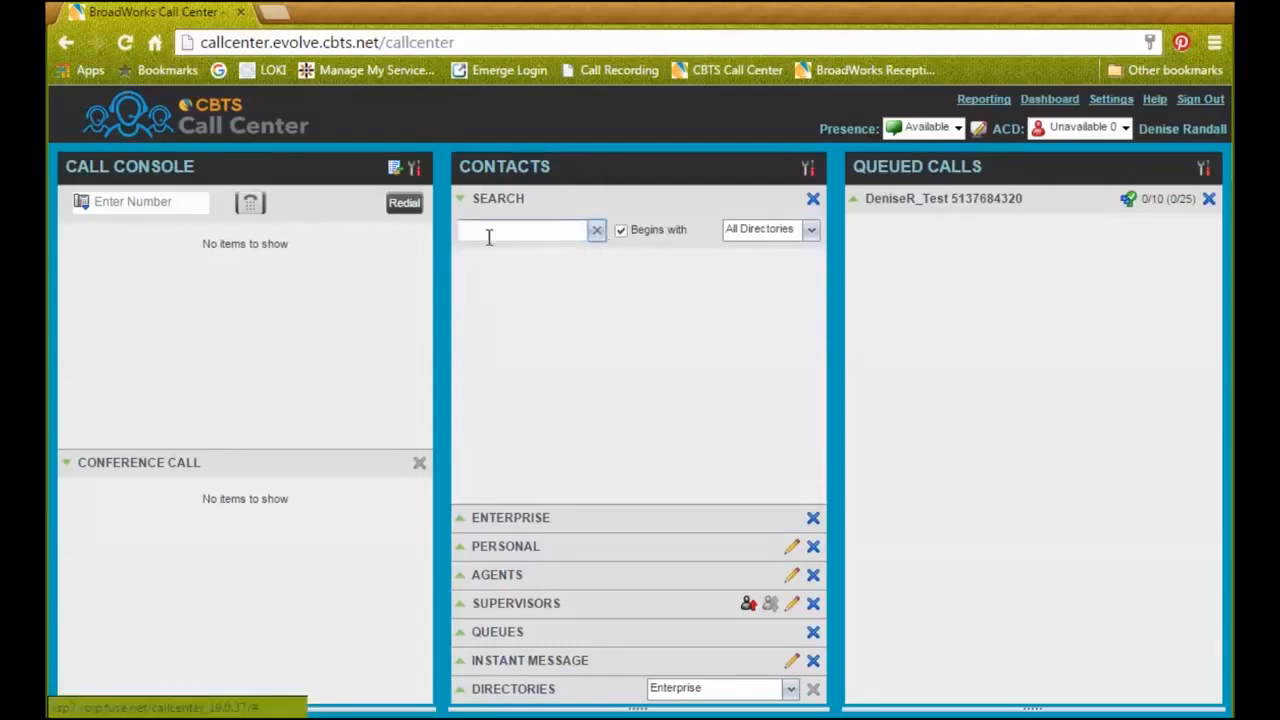
pyautogui.click(461, 199)
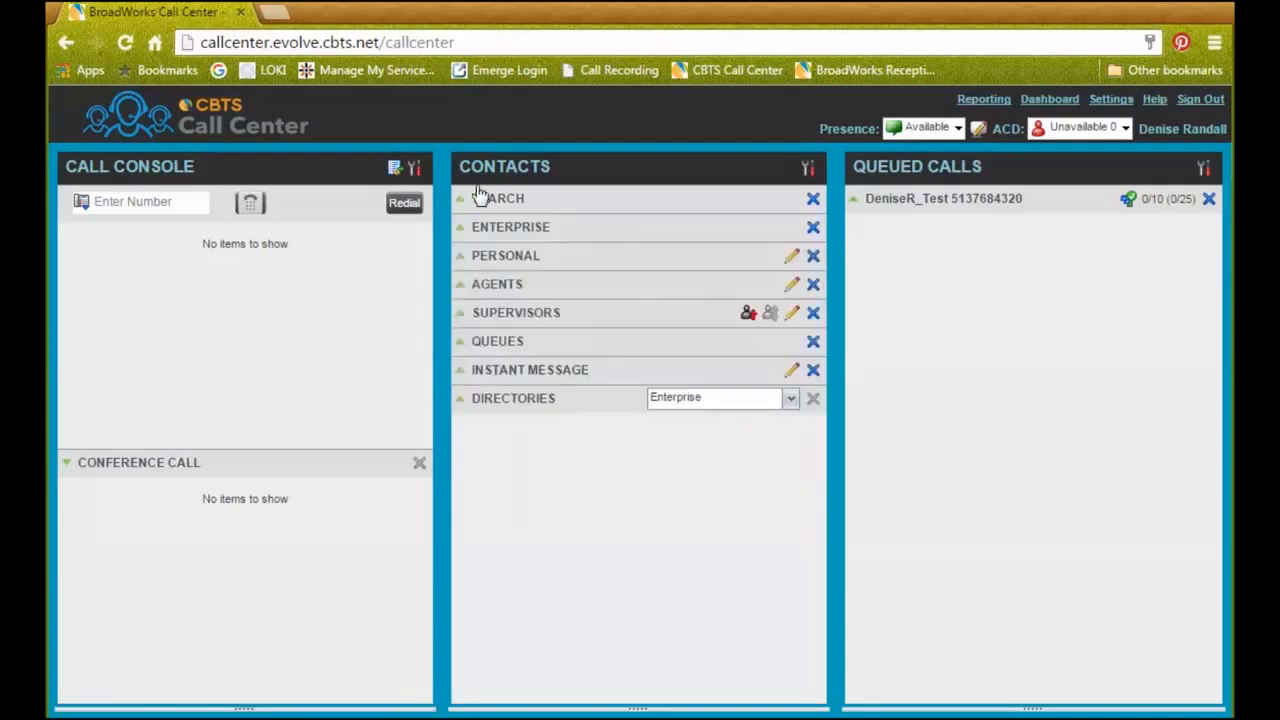
pyautogui.click(464, 228)
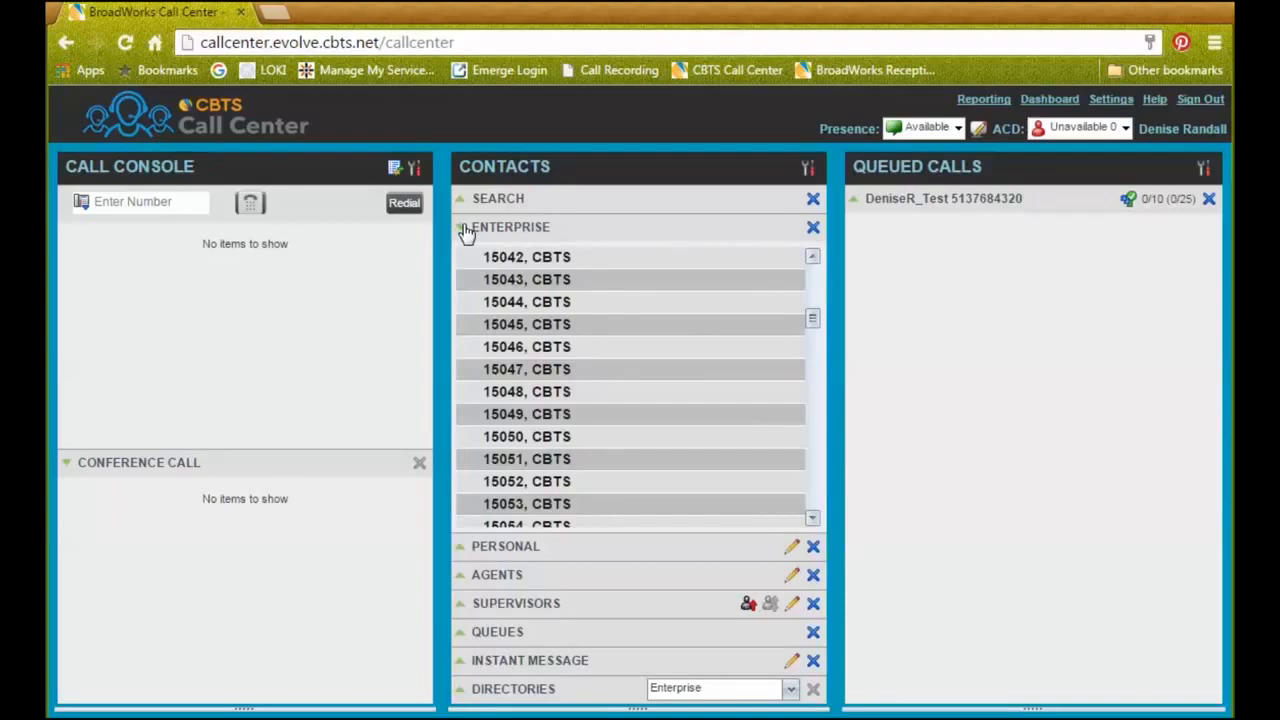
pyautogui.click(466, 229)
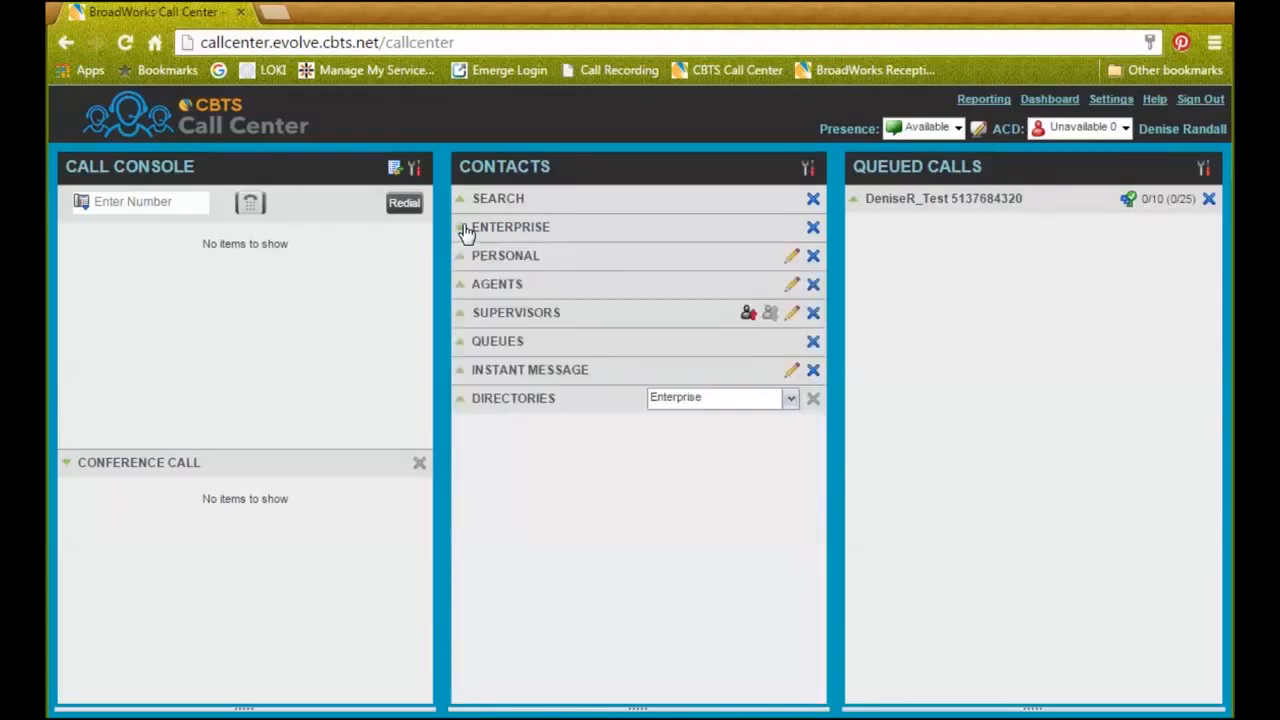
# Step: Expand the Personal directory and check the contact details and call option of the first entry
pyautogui.click(460, 258)
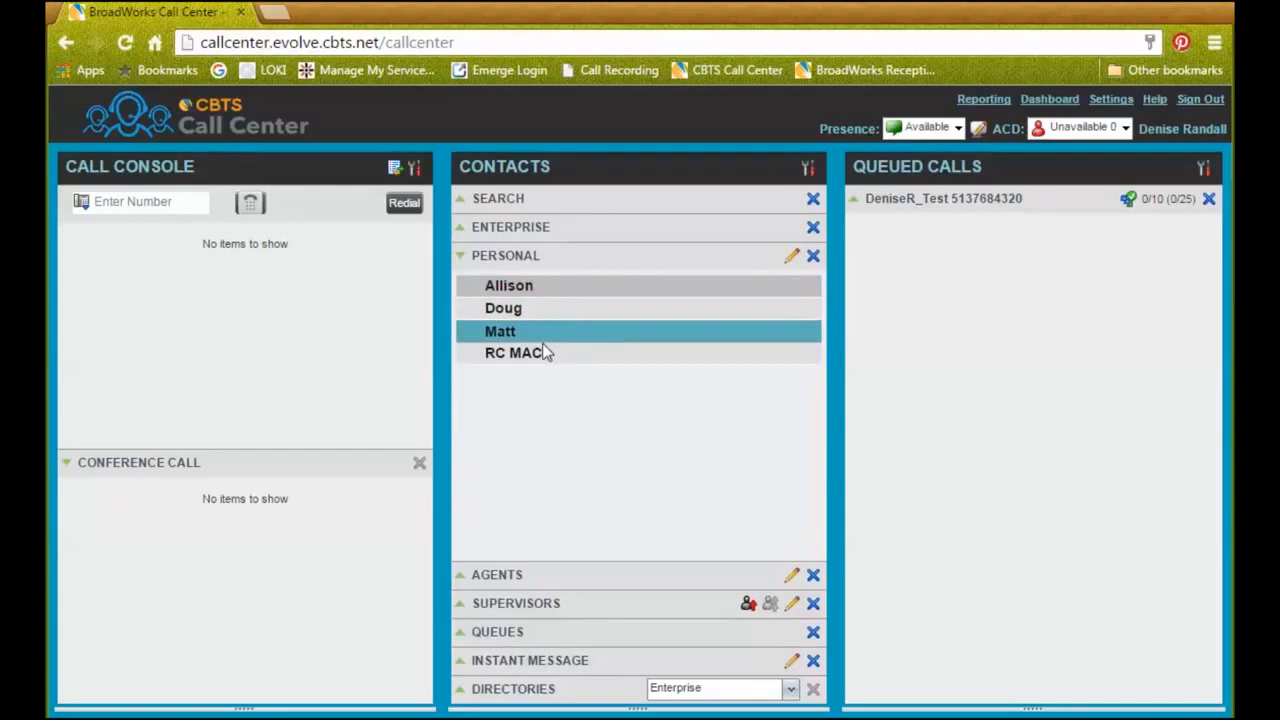
pyautogui.click(632, 289)
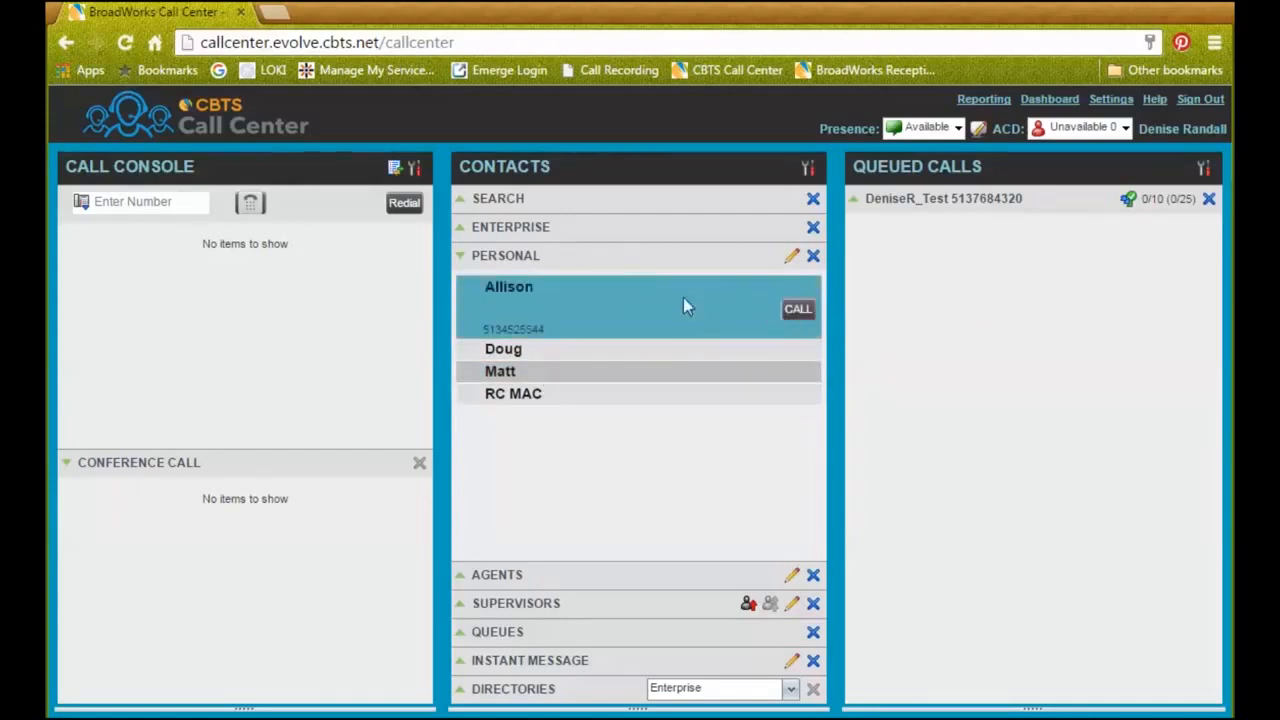
pyautogui.click(608, 308)
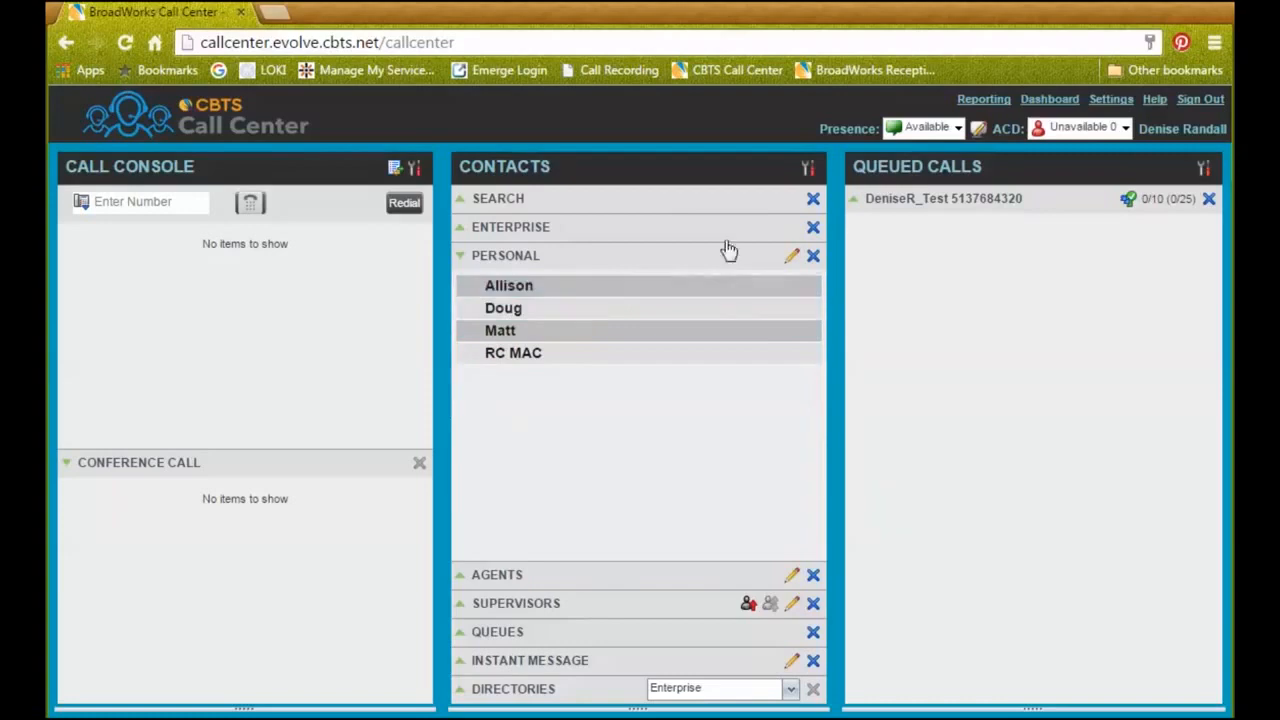
# Step: Open the personal contacts editor, add a blank contact row, and delete it again before closing the editor
pyautogui.click(792, 262)
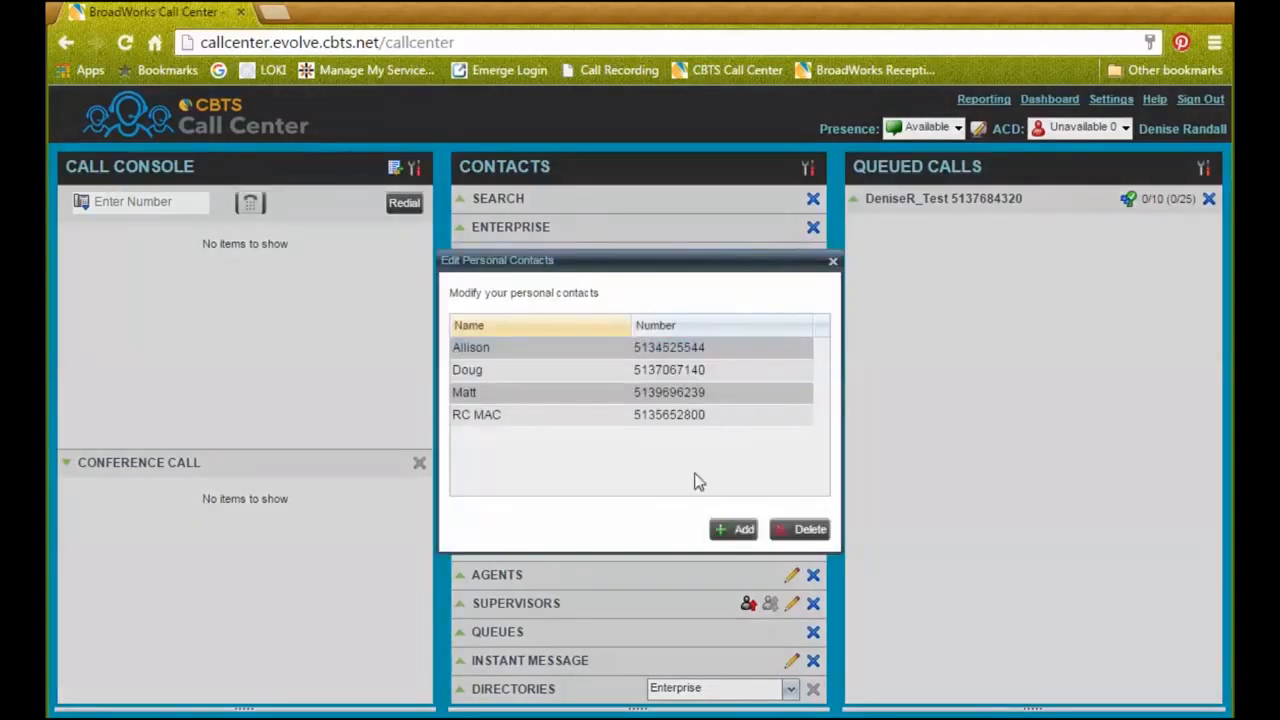
pyautogui.click(735, 529)
pyautogui.click(676, 439)
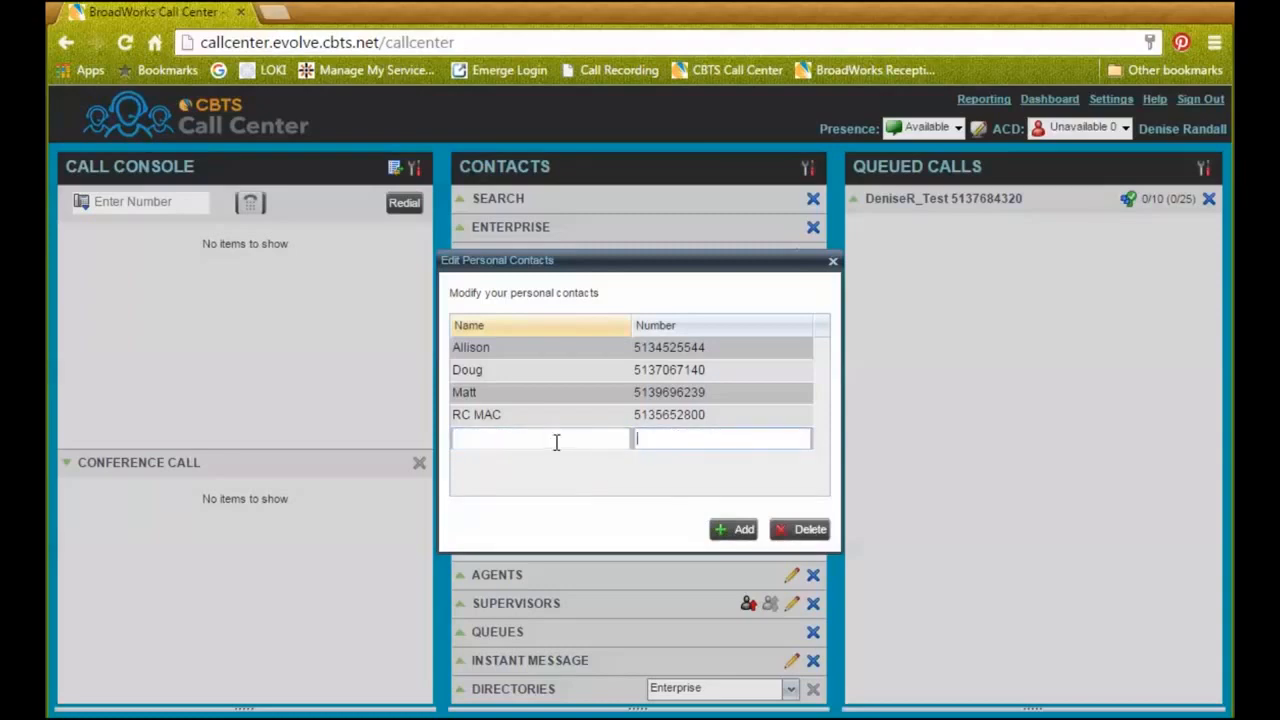
pyautogui.click(556, 442)
pyautogui.click(686, 443)
pyautogui.click(719, 471)
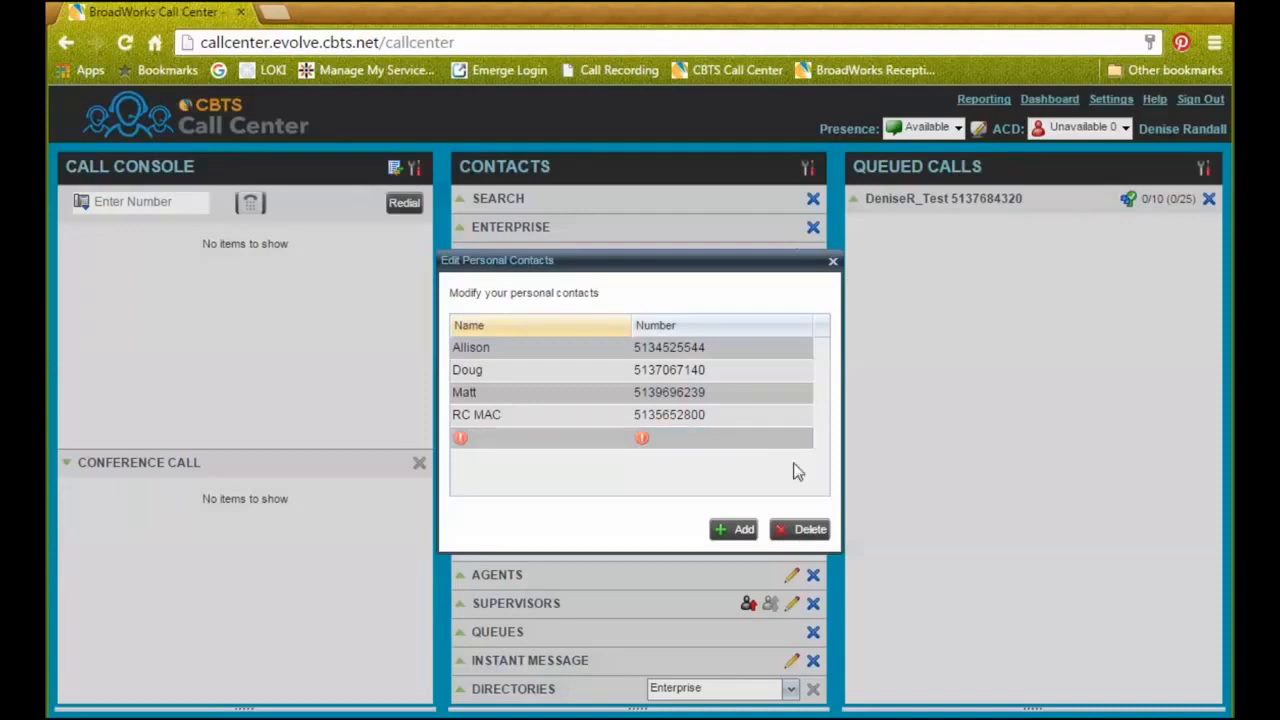
pyautogui.click(783, 530)
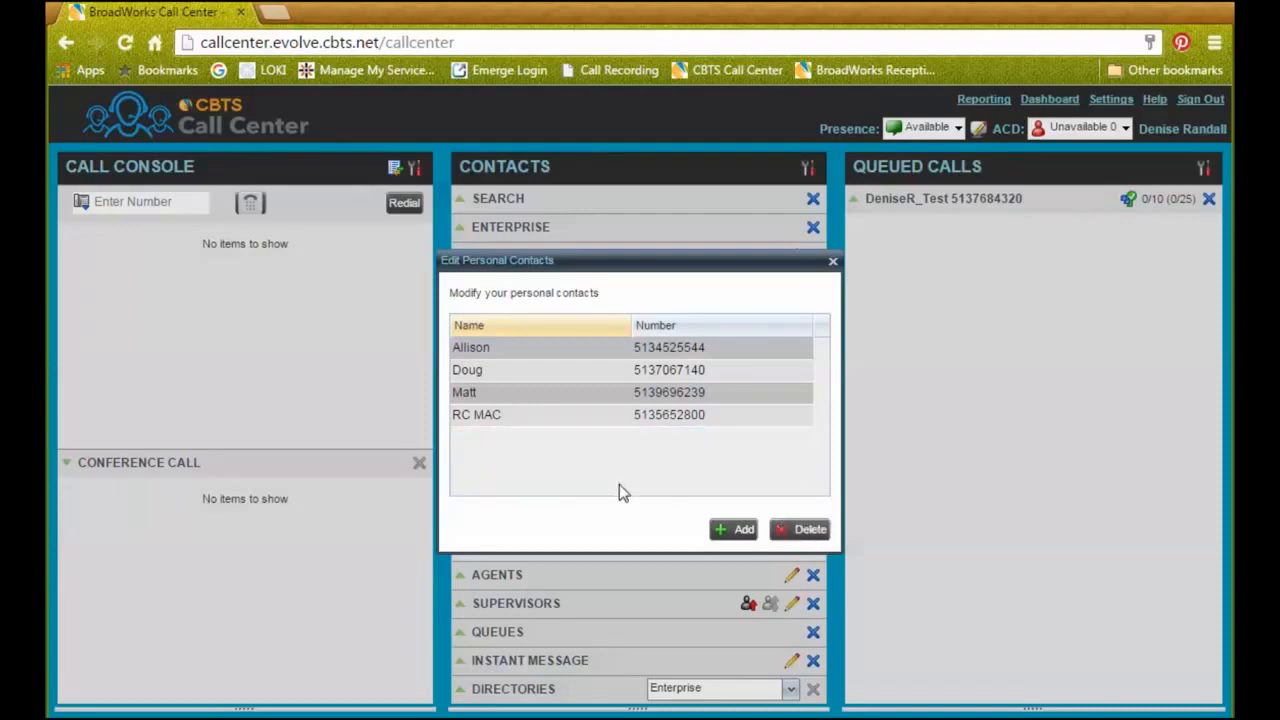
pyautogui.click(833, 261)
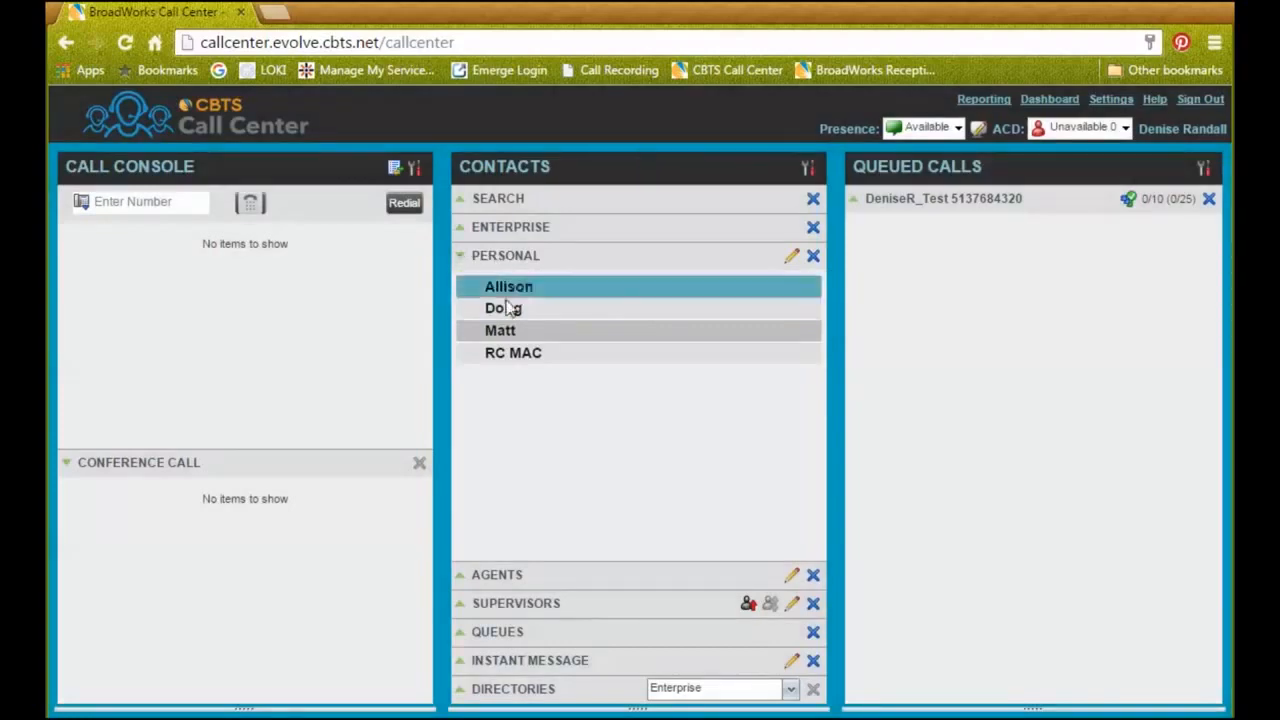
# Step: Check the call option of the third personal contact and collapse the Personal directory
pyautogui.click(511, 331)
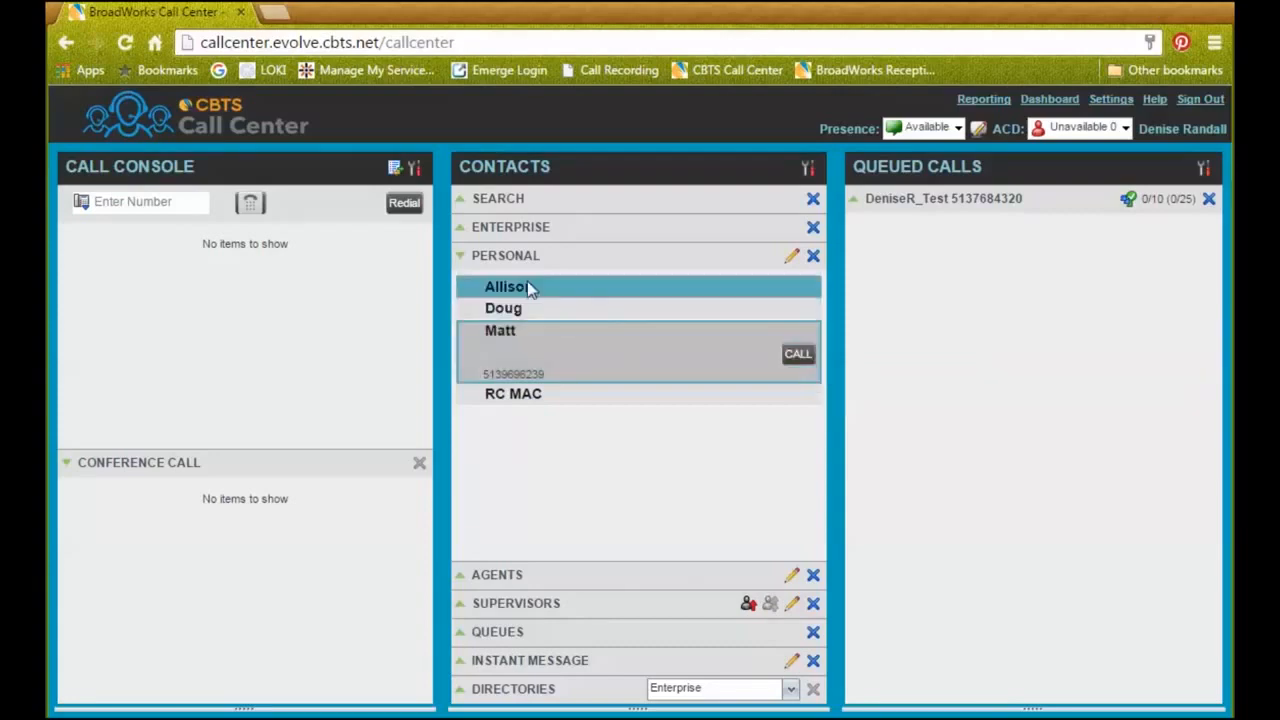
pyautogui.click(461, 257)
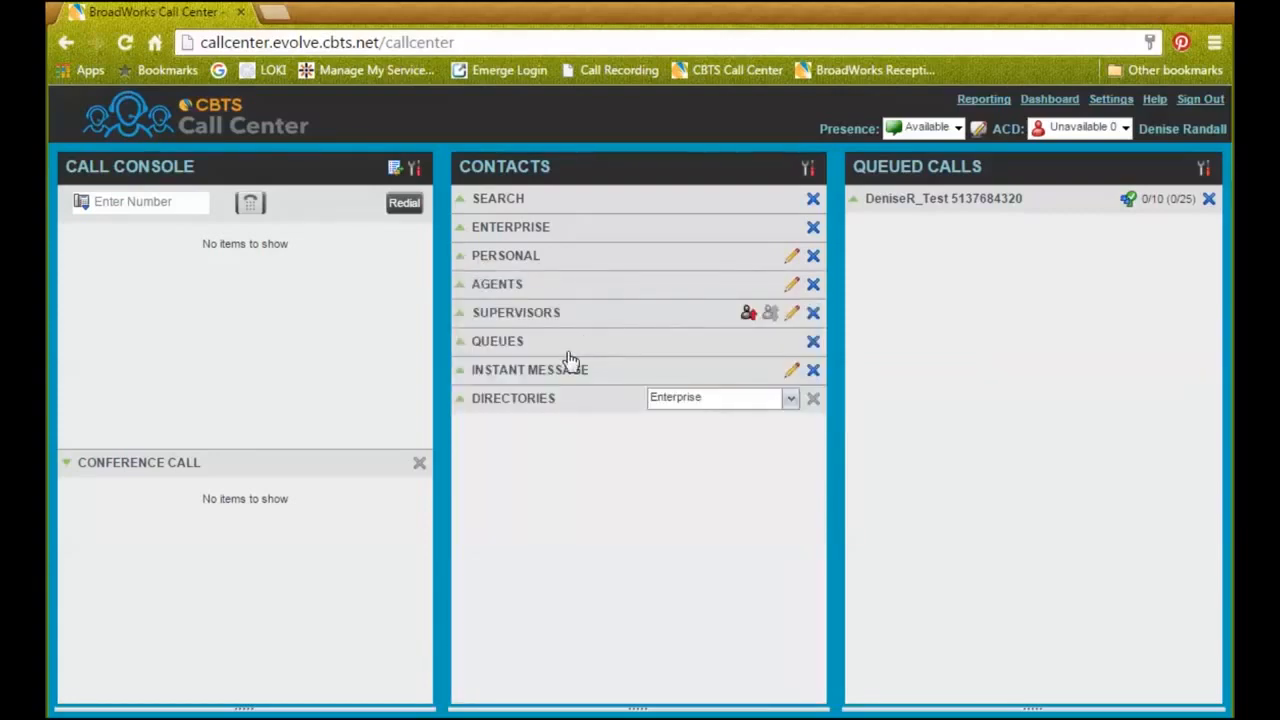
# Step: Expand the Queues directory and check the contact options offered for the listed queue
pyautogui.click(462, 345)
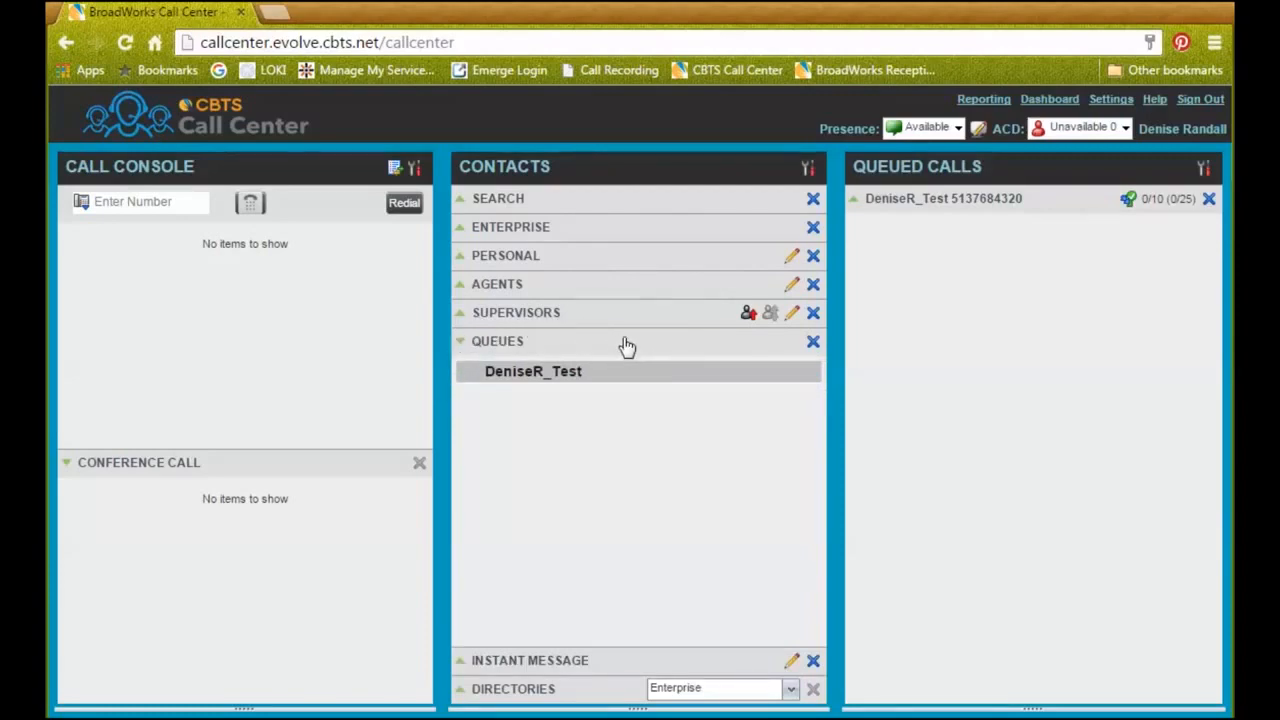
pyautogui.click(587, 371)
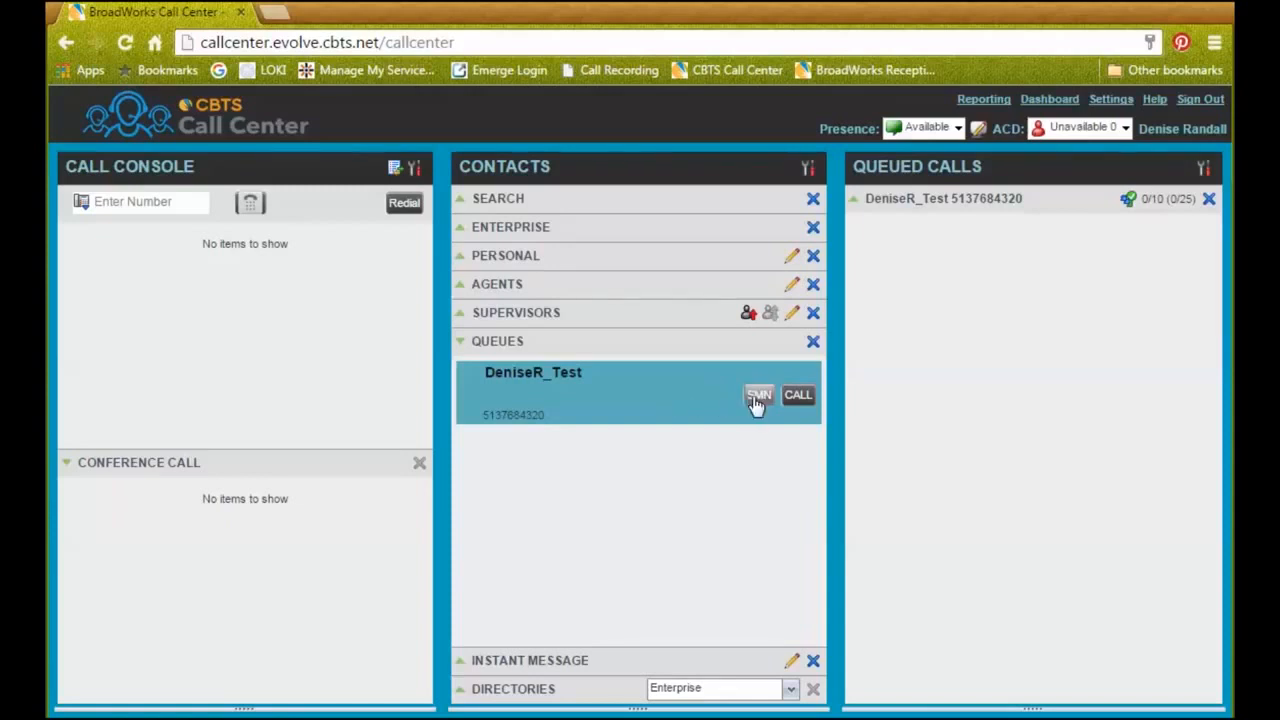
pyautogui.click(587, 387)
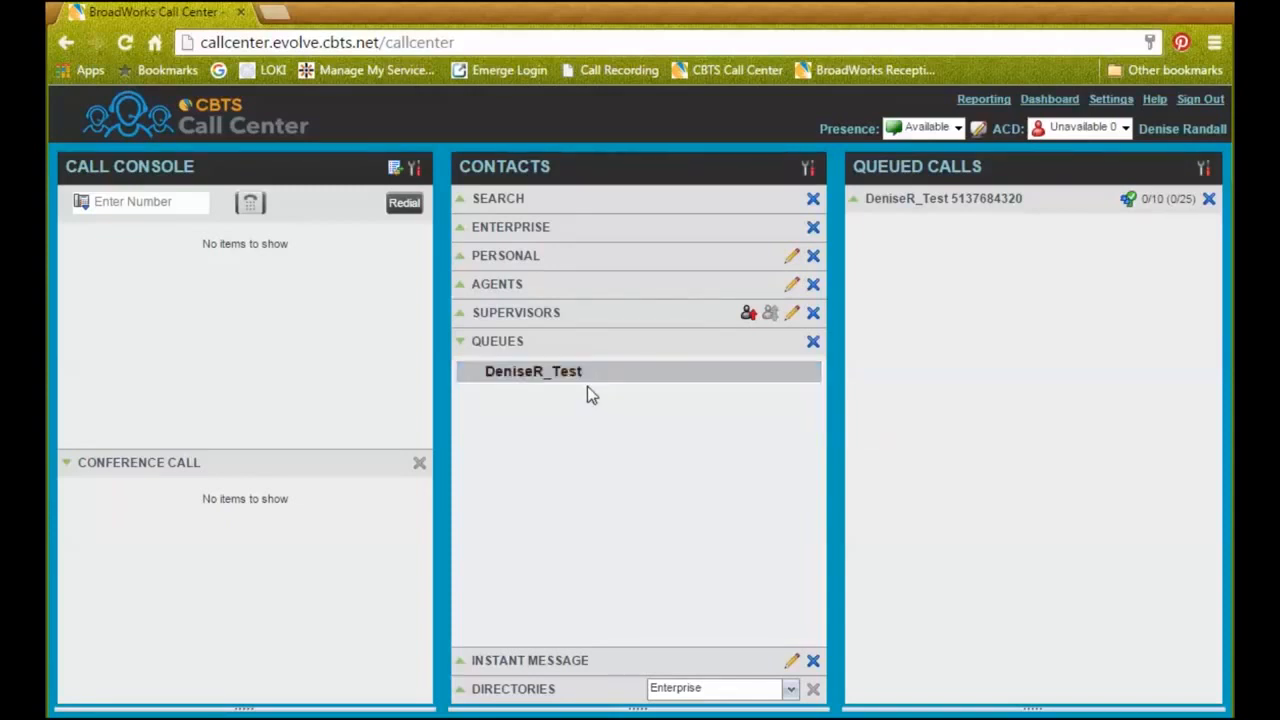
# Step: Review the Instant Message directory in place of Queues, and remove the Instant Message directory from Contacts
pyautogui.click(461, 661)
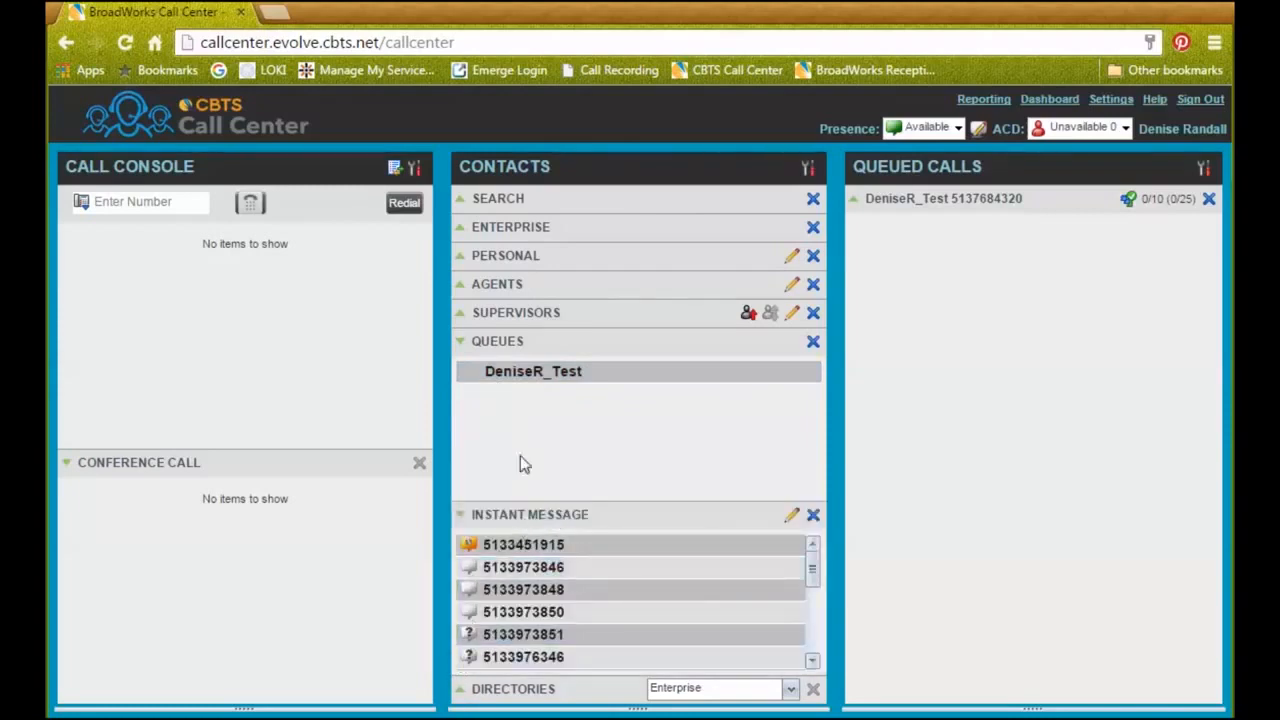
pyautogui.click(469, 343)
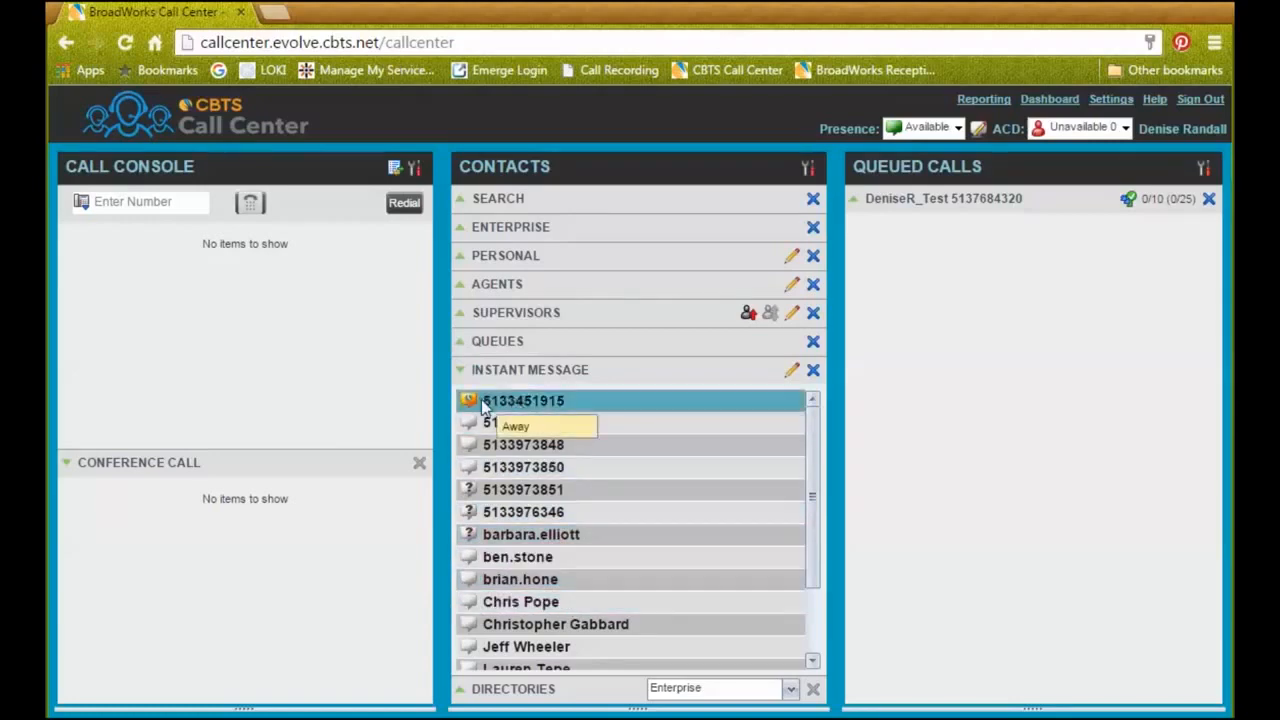
pyautogui.click(465, 373)
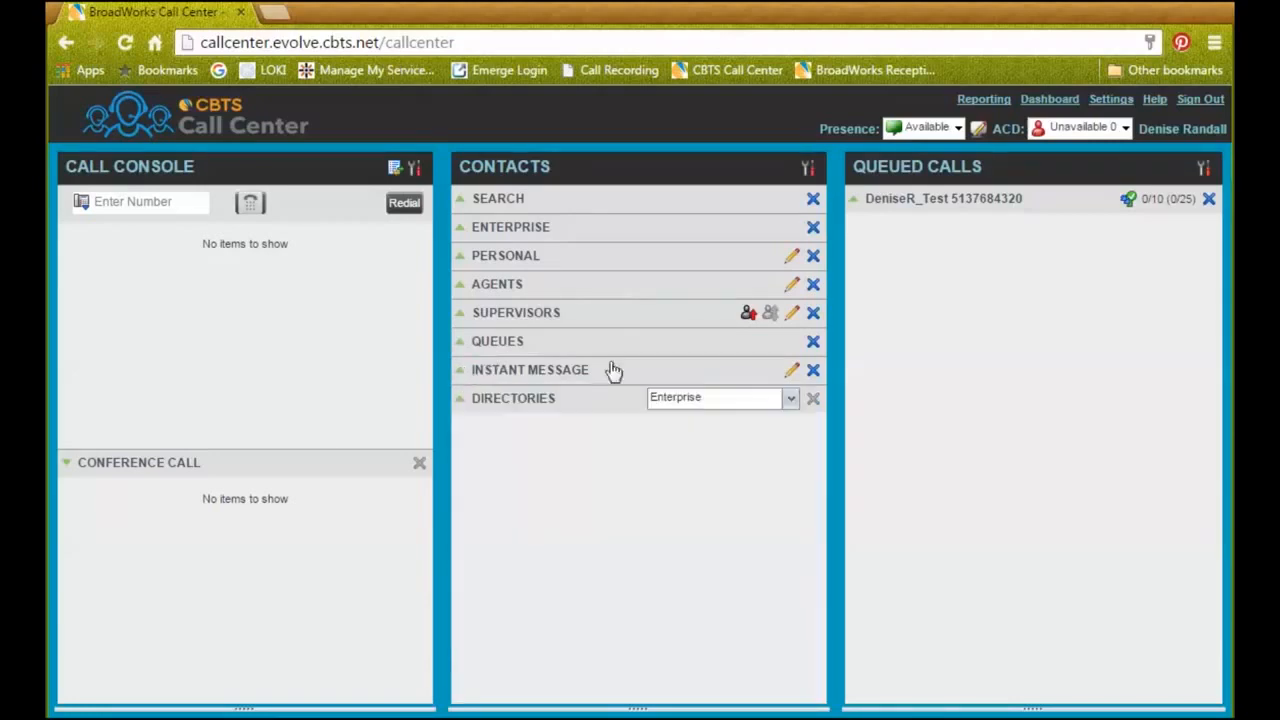
pyautogui.click(813, 370)
# Step: Expand the Directories section, view the directory choices it offers, and collapse it
pyautogui.click(461, 372)
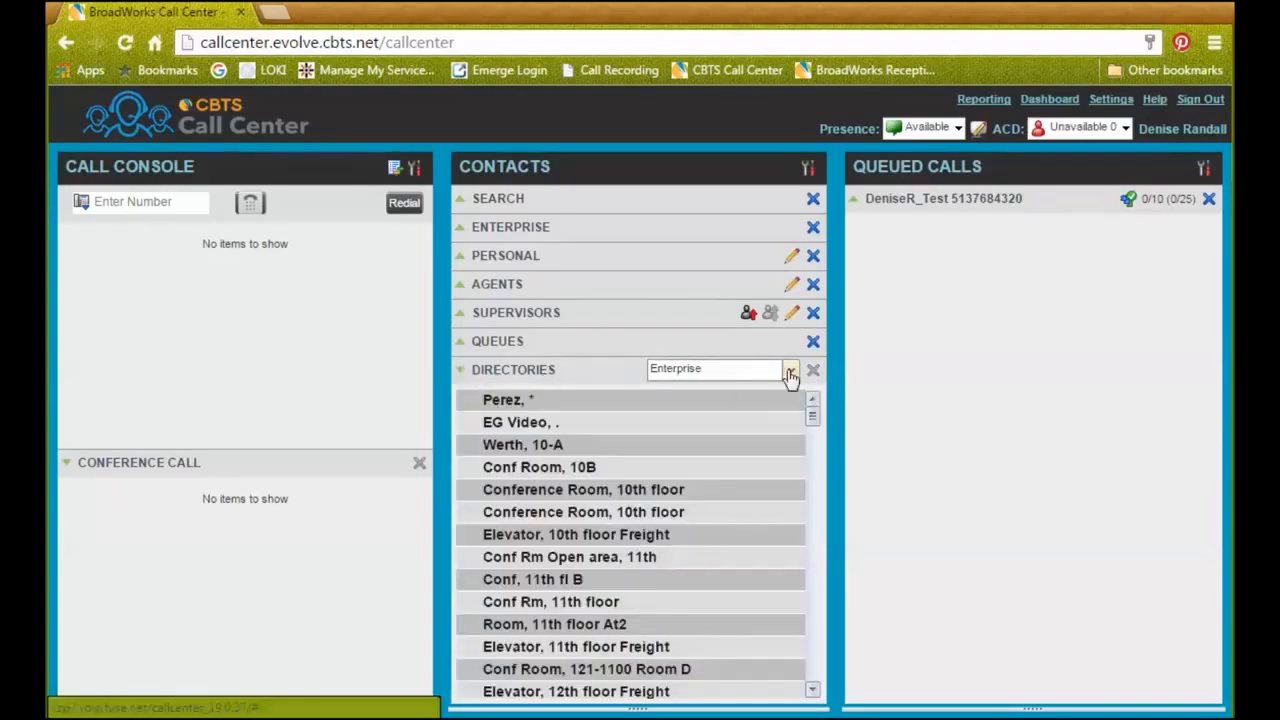
pyautogui.click(790, 372)
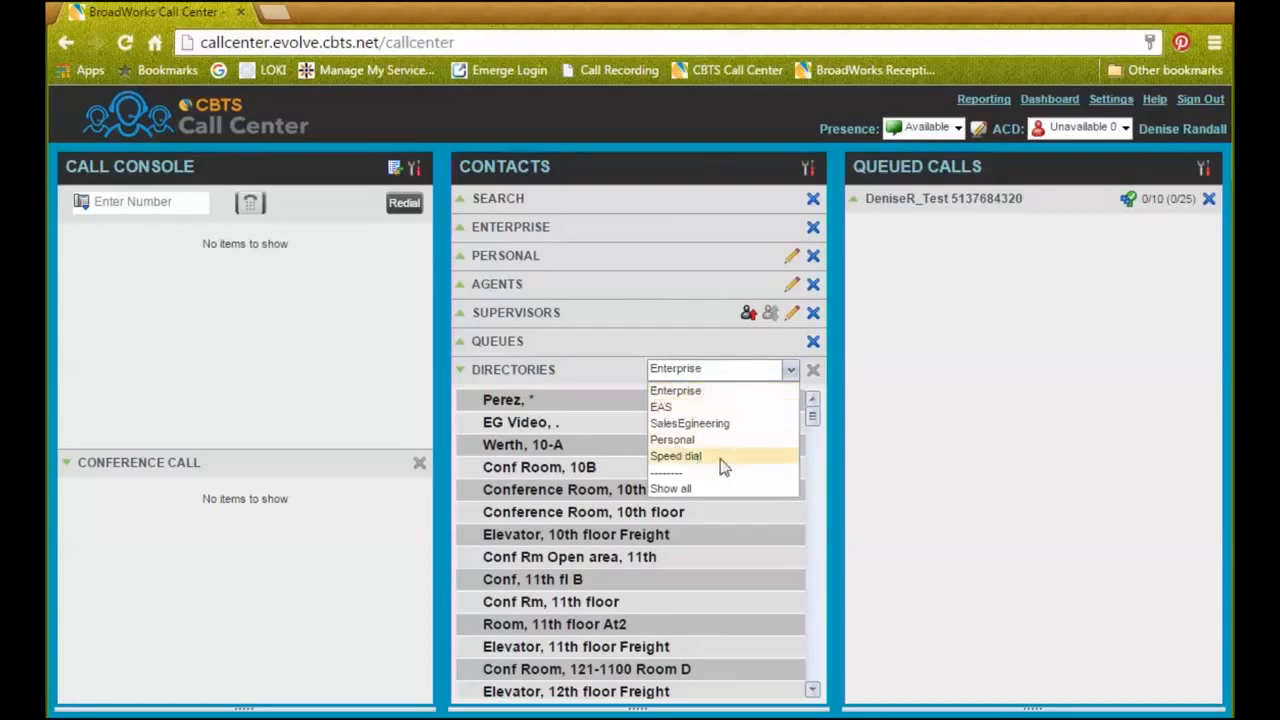
pyautogui.click(463, 372)
pyautogui.click(463, 372)
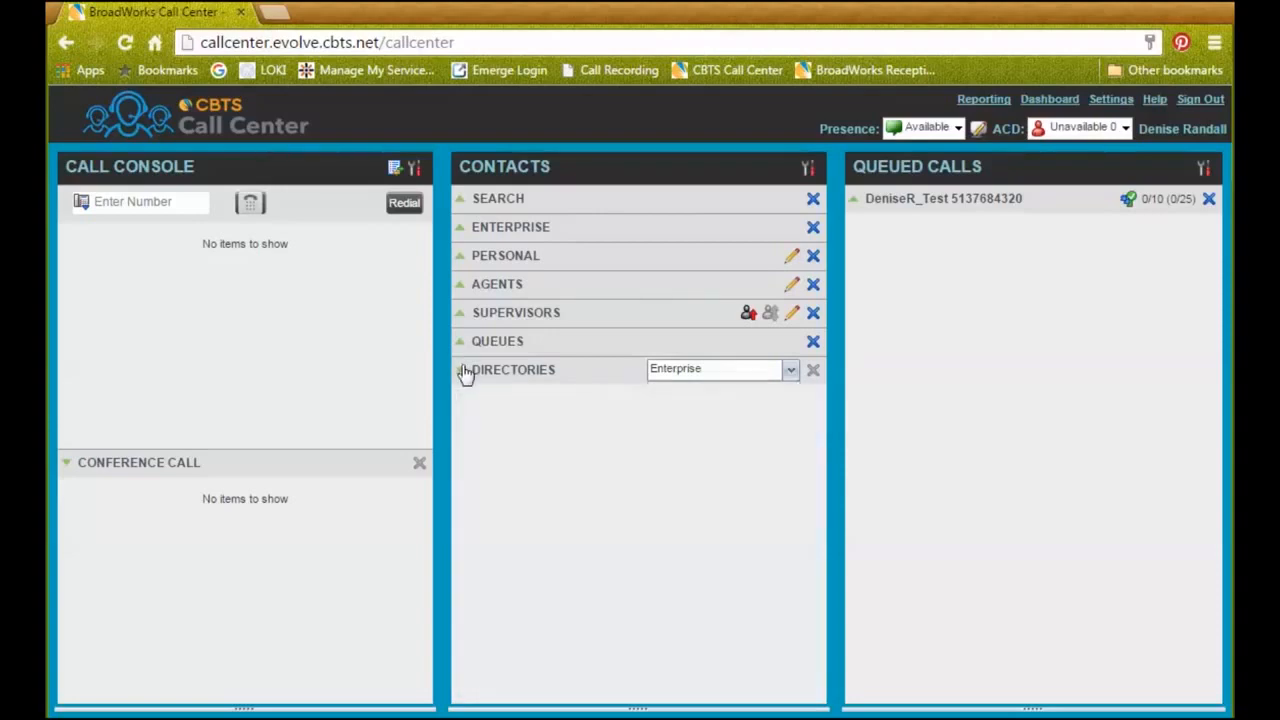
# Step: Expand the Agents directory and place a call to a manually entered phone number from the Call Console
pyautogui.click(460, 285)
pyautogui.click(600, 437)
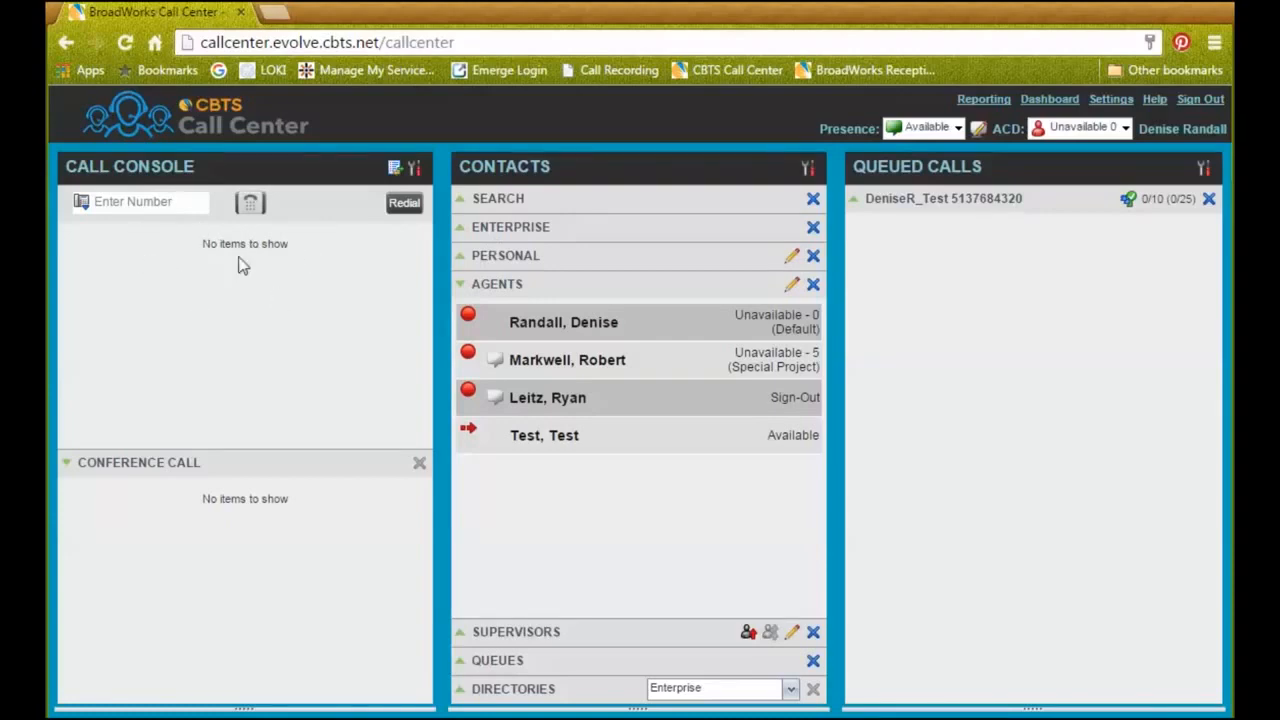
pyautogui.click(166, 204)
pyautogui.write('6076151')
pyautogui.click(250, 214)
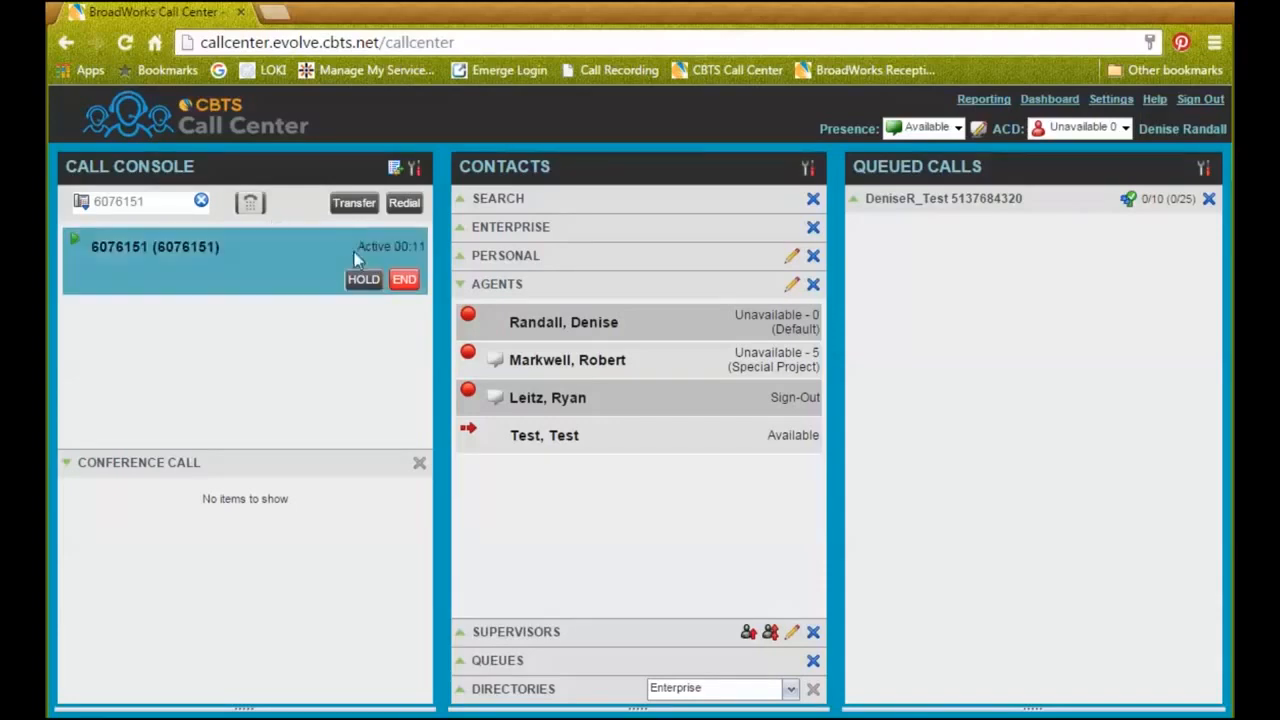
pyautogui.click(403, 282)
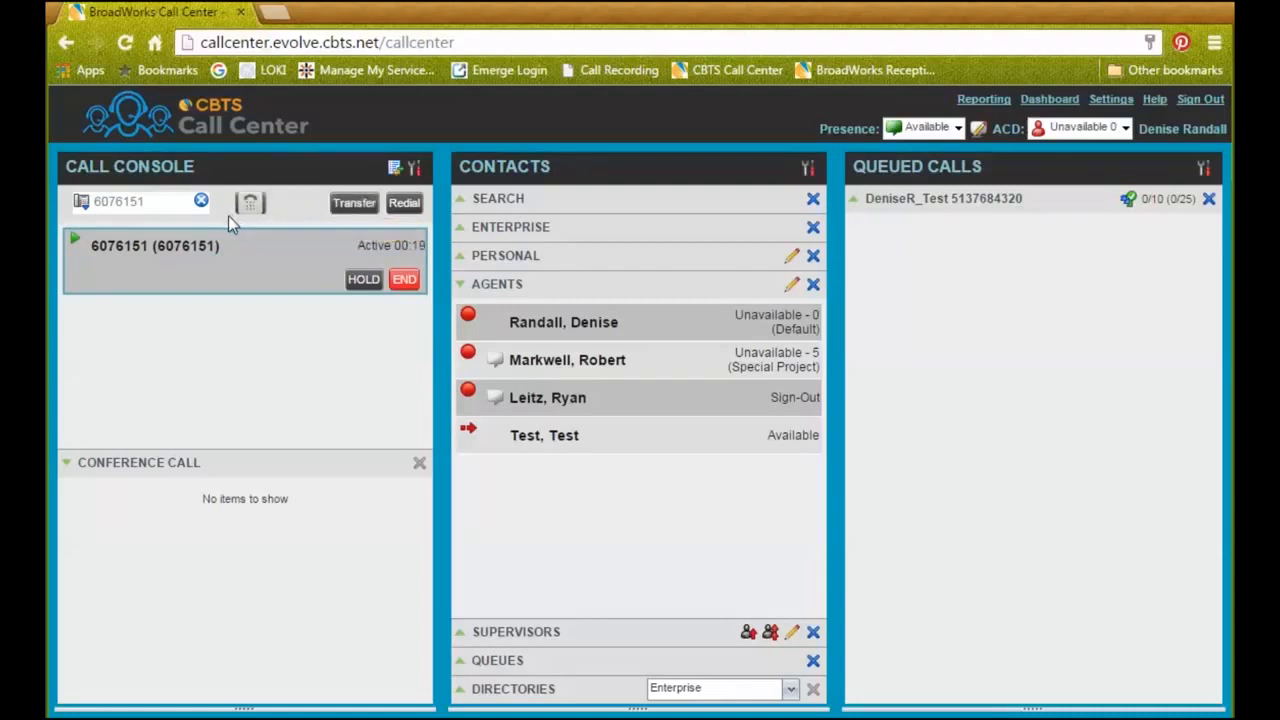
# Step: Enter a transfer extension in place of the dialed number for the active call, and clear it again
pyautogui.click(165, 199)
pyautogui.moveTo(145, 201); pyautogui.dragTo(86, 204)
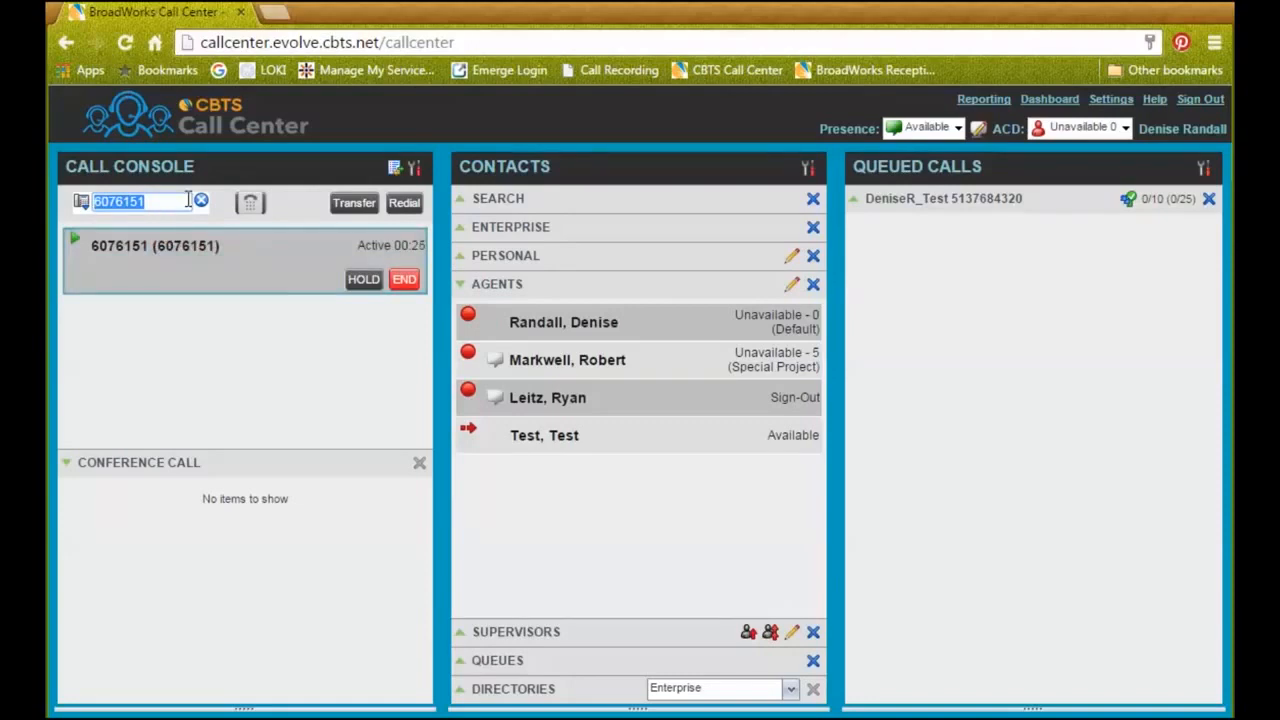
pyautogui.write('6714')
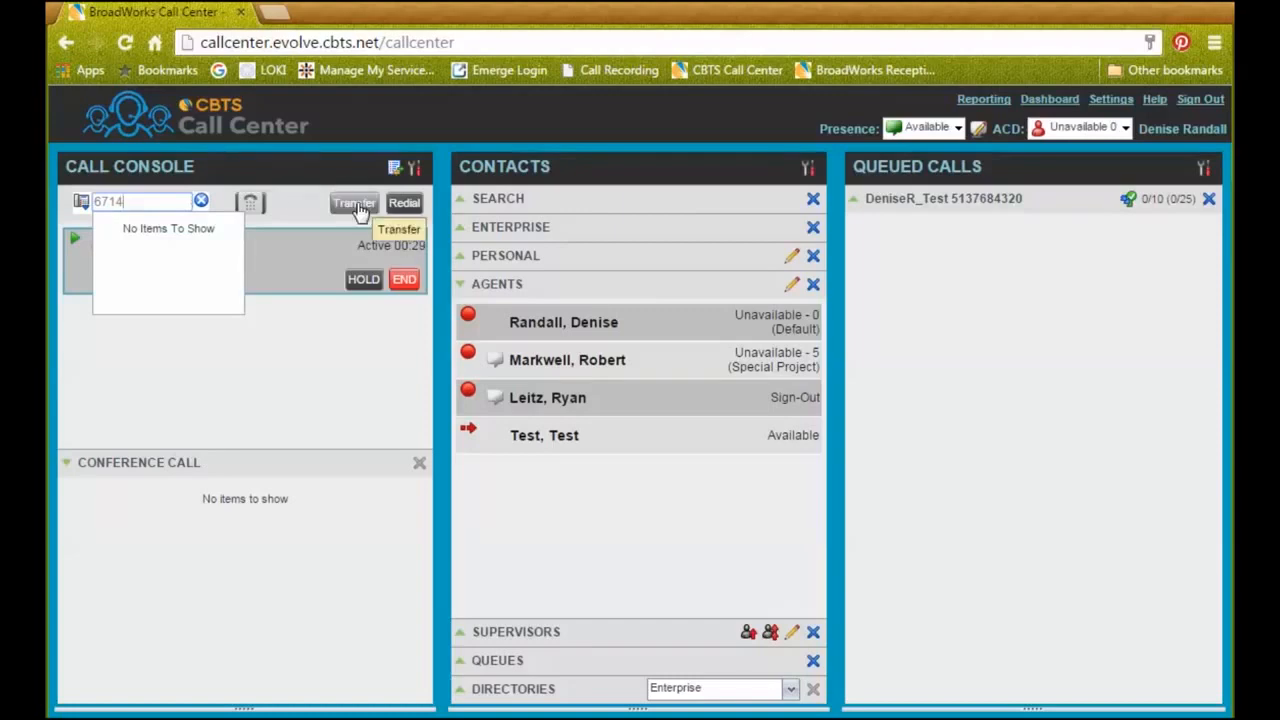
pyautogui.click(323, 290)
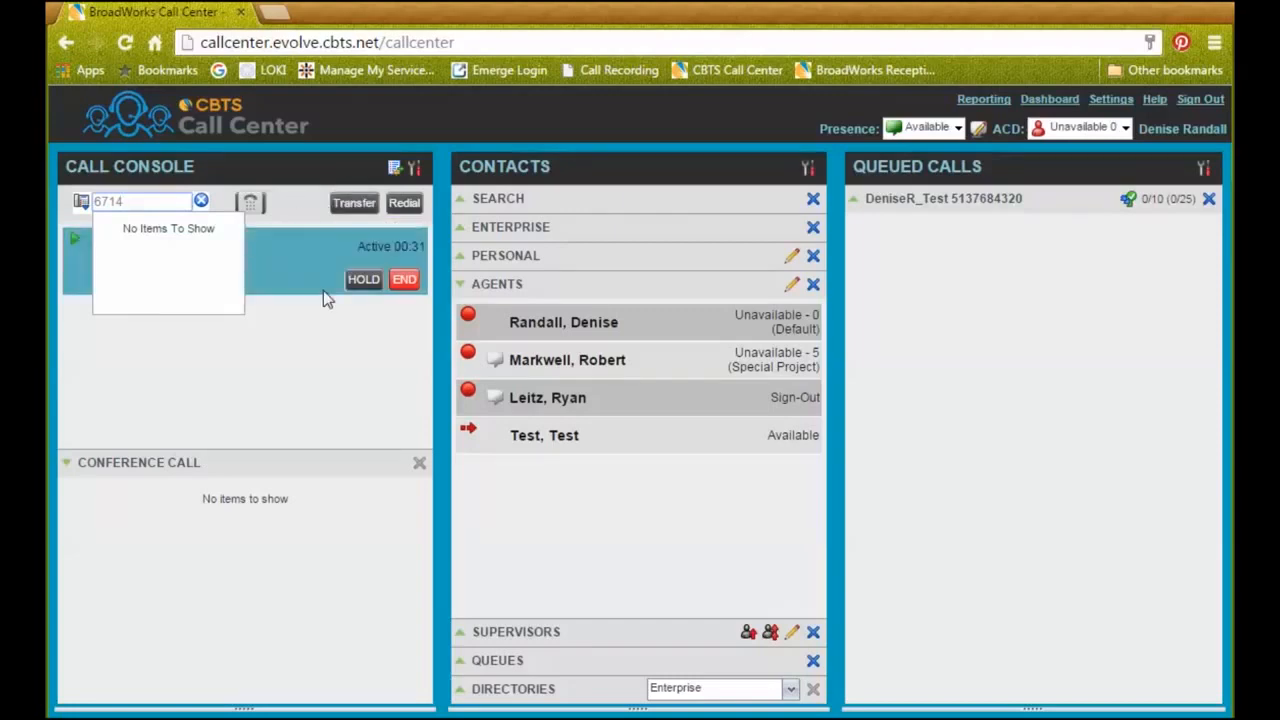
pyautogui.moveTo(131, 201); pyautogui.dragTo(99, 197)
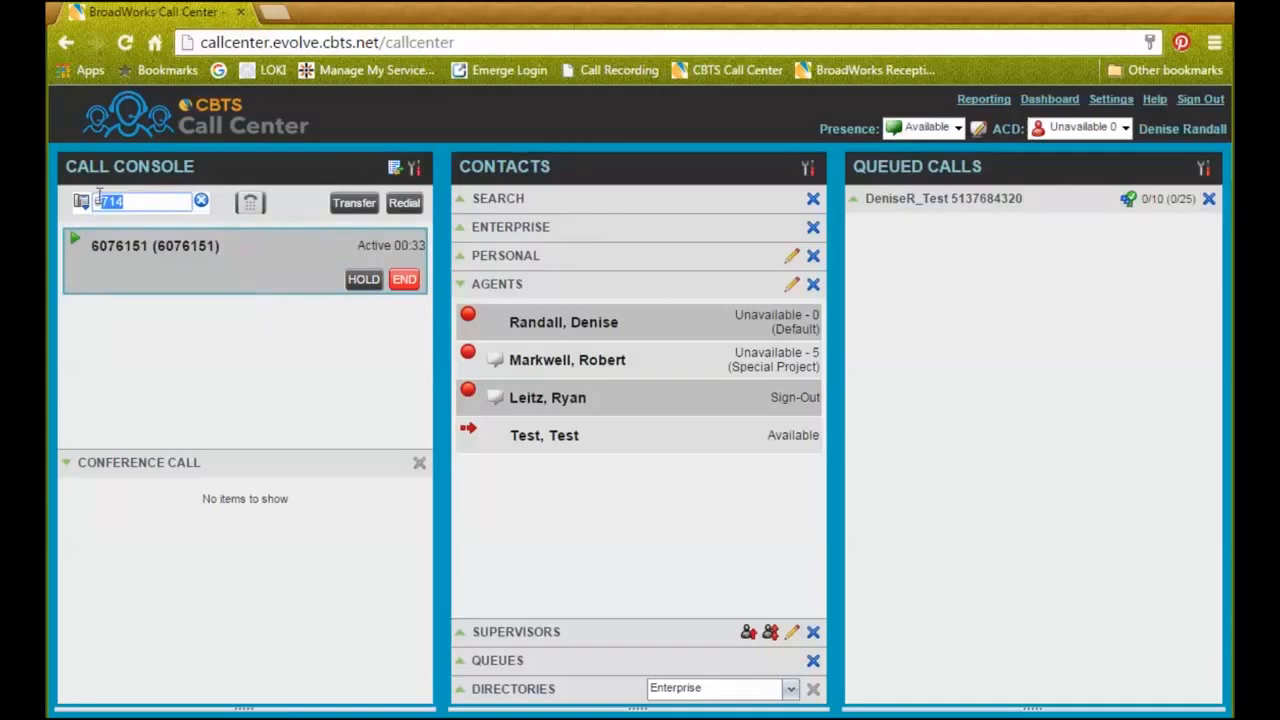
pyautogui.press('BackSpace')
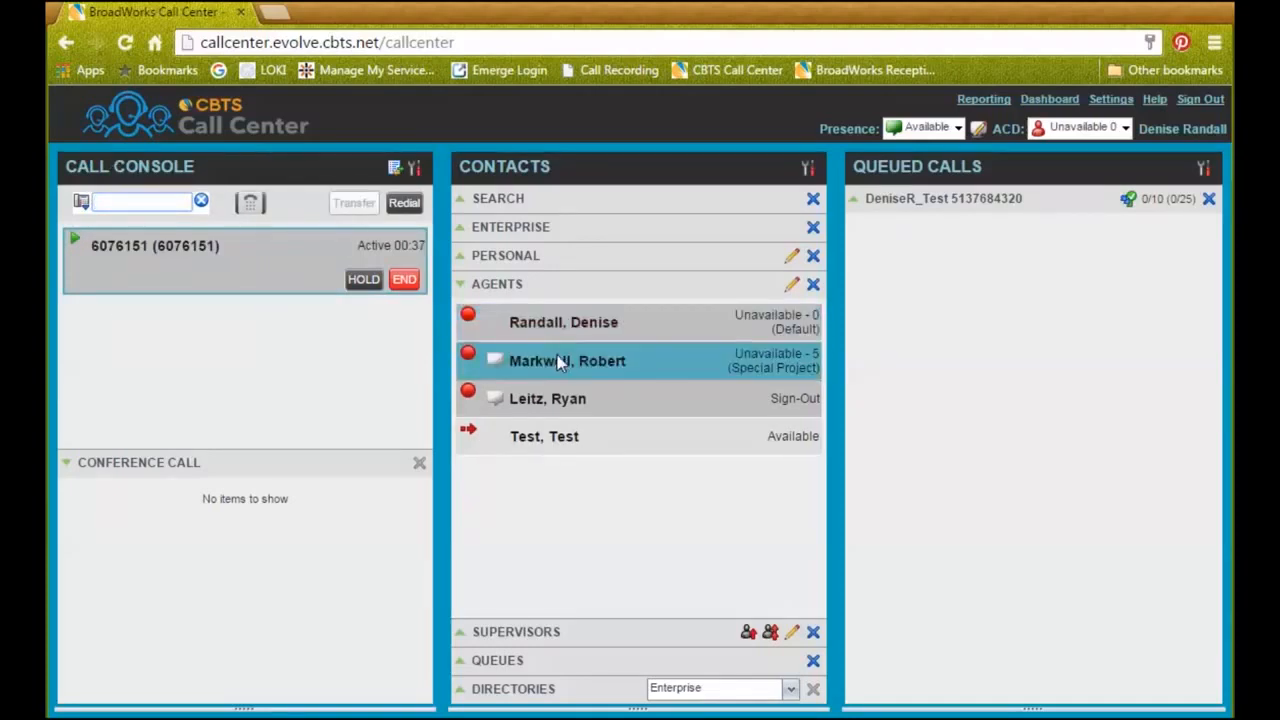
# Step: Try a consult call to the available agent, end it, and resume the held call
pyautogui.click(563, 428)
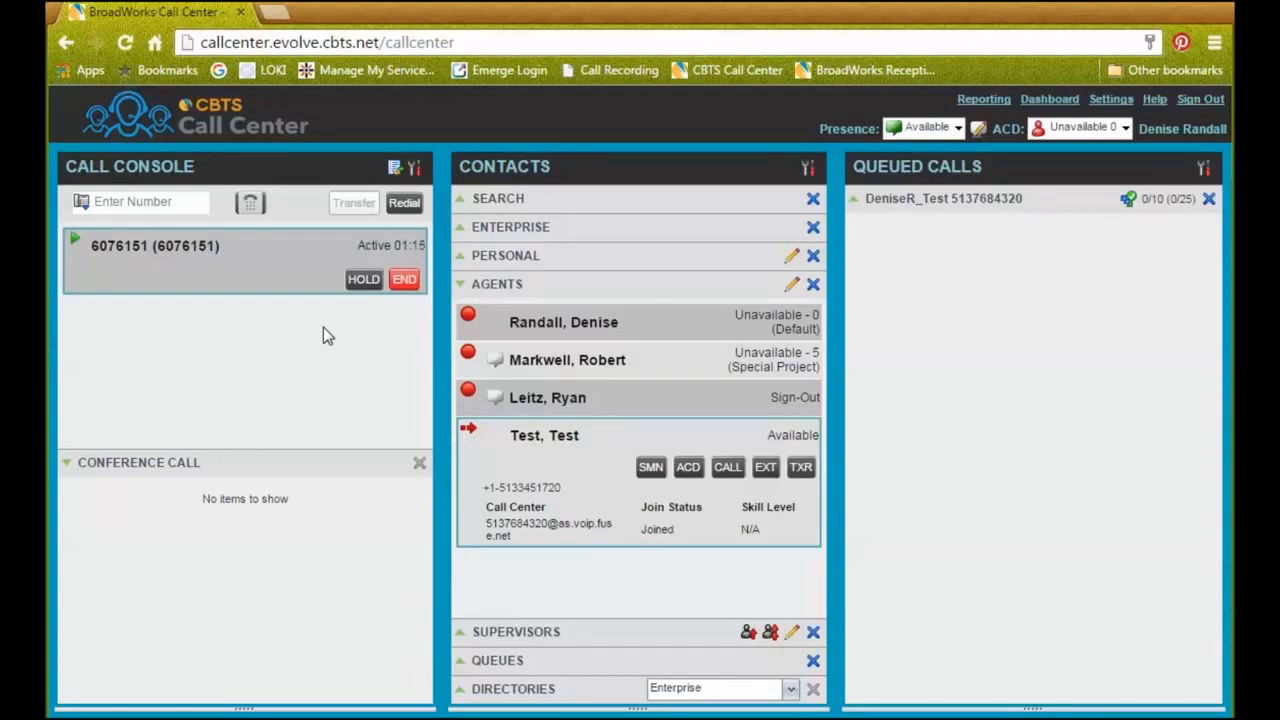
pyautogui.click(730, 470)
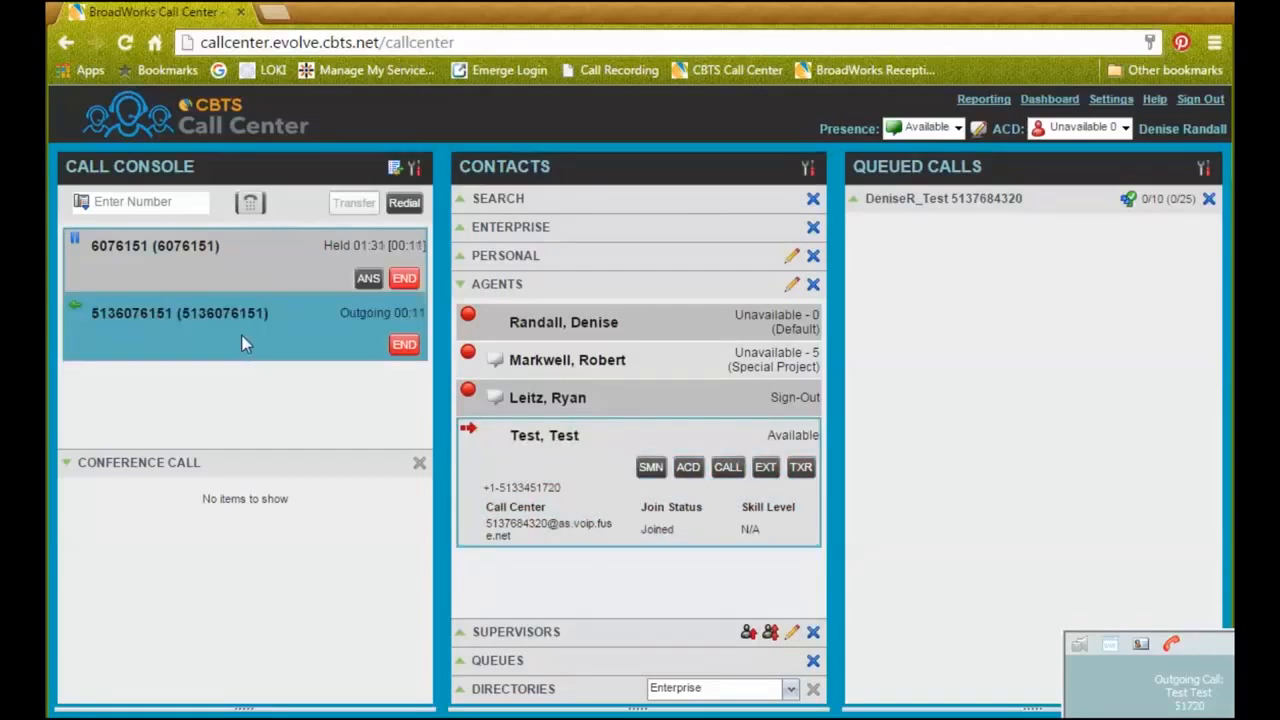
pyautogui.click(416, 354)
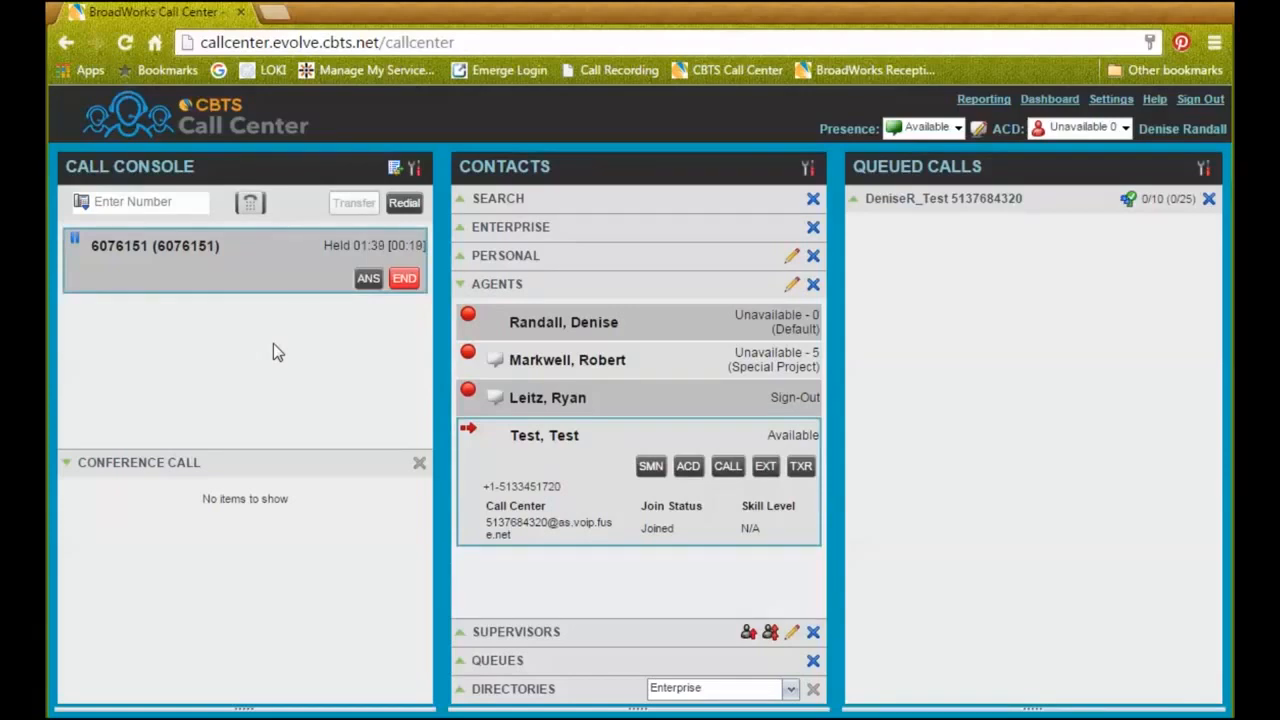
pyautogui.click(249, 279)
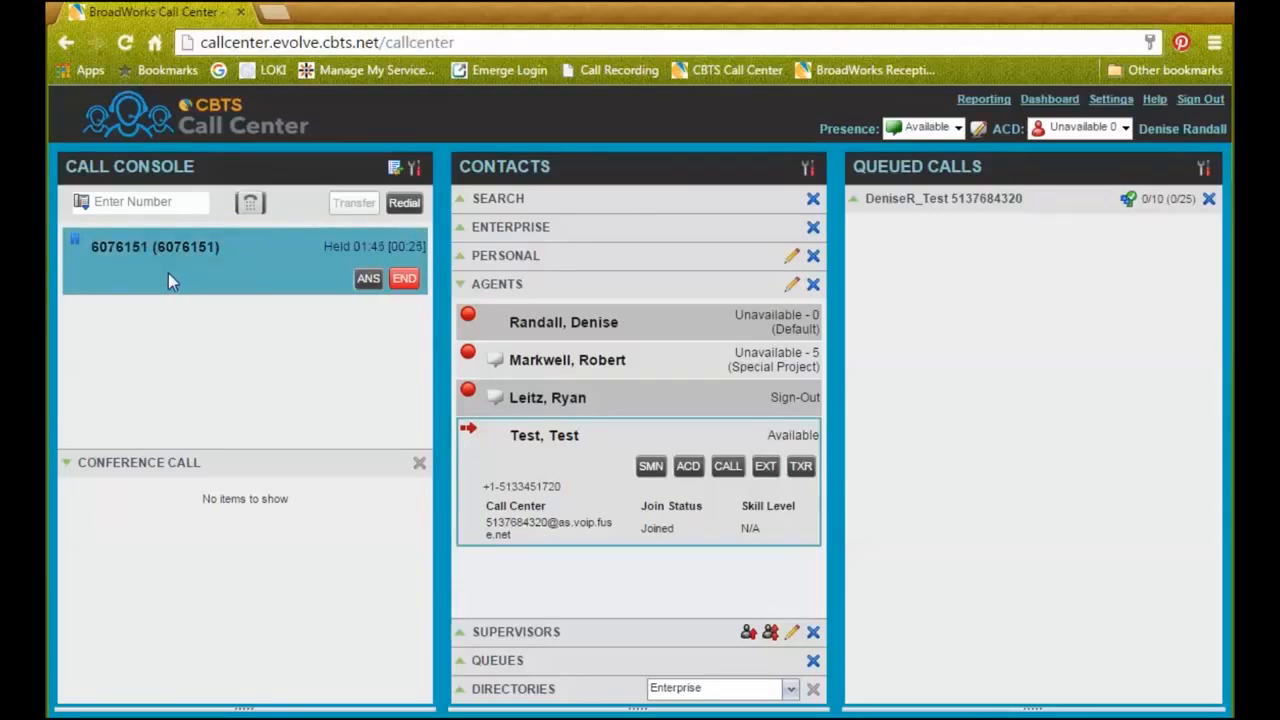
pyautogui.click(370, 280)
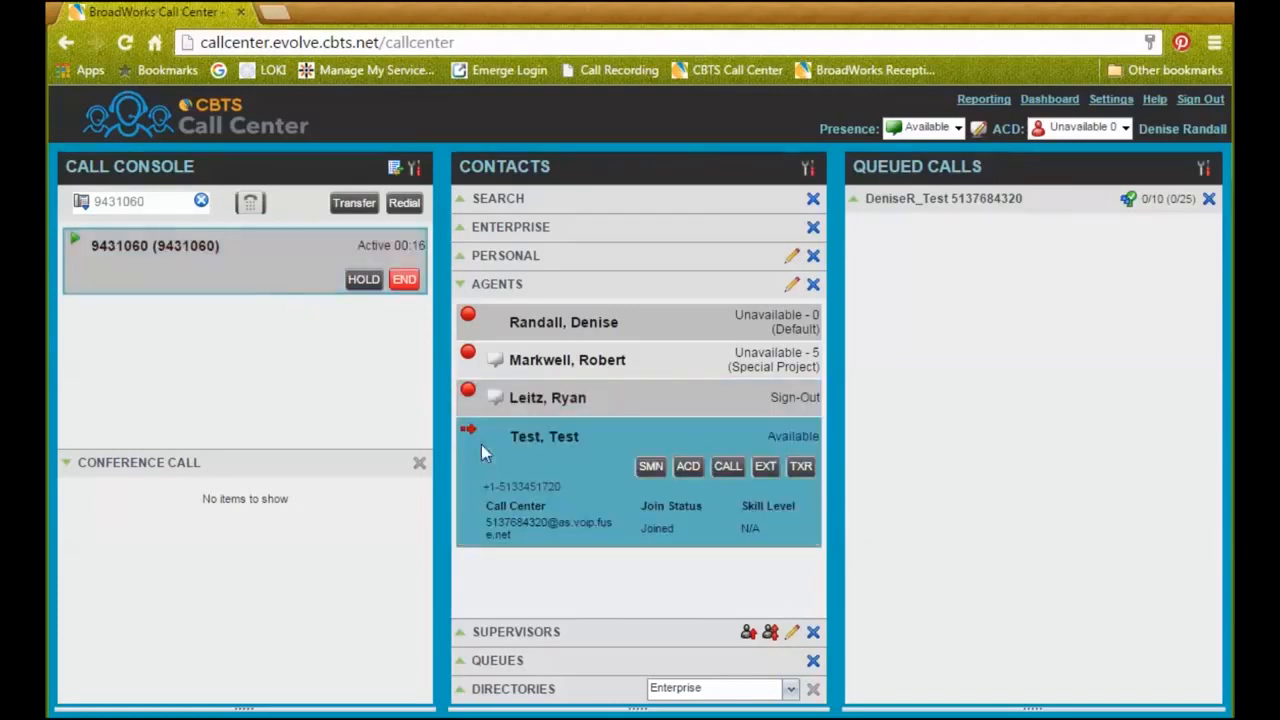
# Step: Call the available agent during the new active call, and check the options on the held and active calls
pyautogui.click(726, 468)
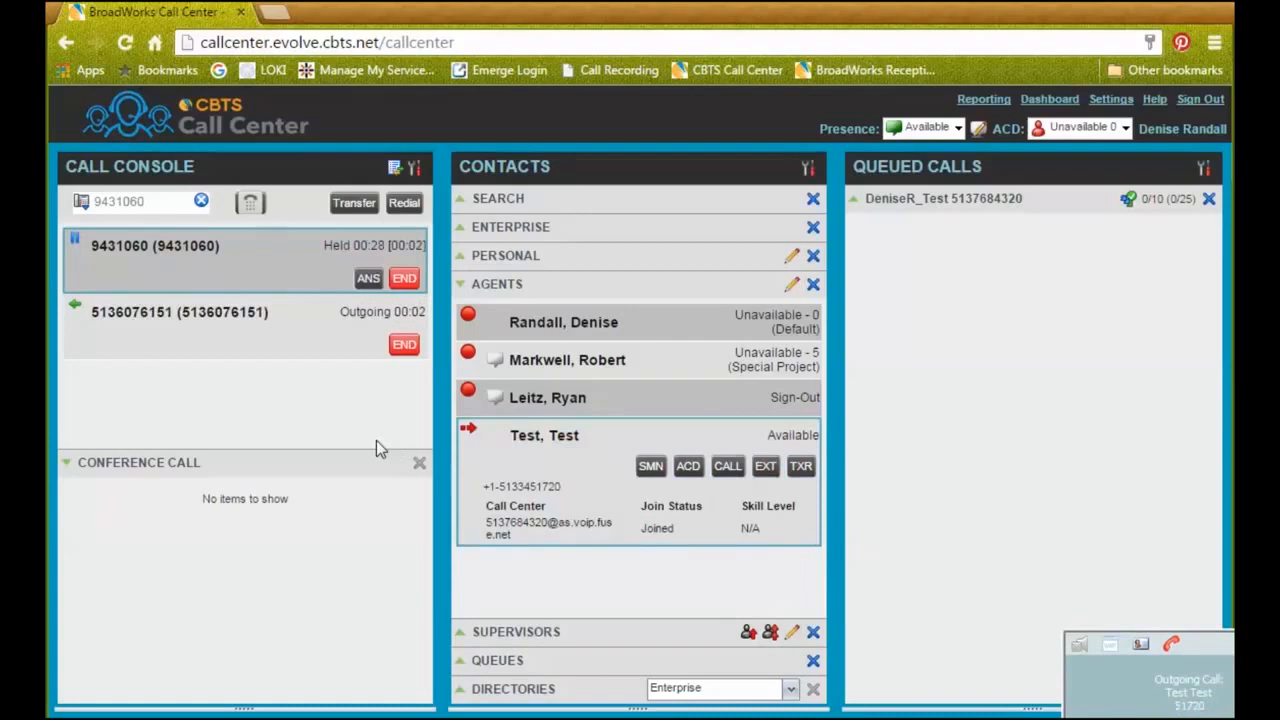
pyautogui.click(119, 260)
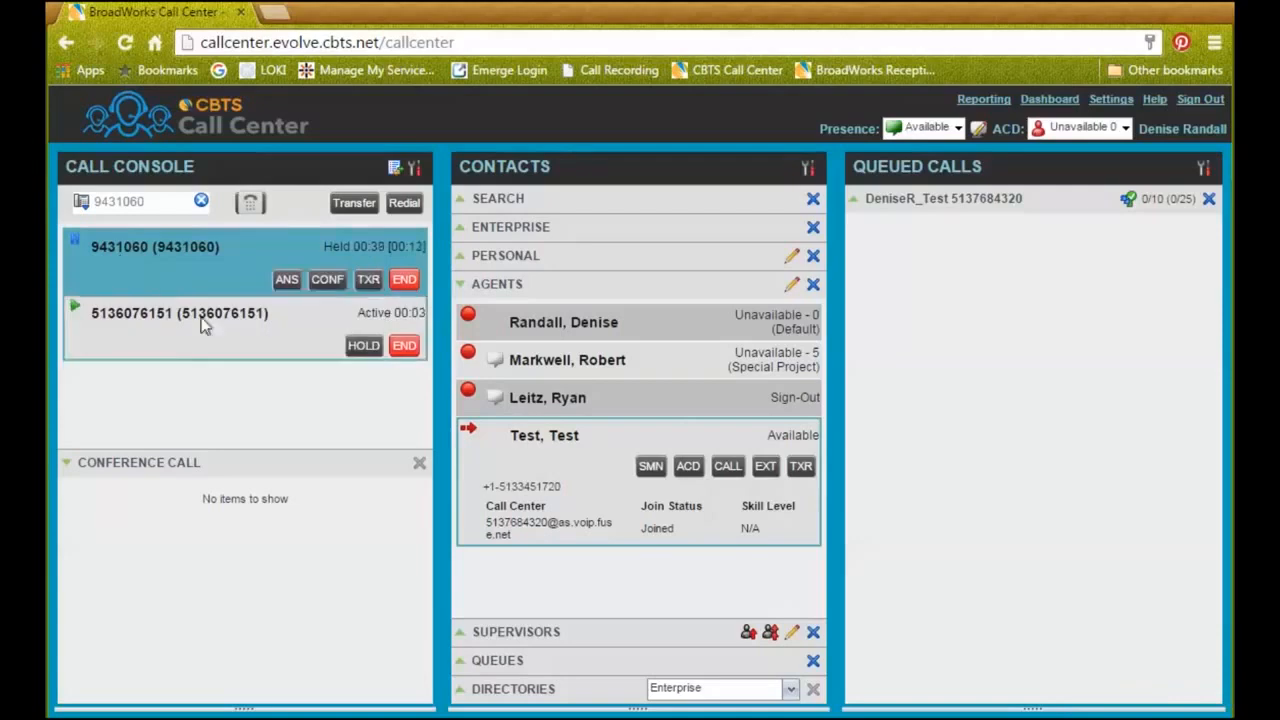
pyautogui.click(275, 348)
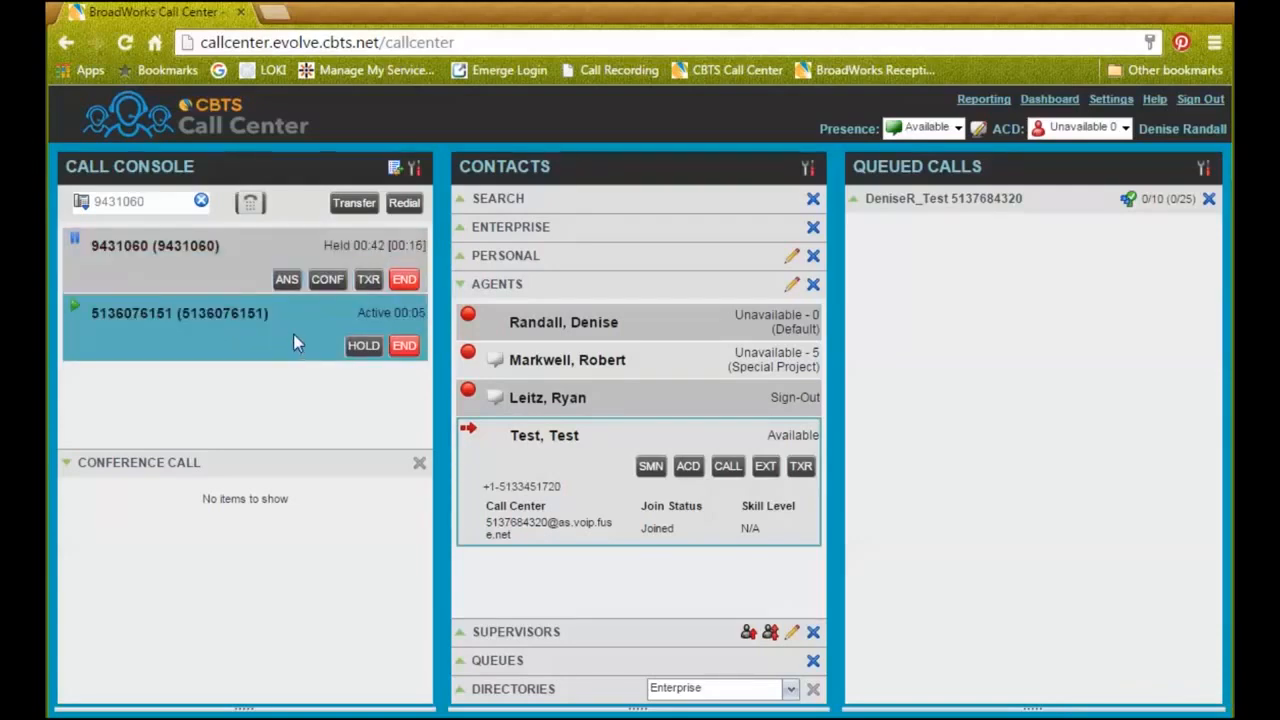
# Step: Check the resume, conference and consultative transfer options of the held call against the options of the active call
pyautogui.click(205, 266)
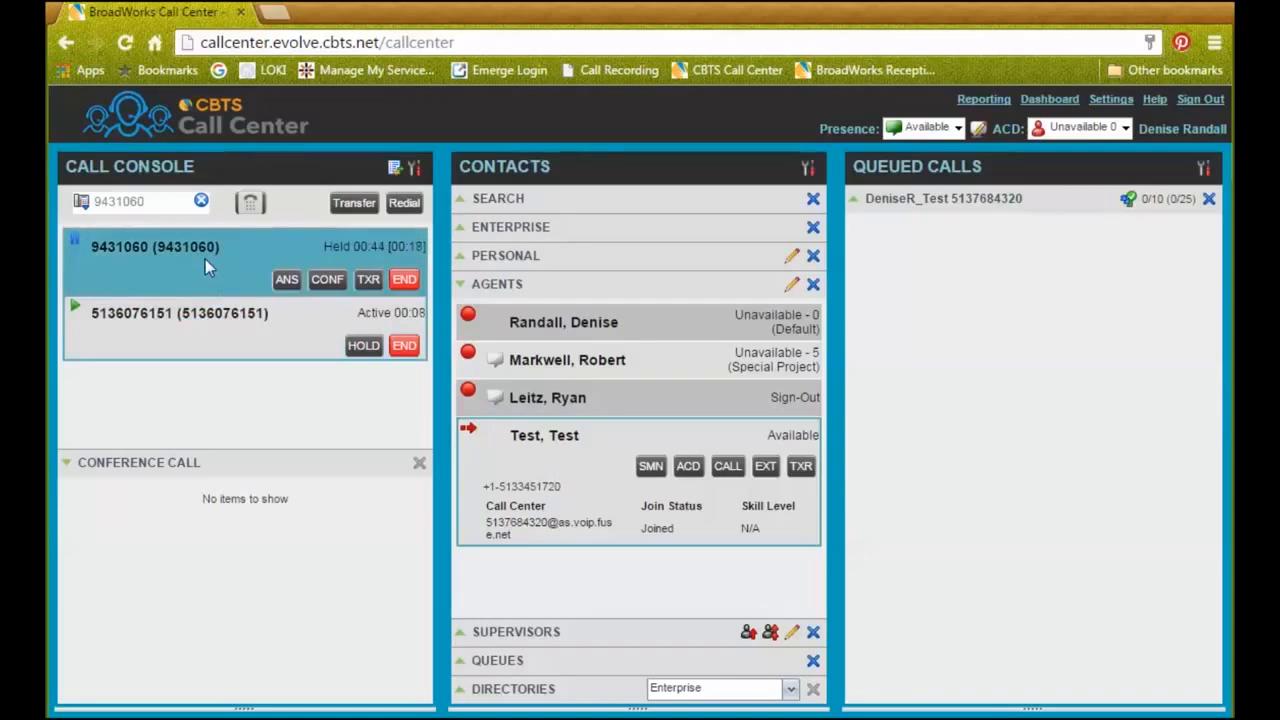
pyautogui.click(216, 345)
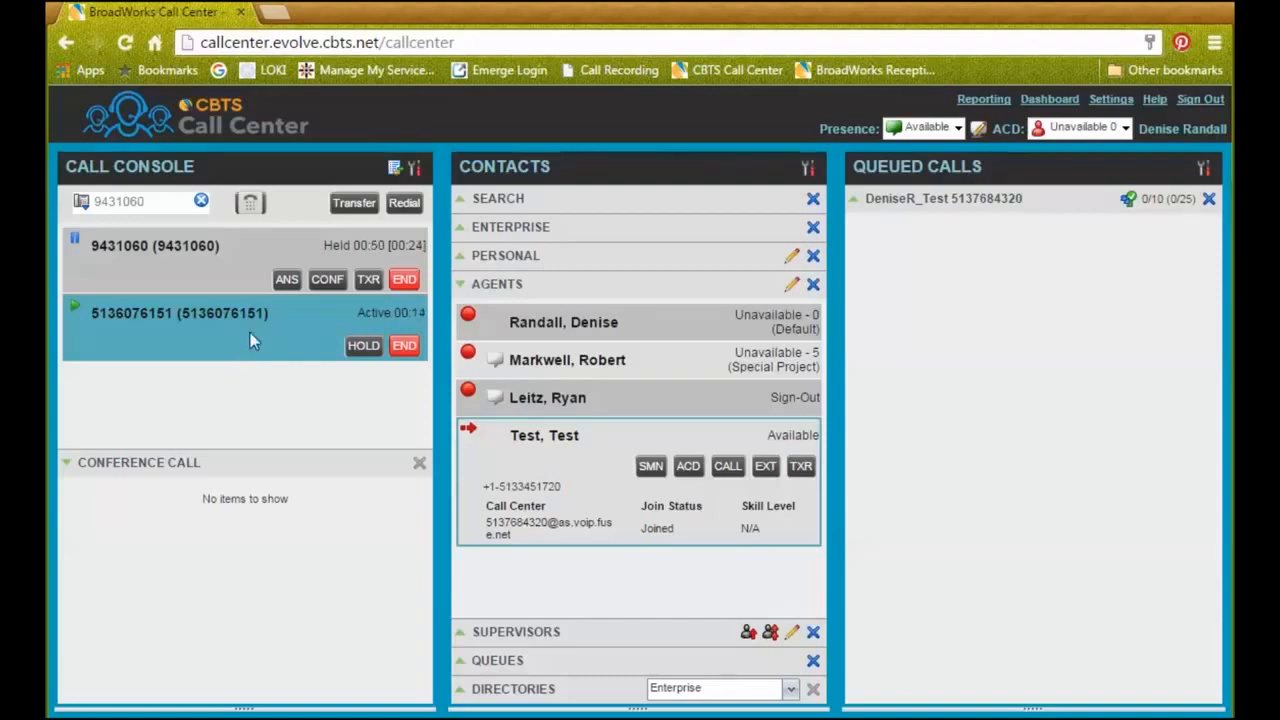
pyautogui.click(208, 248)
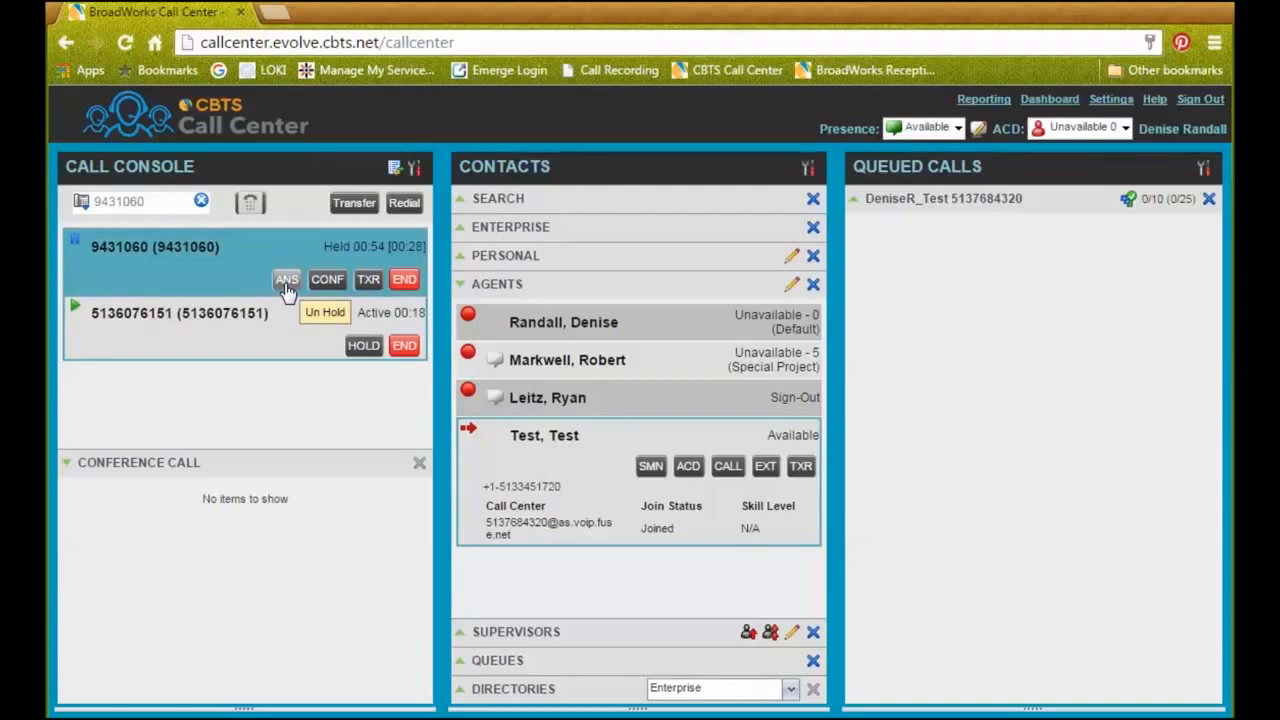
pyautogui.click(198, 326)
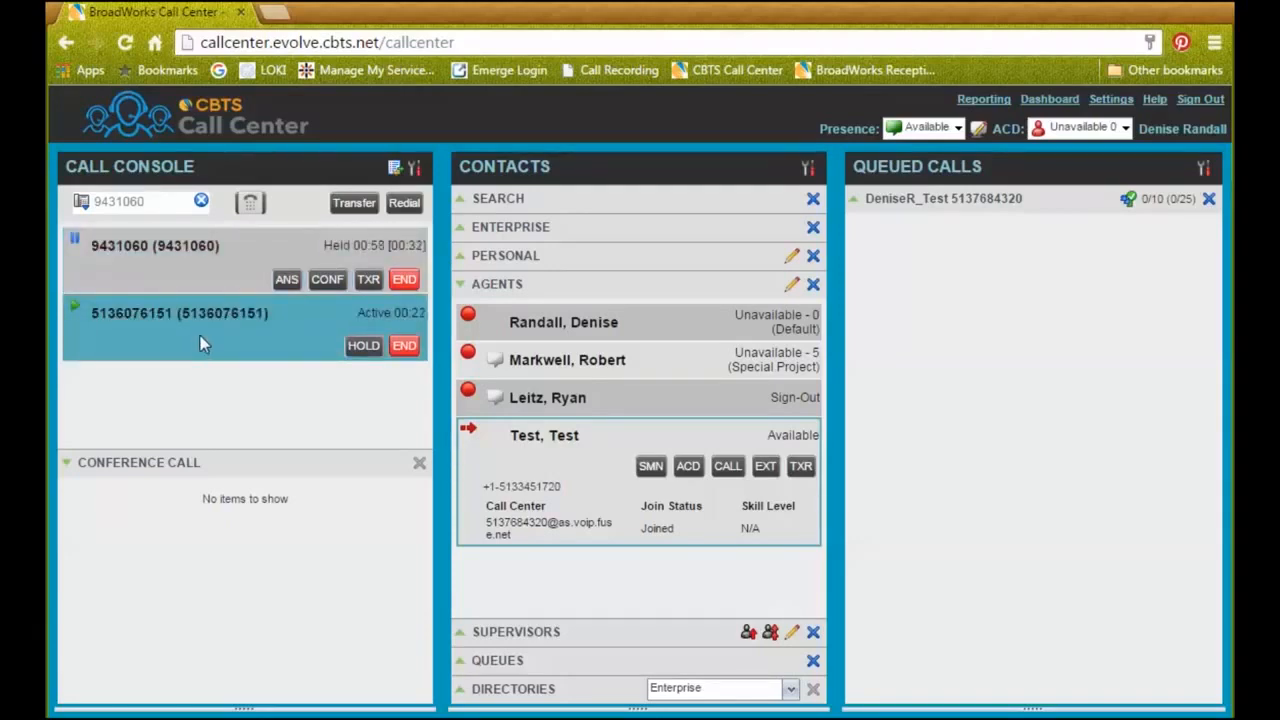
pyautogui.click(275, 250)
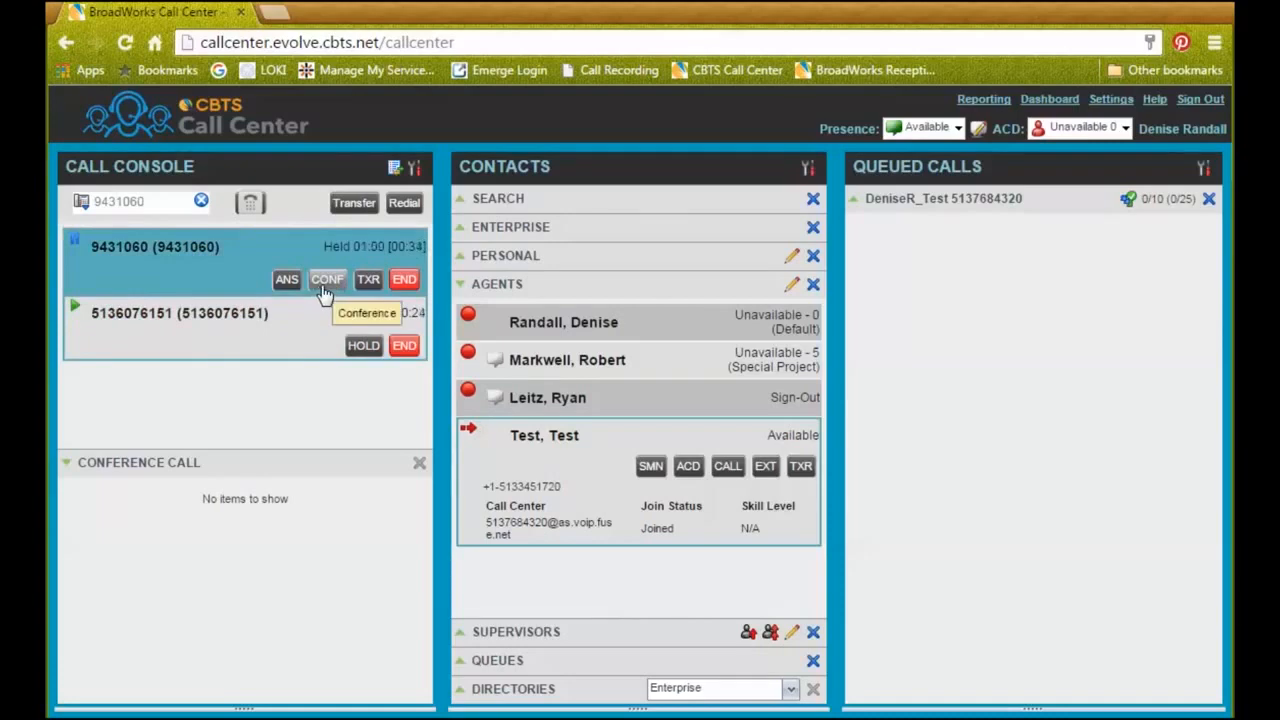
pyautogui.click(325, 281)
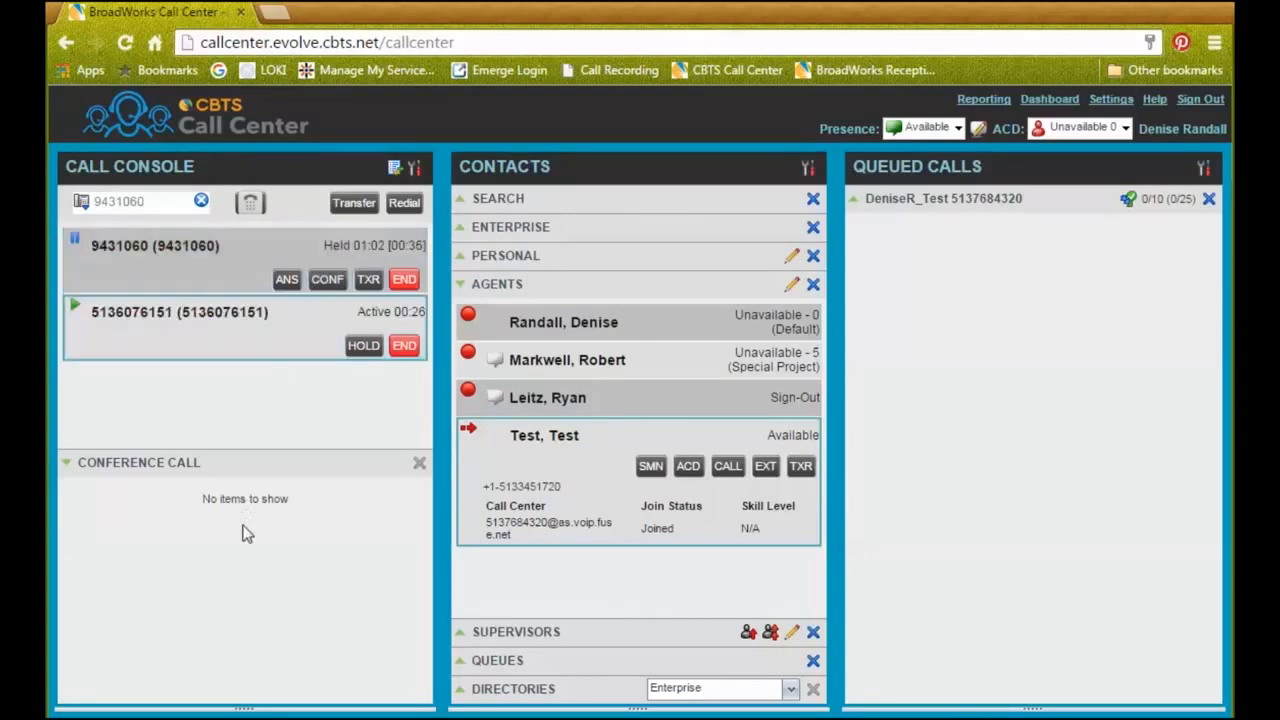
pyautogui.click(302, 246)
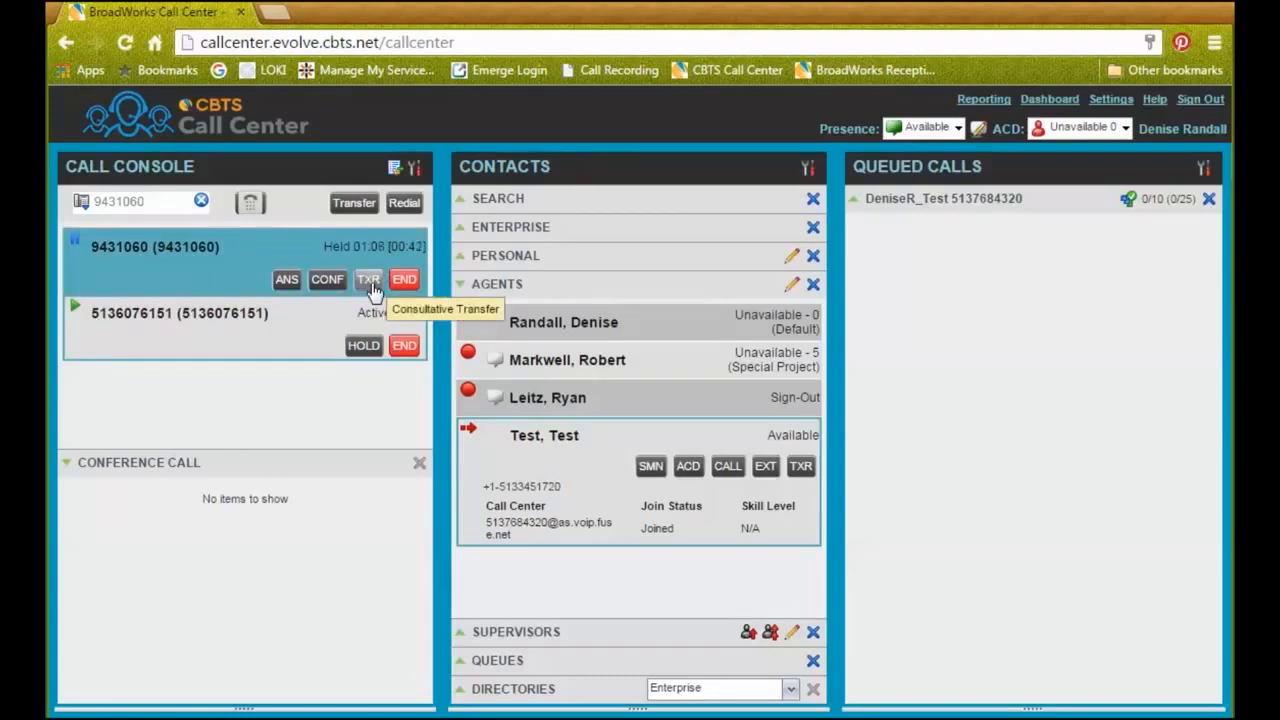
pyautogui.click(178, 324)
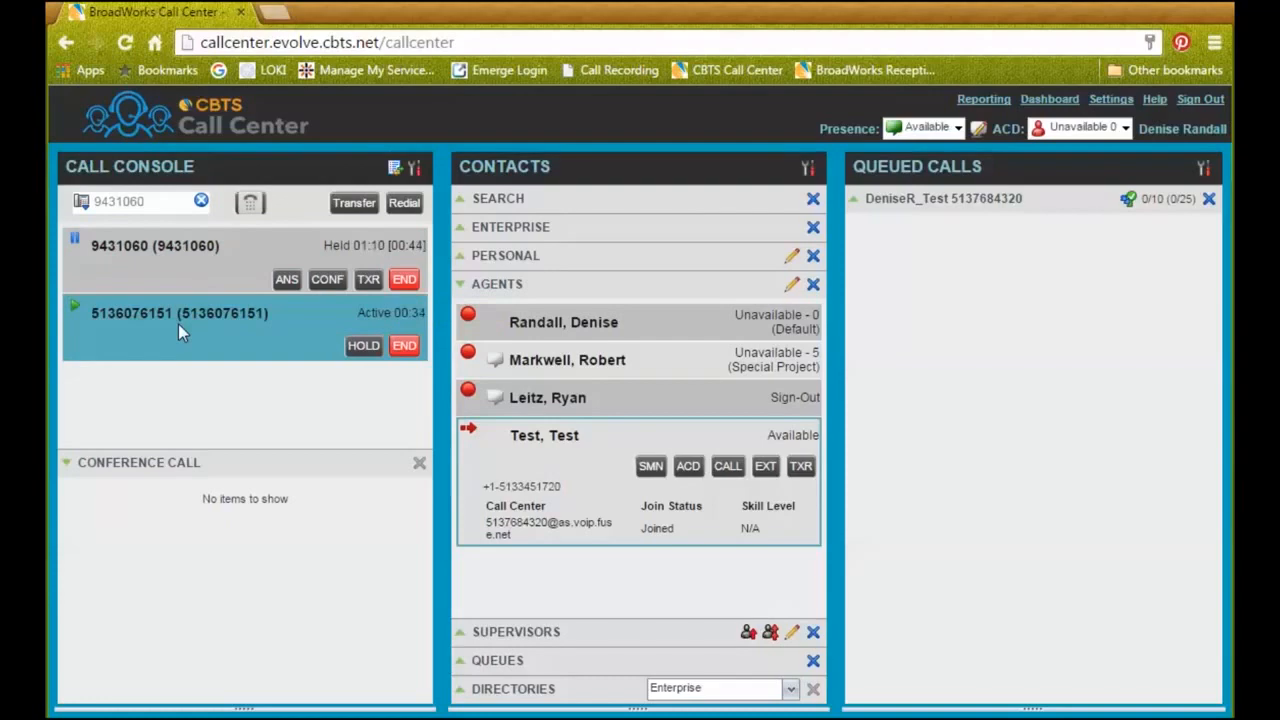
# Step: Compare the end-call options of the held call and the active call
pyautogui.click(170, 255)
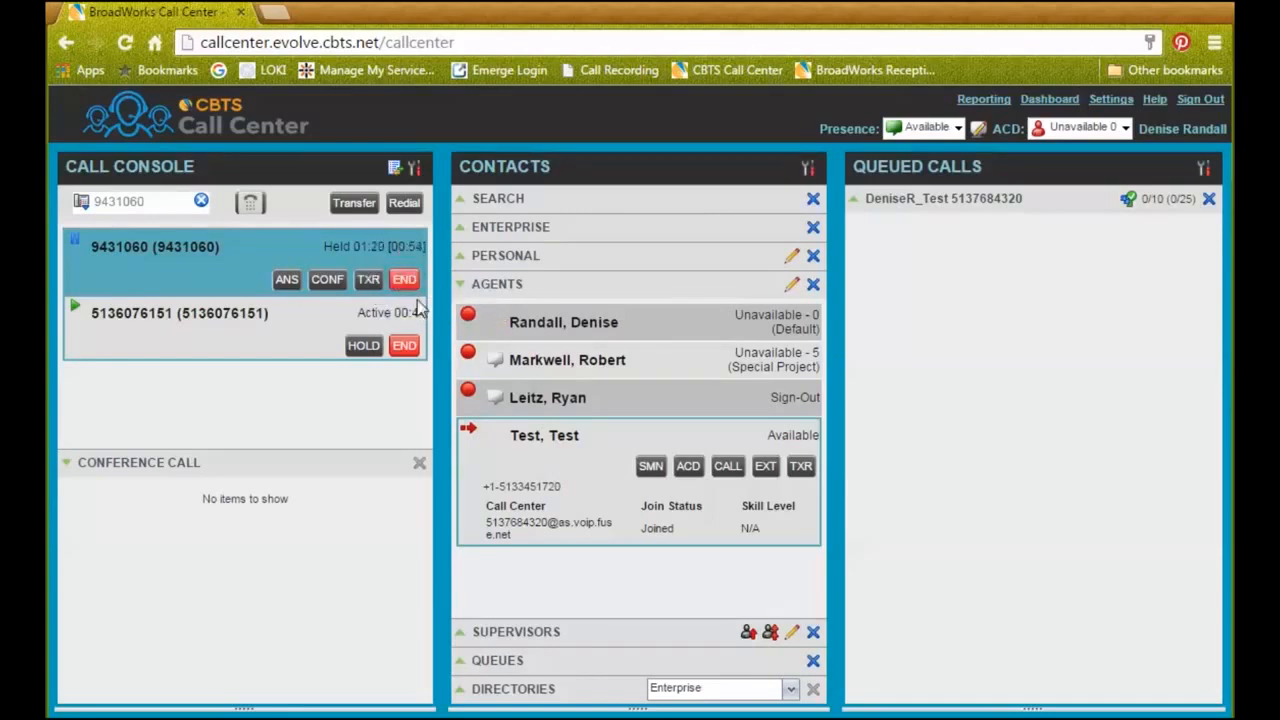
pyautogui.click(418, 310)
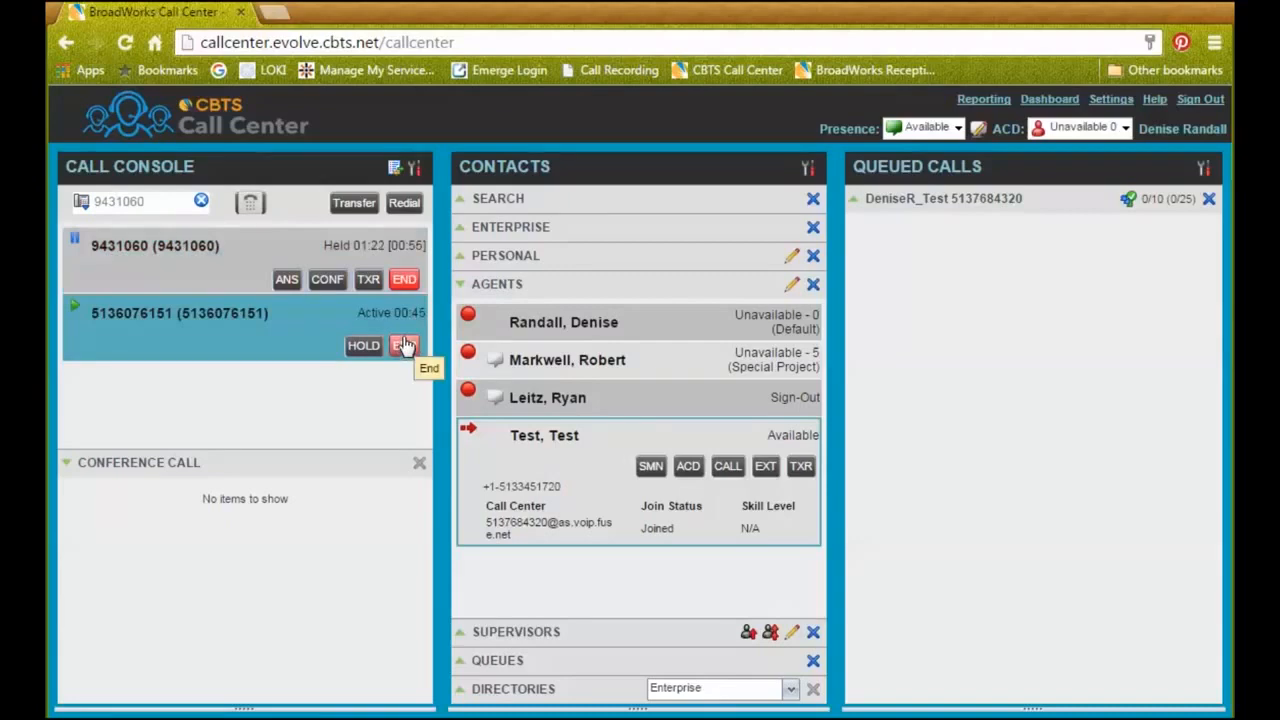
pyautogui.click(371, 251)
pyautogui.click(286, 337)
pyautogui.click(375, 251)
pyautogui.click(263, 348)
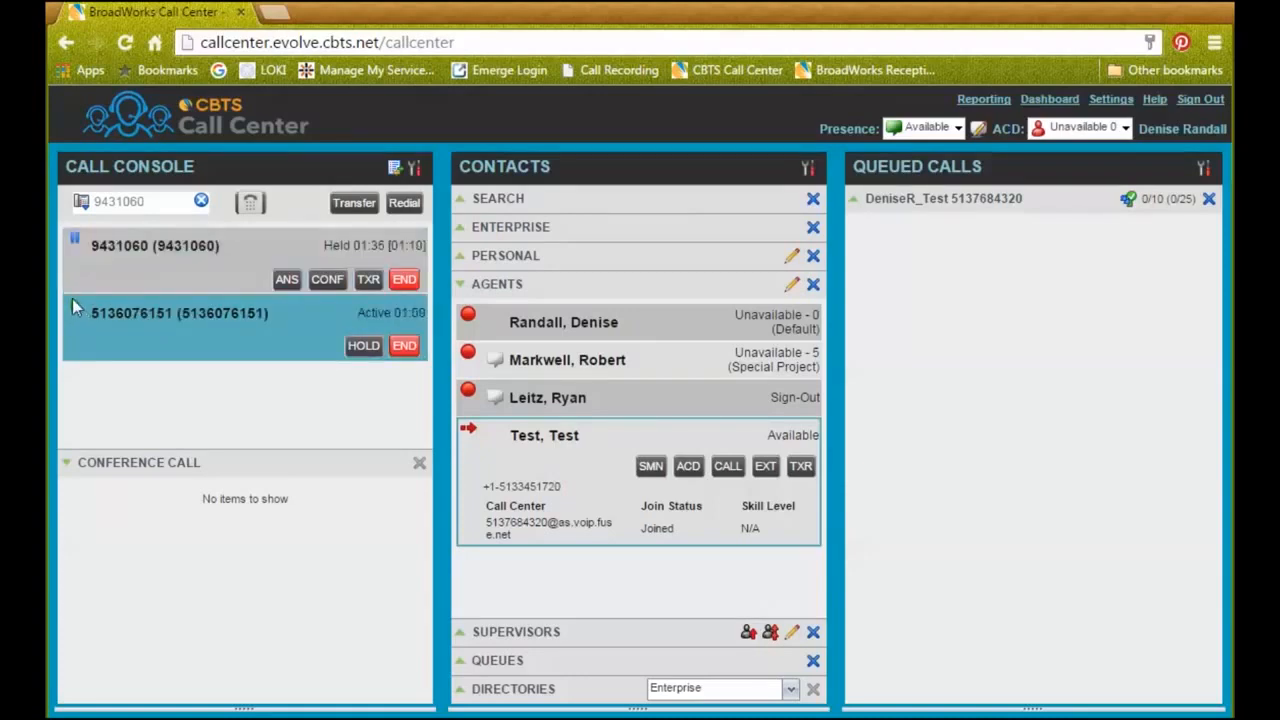
# Step: Join the held call and the active call in a conference, and end the first participant's connection
pyautogui.click(75, 245)
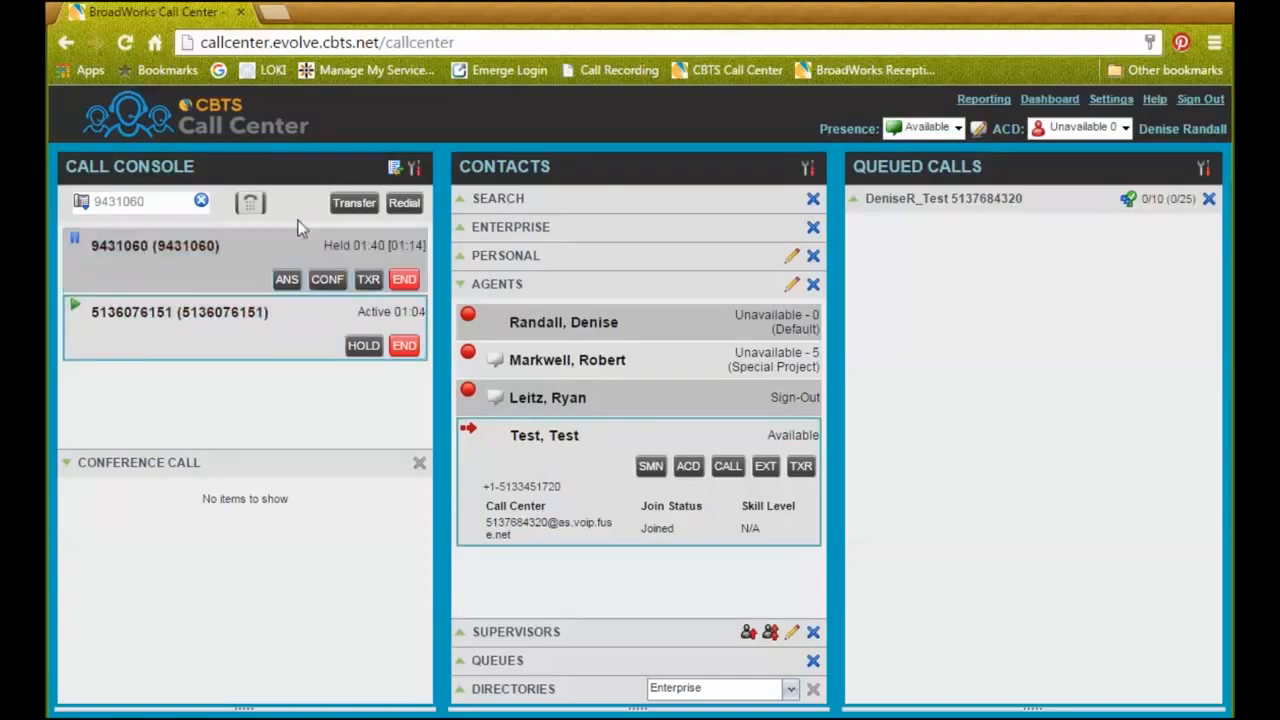
pyautogui.click(325, 281)
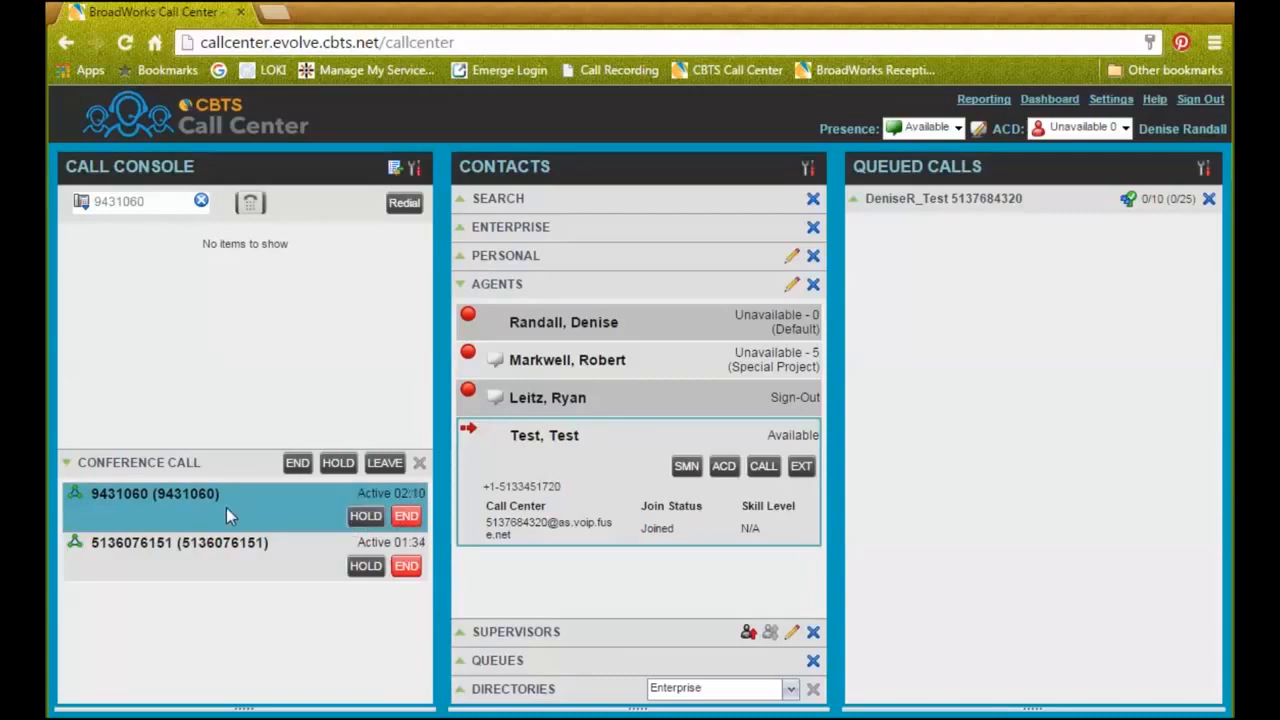
pyautogui.click(408, 517)
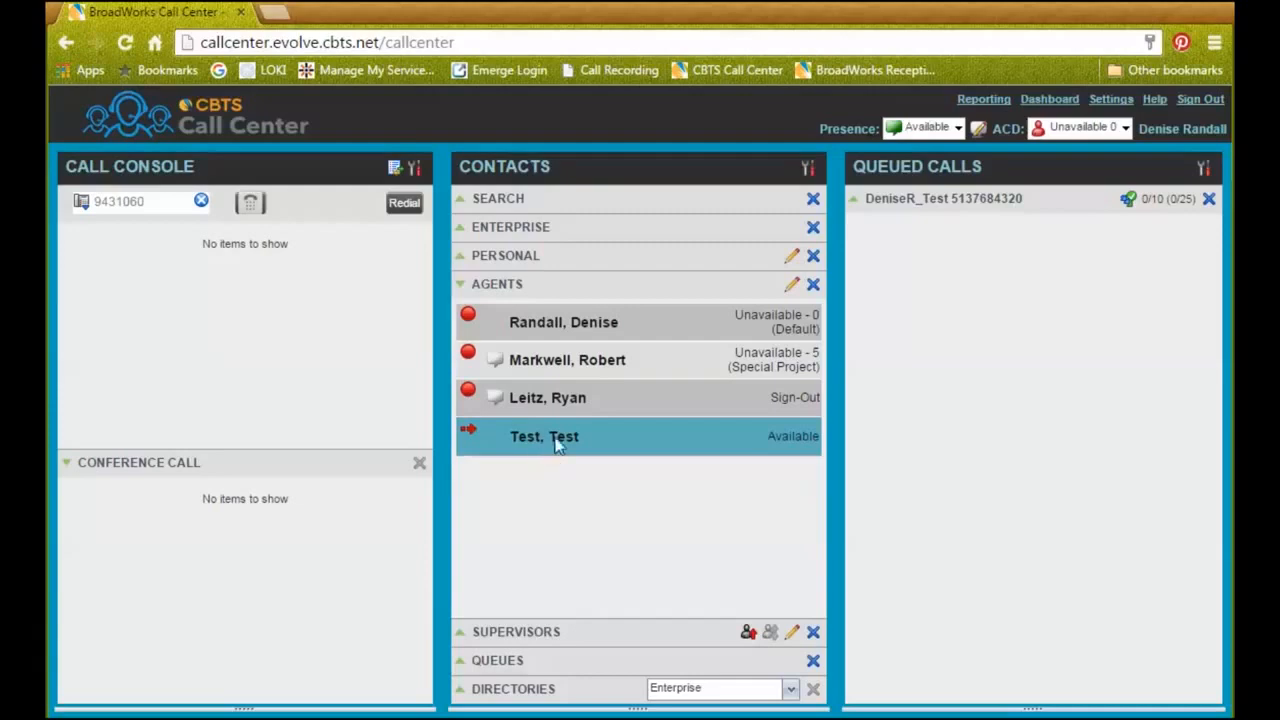
# Step: Expand the available agent's details in the Agents directory and start monitoring that agent's current call
pyautogui.click(603, 454)
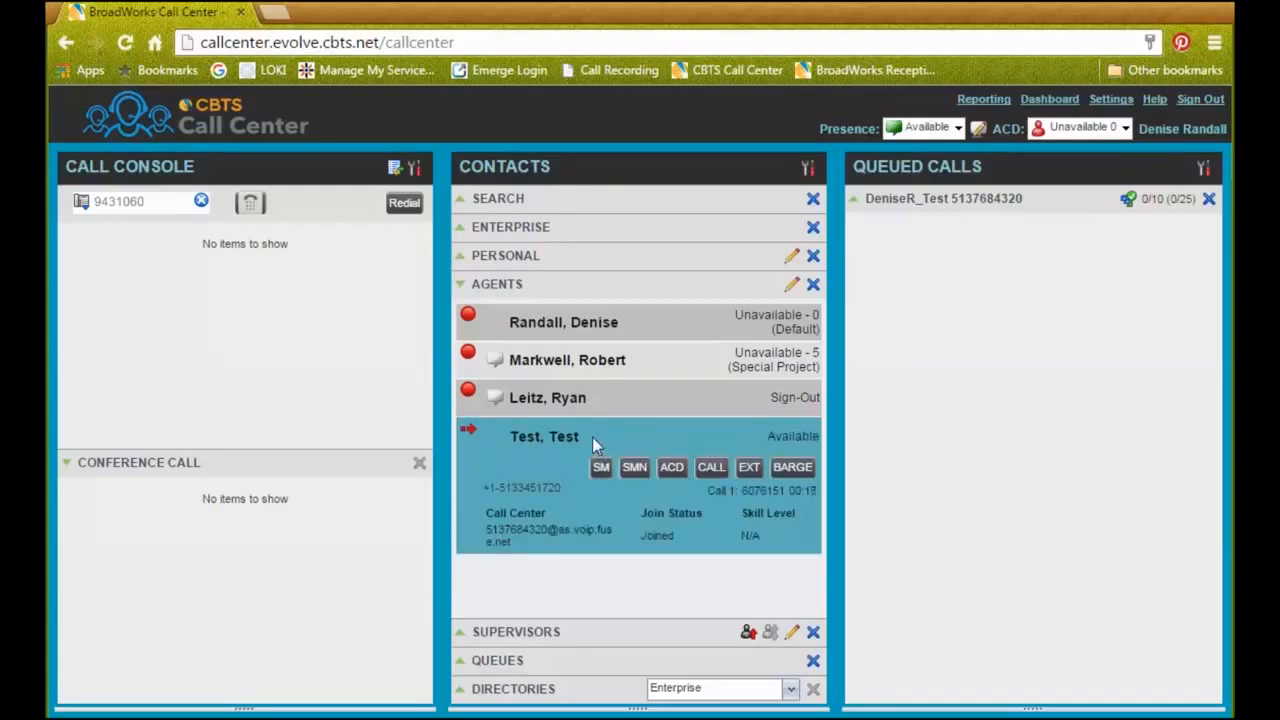
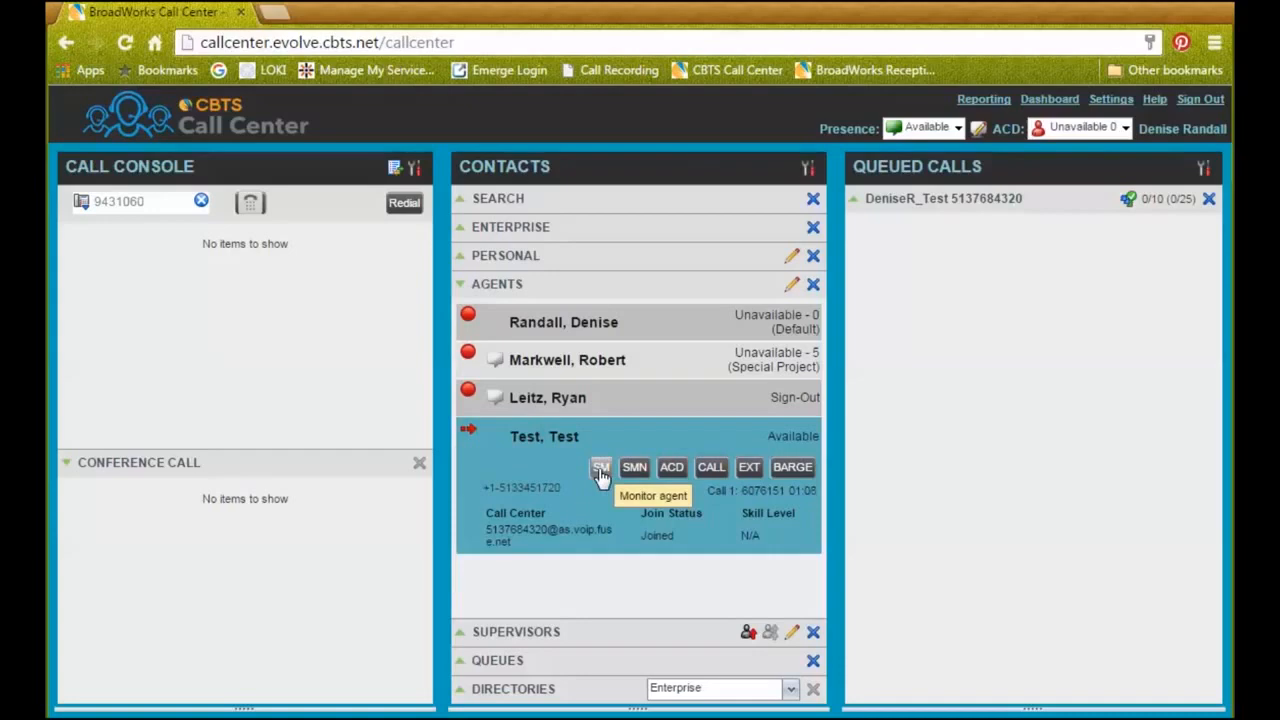
pyautogui.click(600, 470)
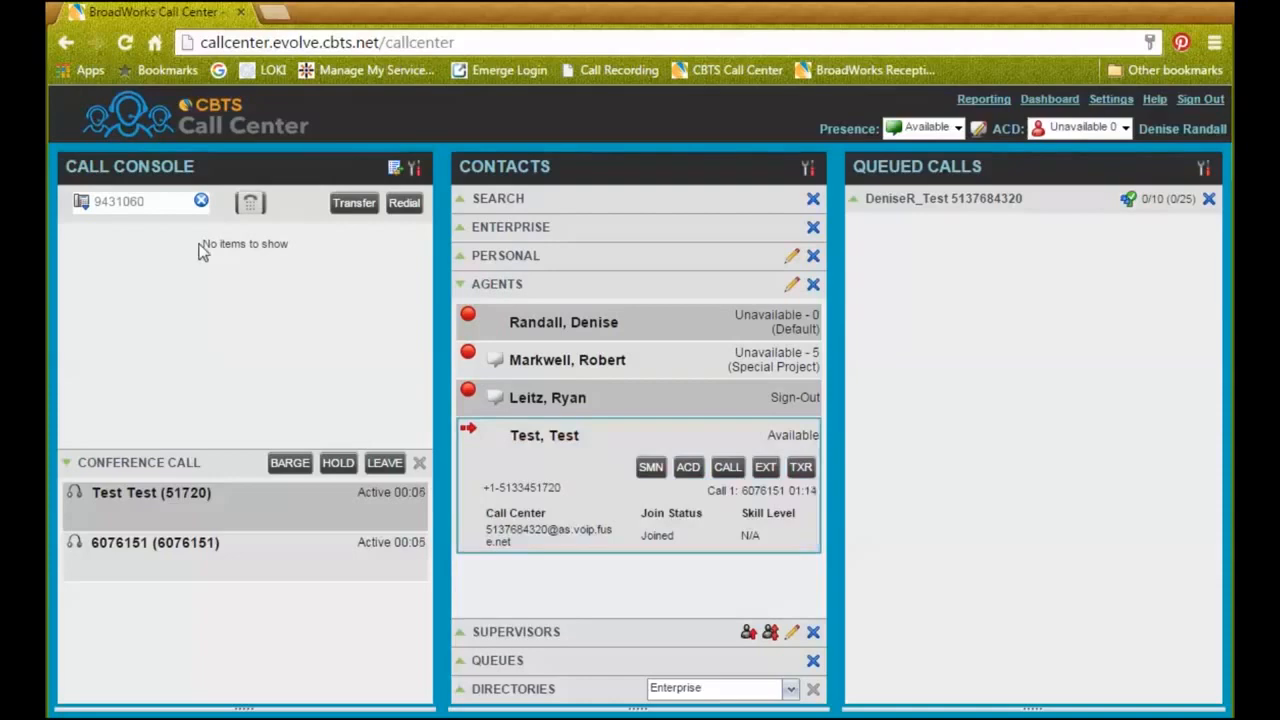
pyautogui.click(187, 512)
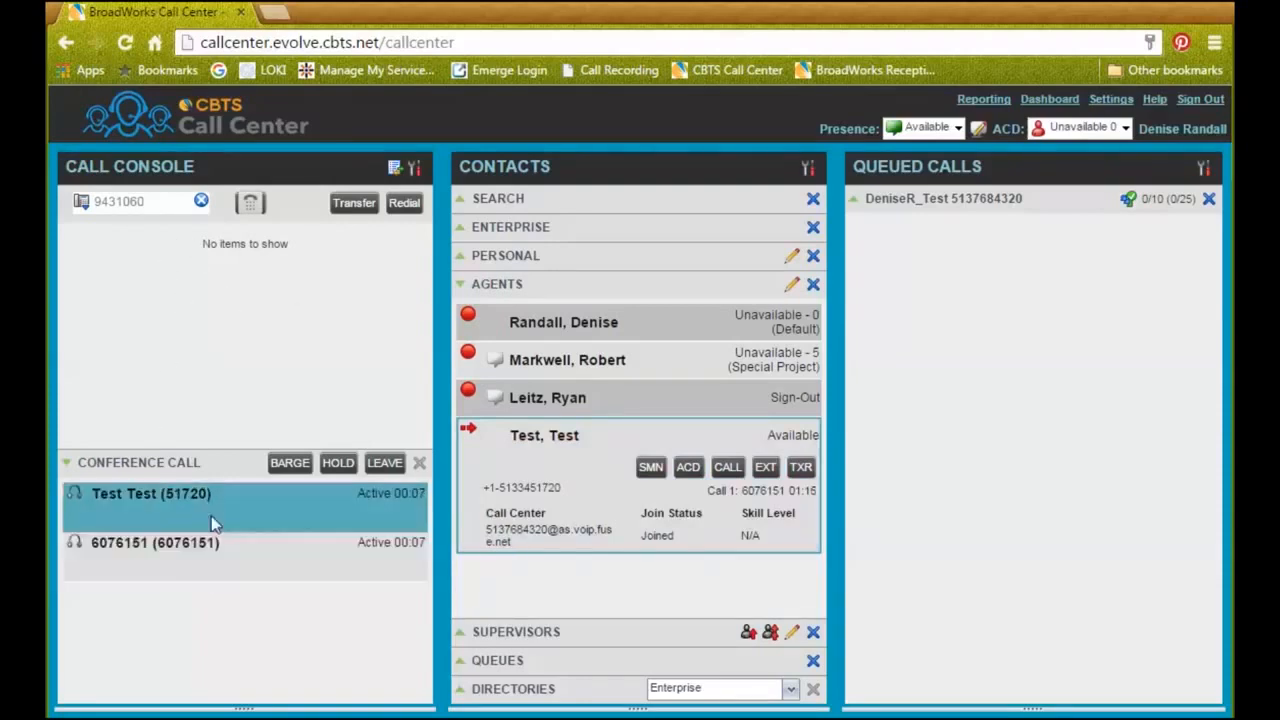
# Step: Review the two monitored parties and the barge-in option, and leave the monitored call
pyautogui.click(237, 551)
pyautogui.click(224, 508)
pyautogui.click(238, 553)
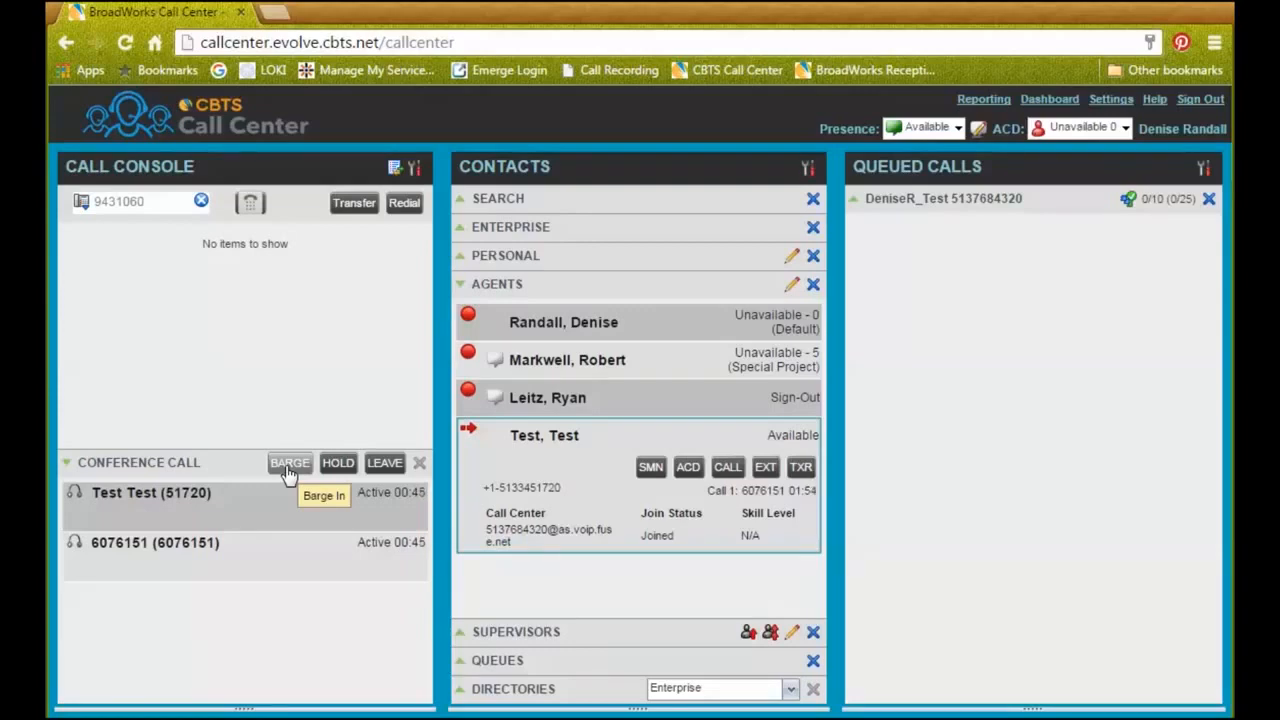
pyautogui.click(260, 508)
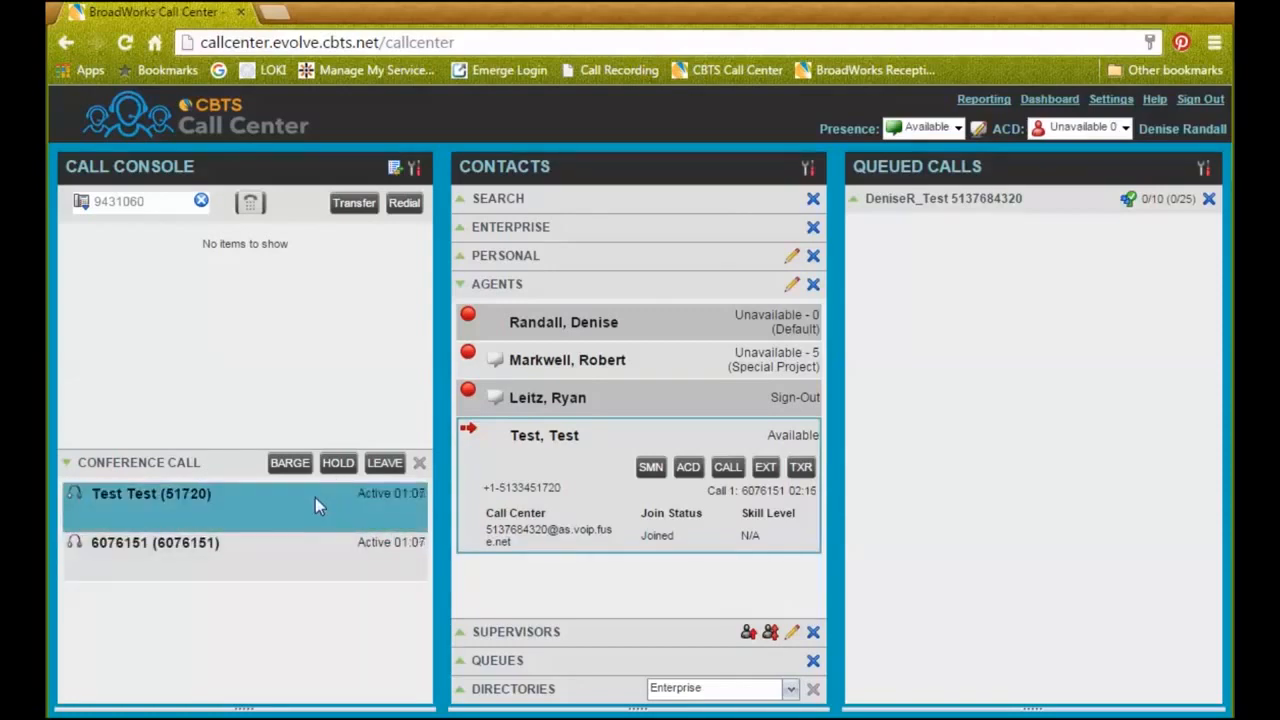
pyautogui.click(386, 470)
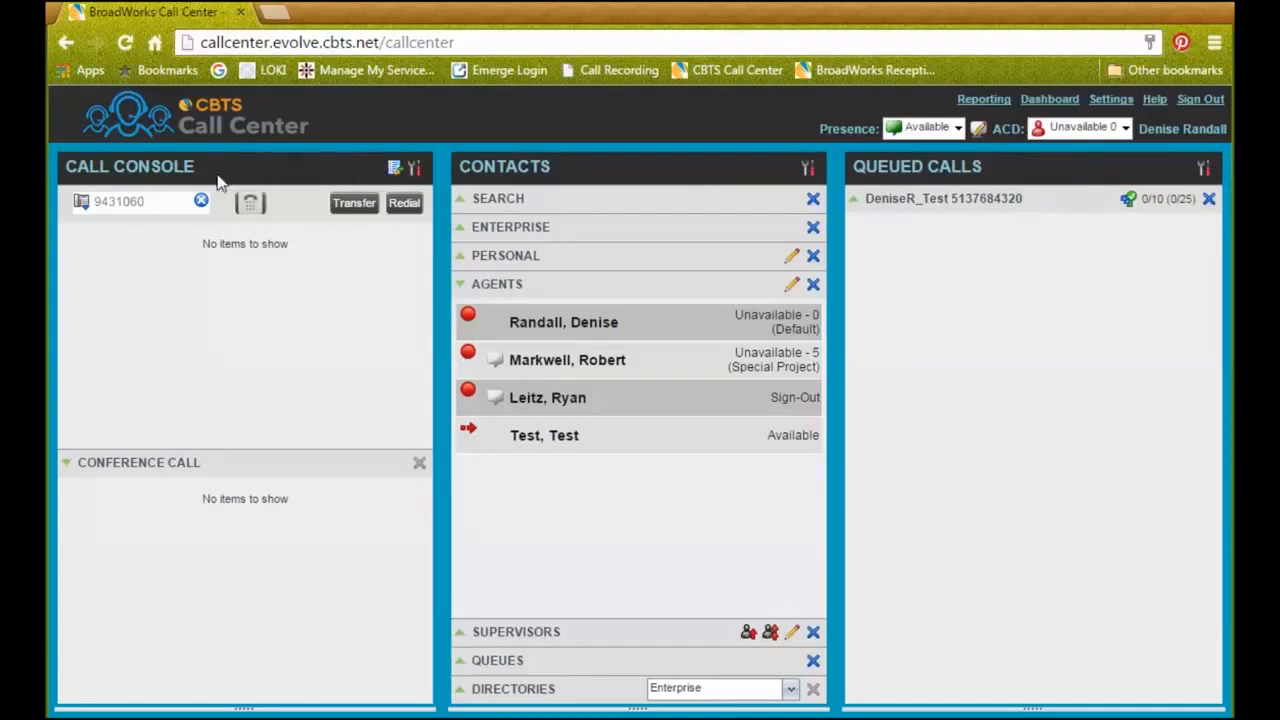
# Step: Open the call history and switch the list to Received Calls and back to Missed Calls
pyautogui.click(394, 172)
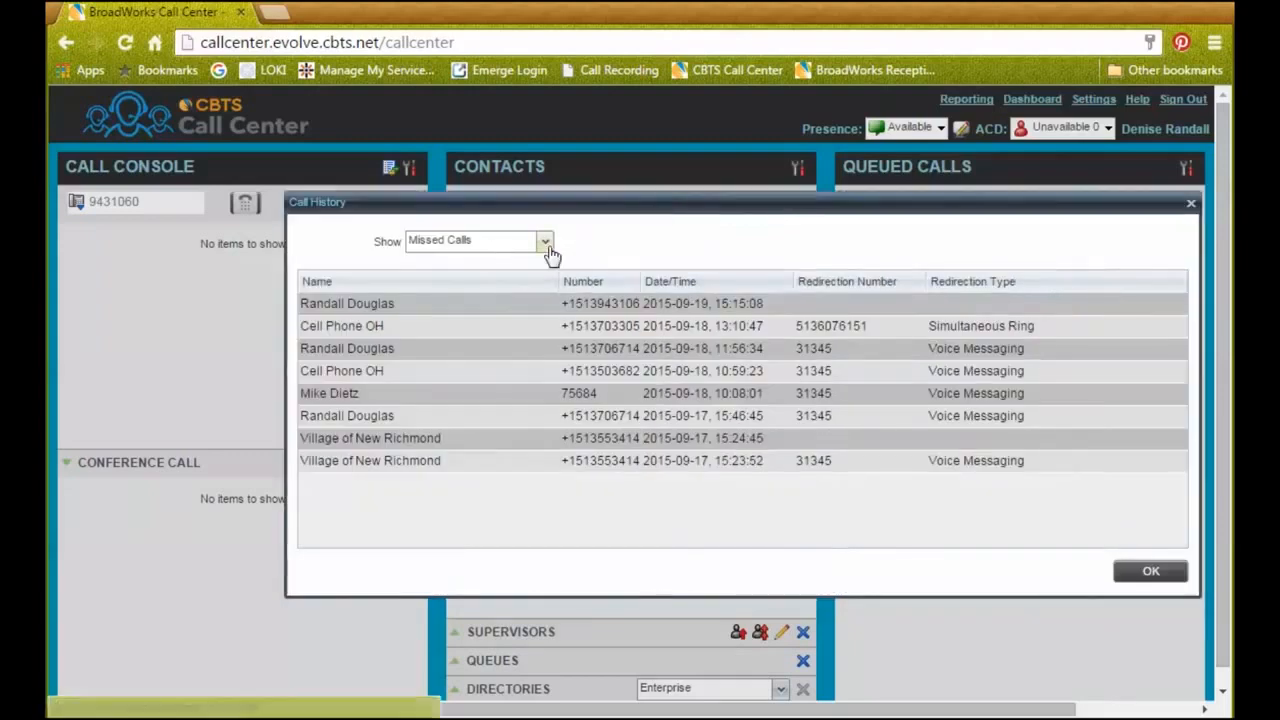
pyautogui.click(545, 243)
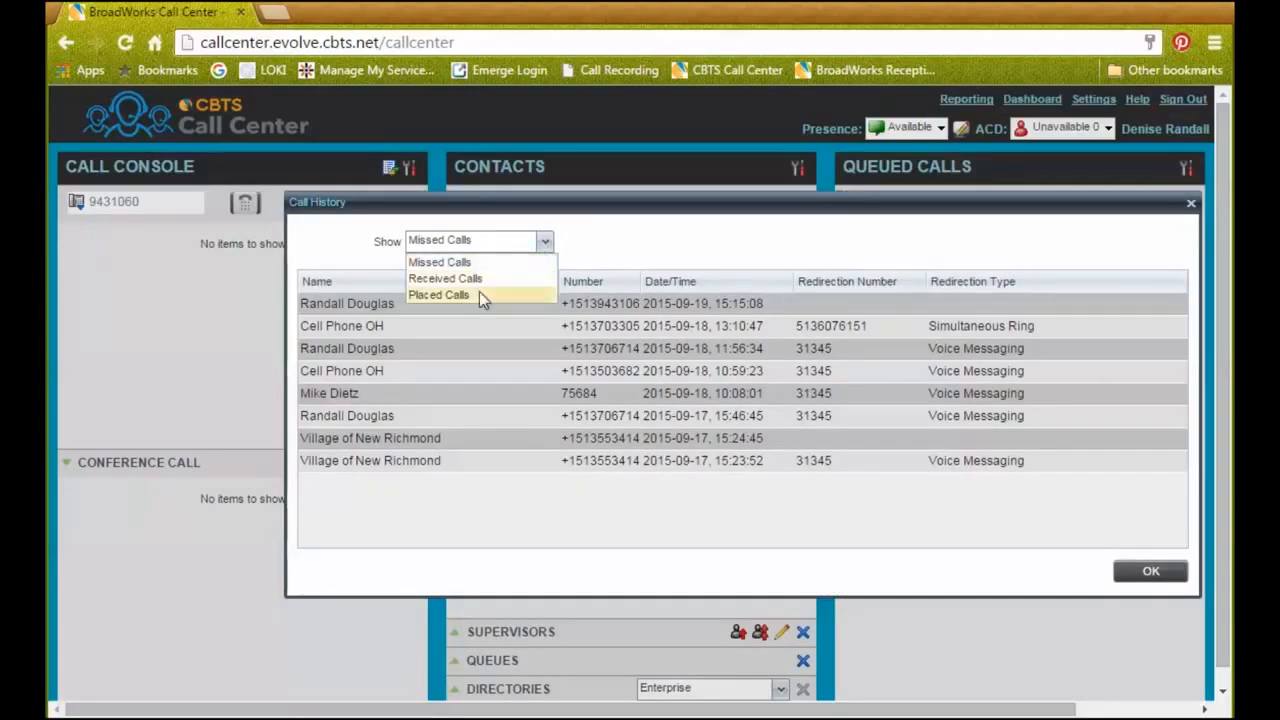
pyautogui.click(512, 279)
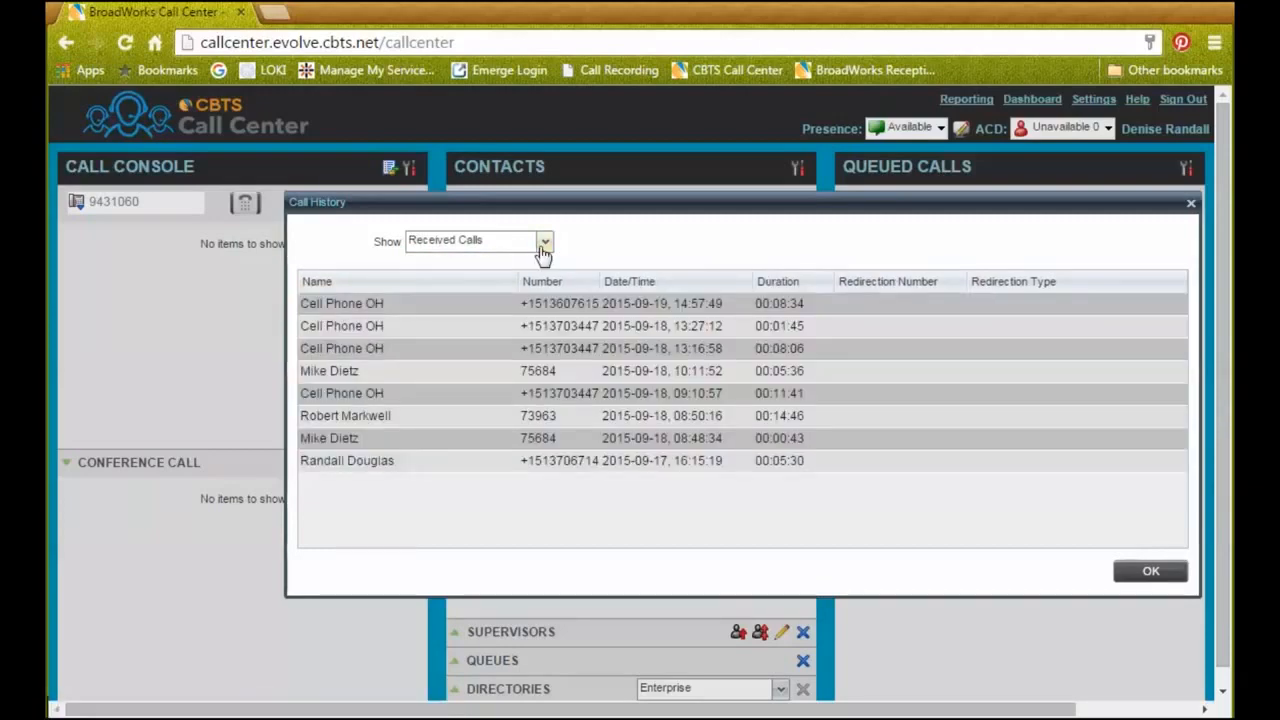
pyautogui.click(543, 243)
pyautogui.click(510, 263)
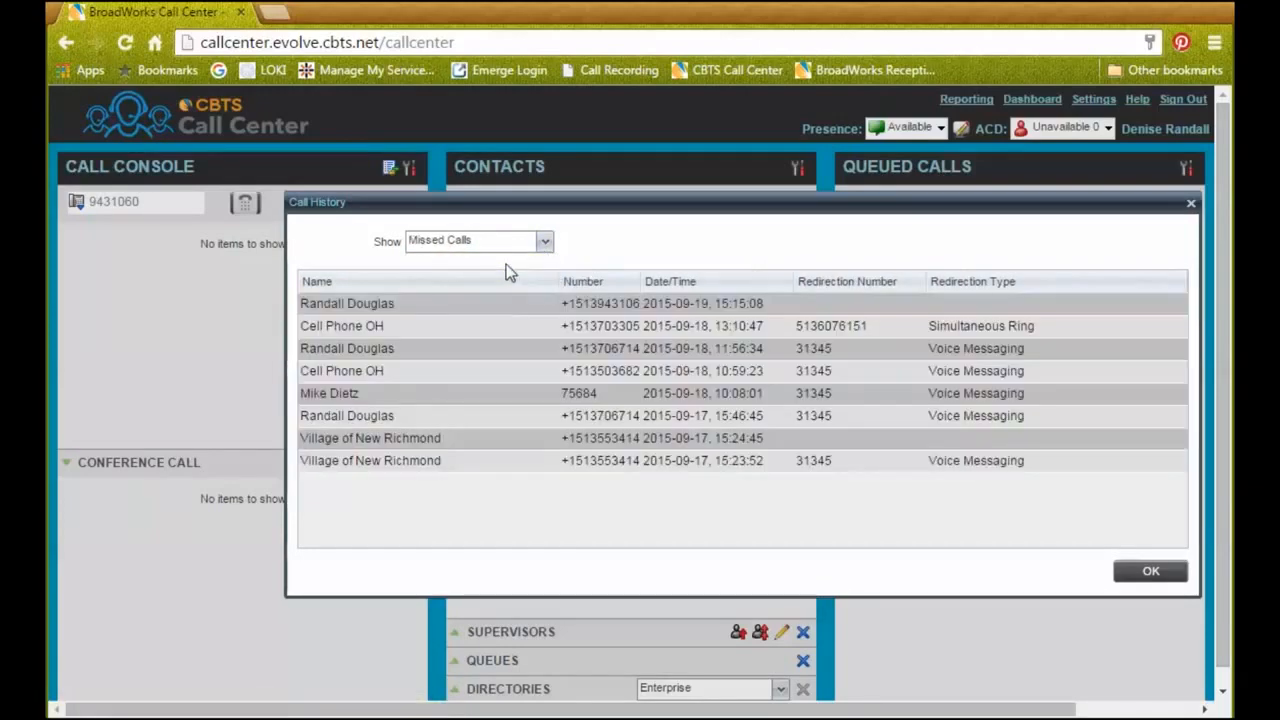
# Step: Select the most recent missed call to view its dial option, and look over the older entries
pyautogui.click(433, 312)
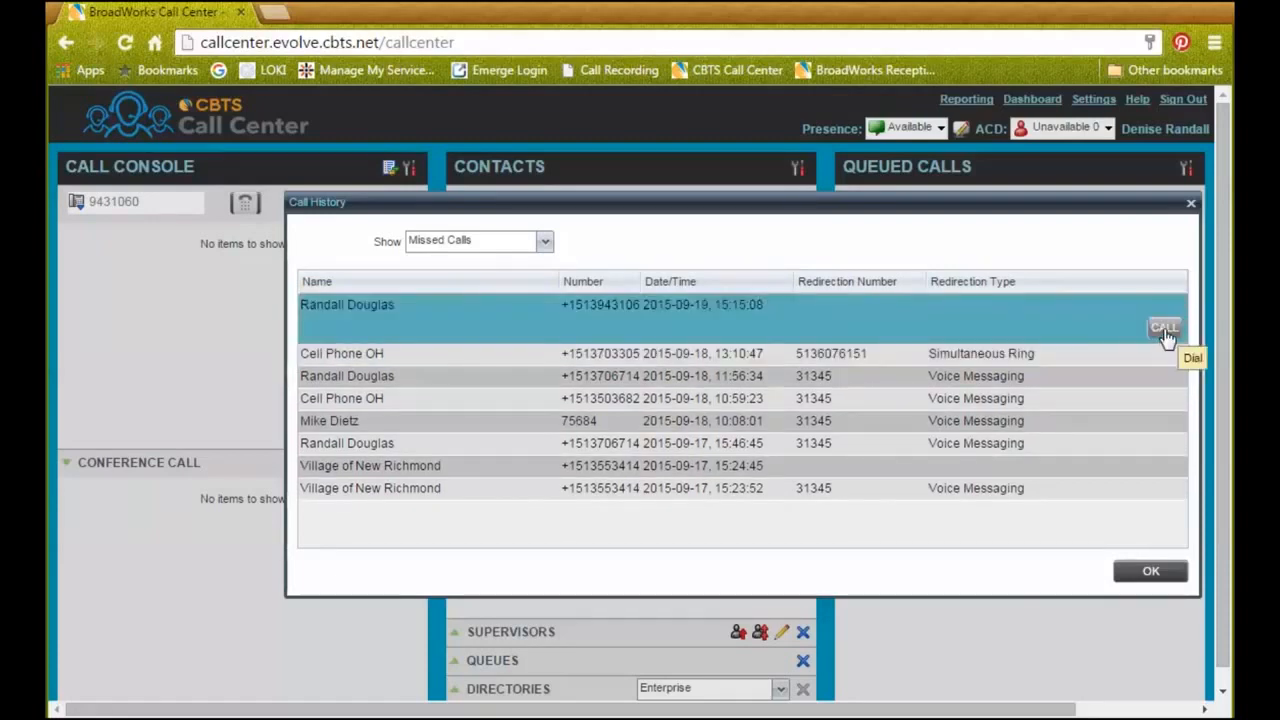
pyautogui.click(1019, 361)
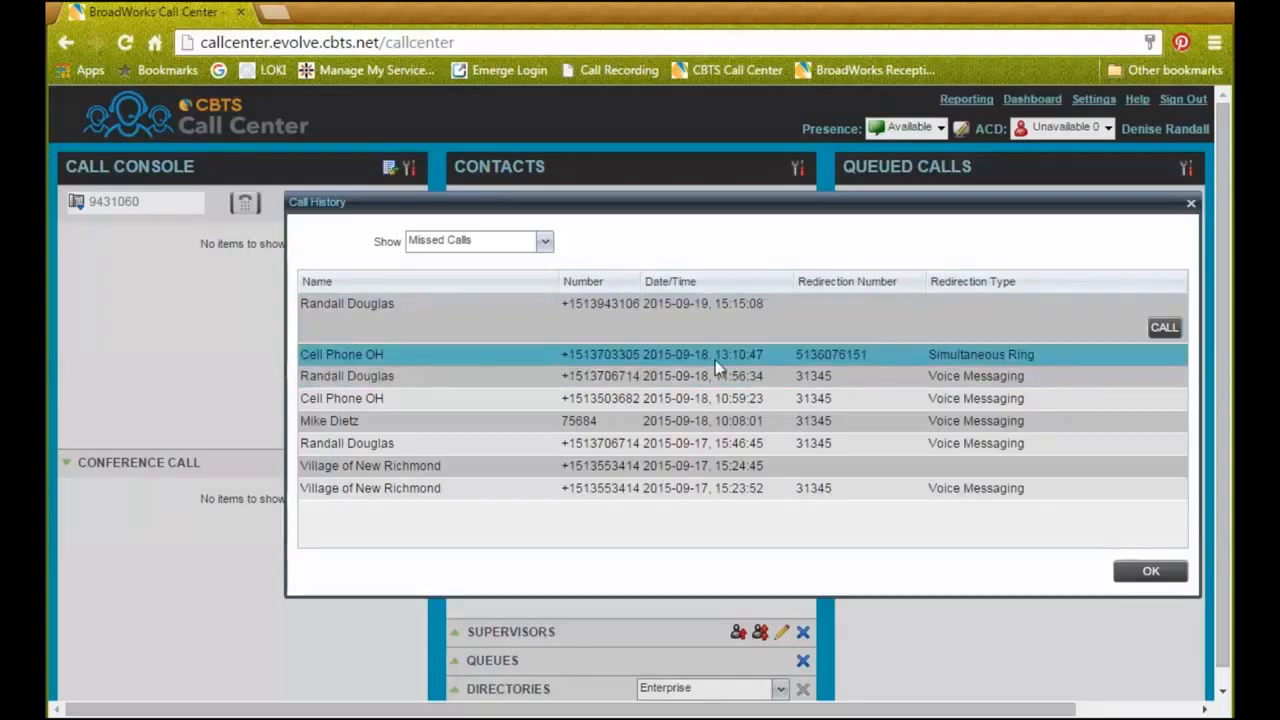
pyautogui.click(958, 378)
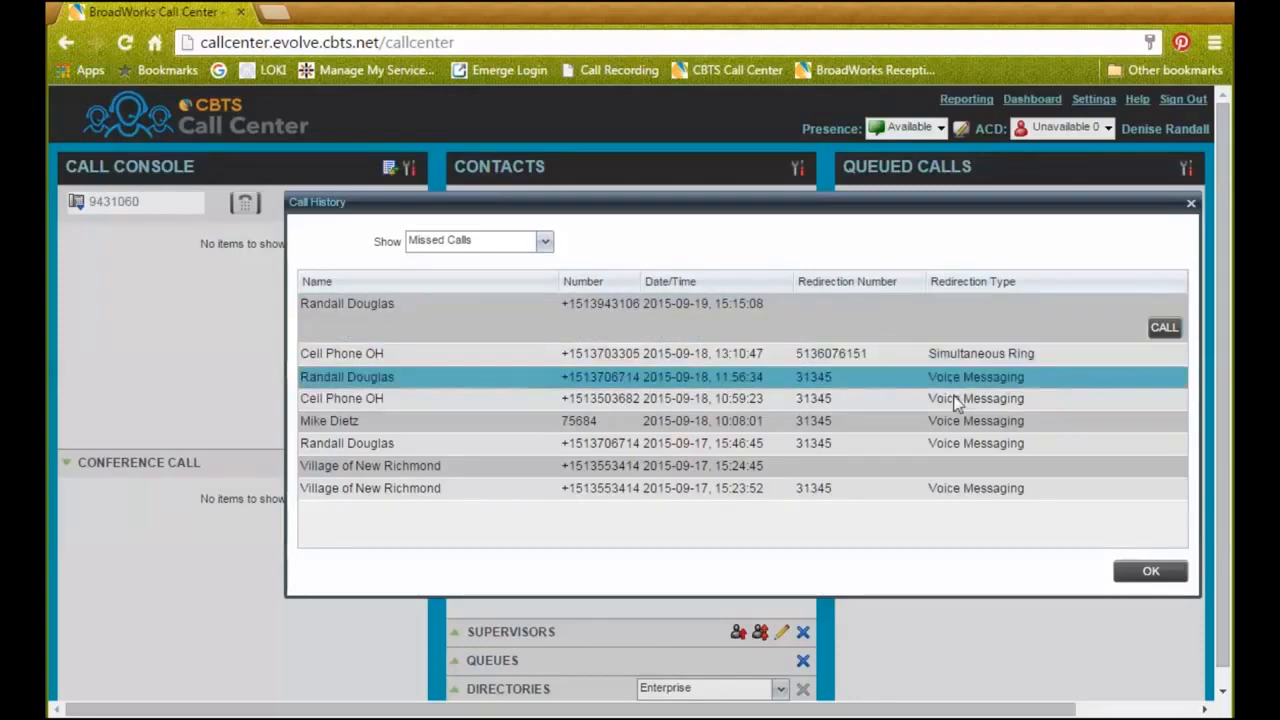
# Step: Review the Placed Calls list and the most recent entry under Received Calls, and close the call history
pyautogui.click(545, 245)
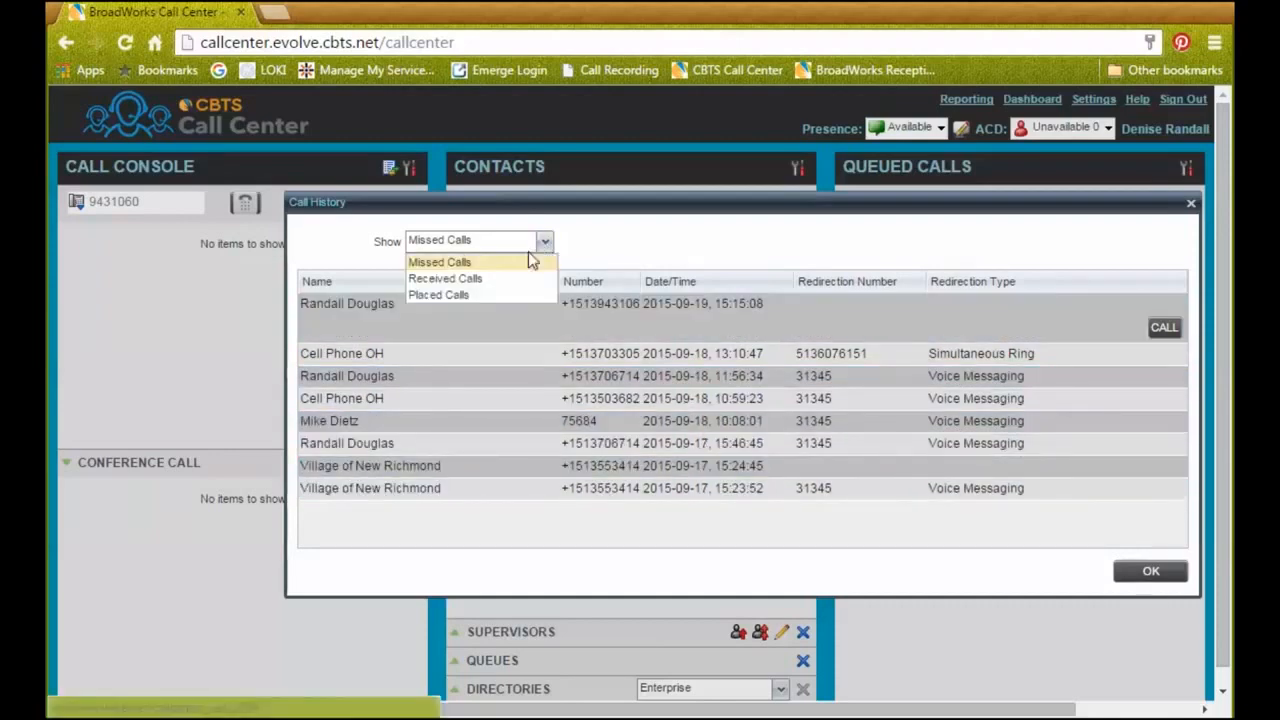
pyautogui.click(486, 295)
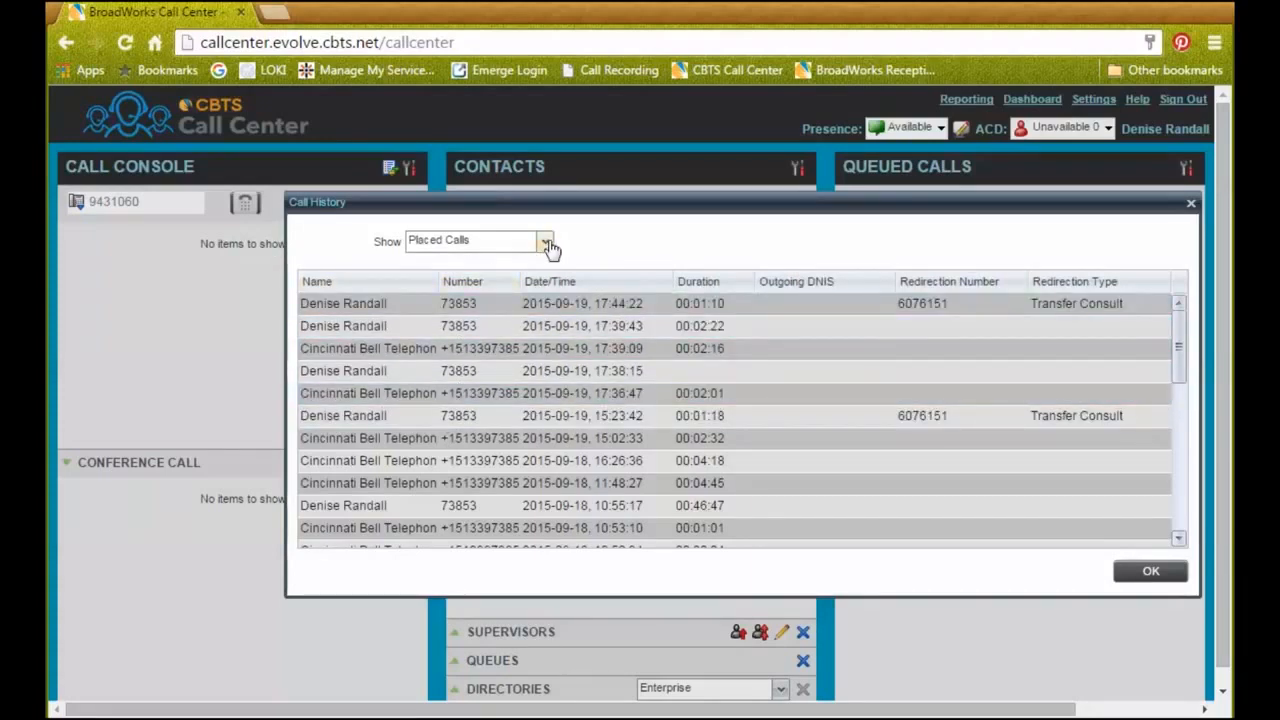
pyautogui.click(546, 243)
pyautogui.click(511, 275)
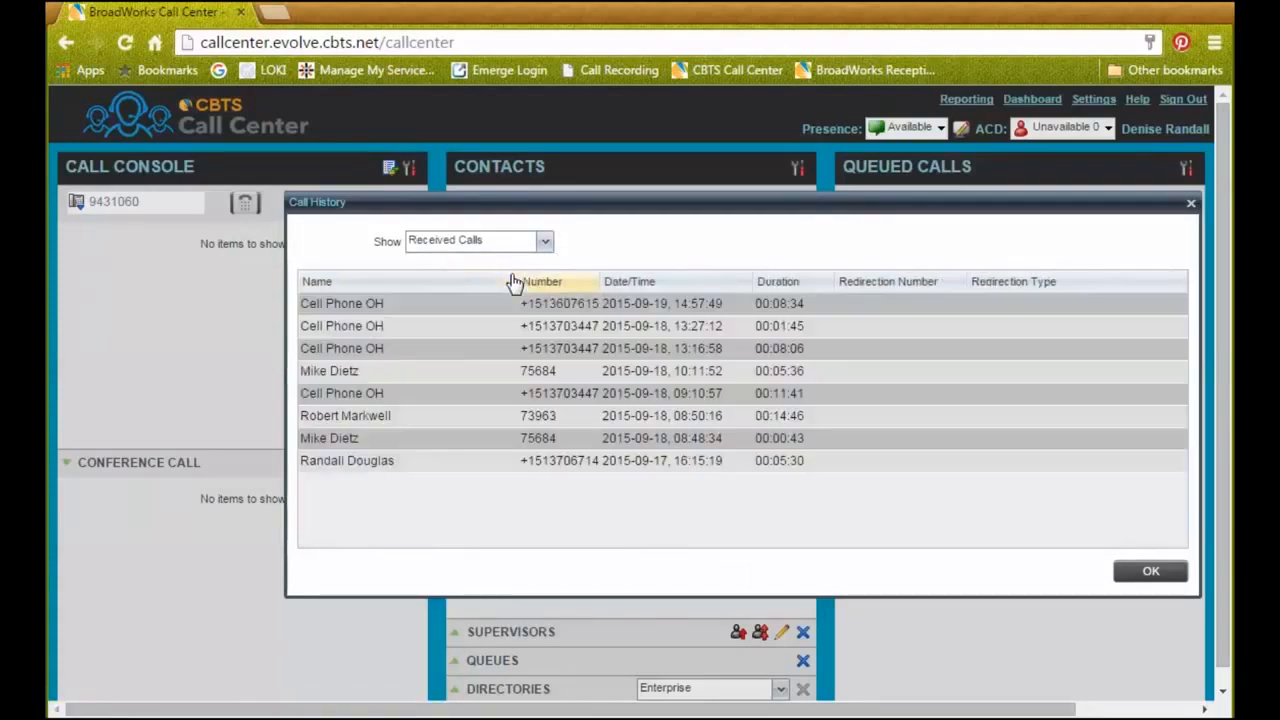
pyautogui.click(463, 306)
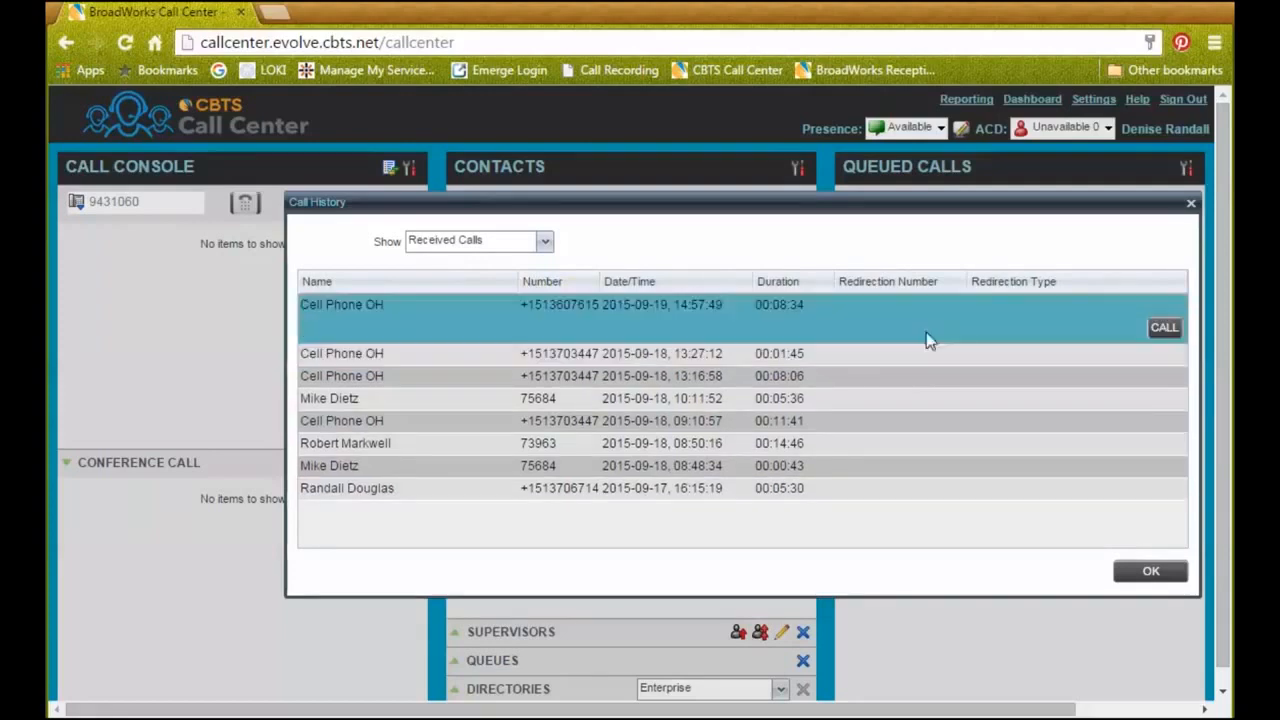
pyautogui.click(1191, 205)
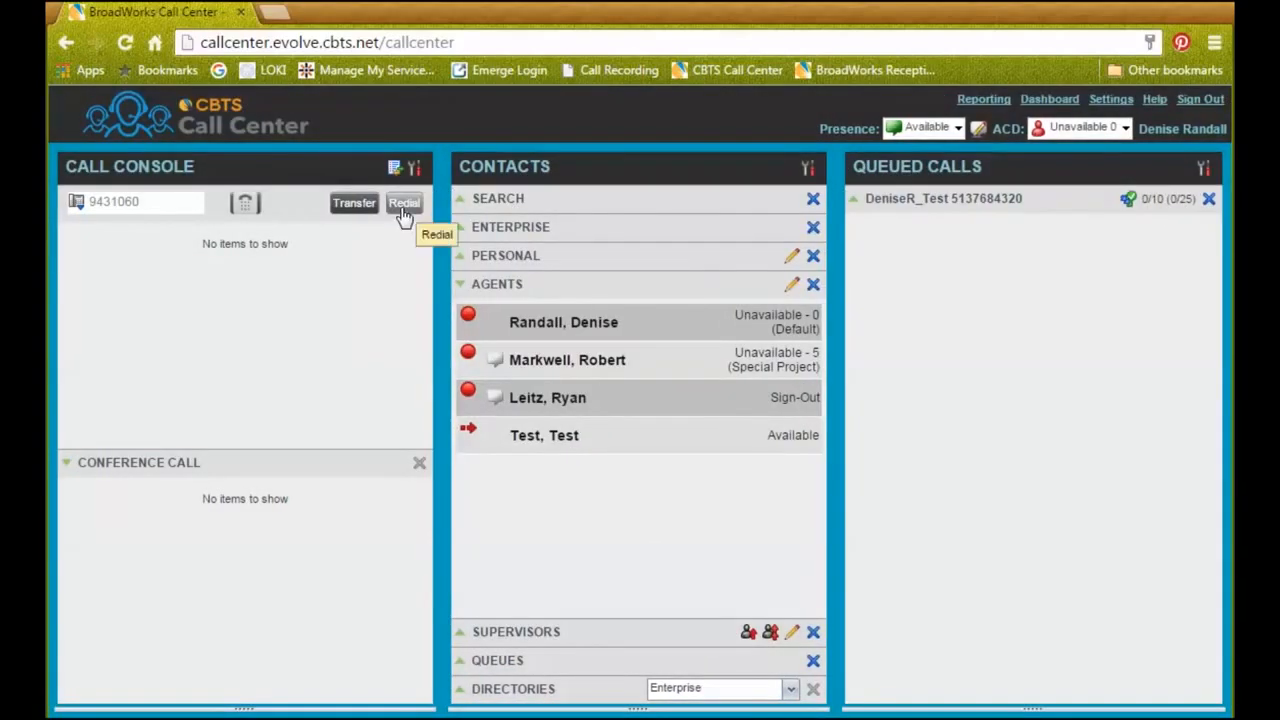
# Step: Examine the sort options and the directory view options for Contacts, and leave them without making a choice
pyautogui.click(809, 176)
pyautogui.moveTo(877, 228)
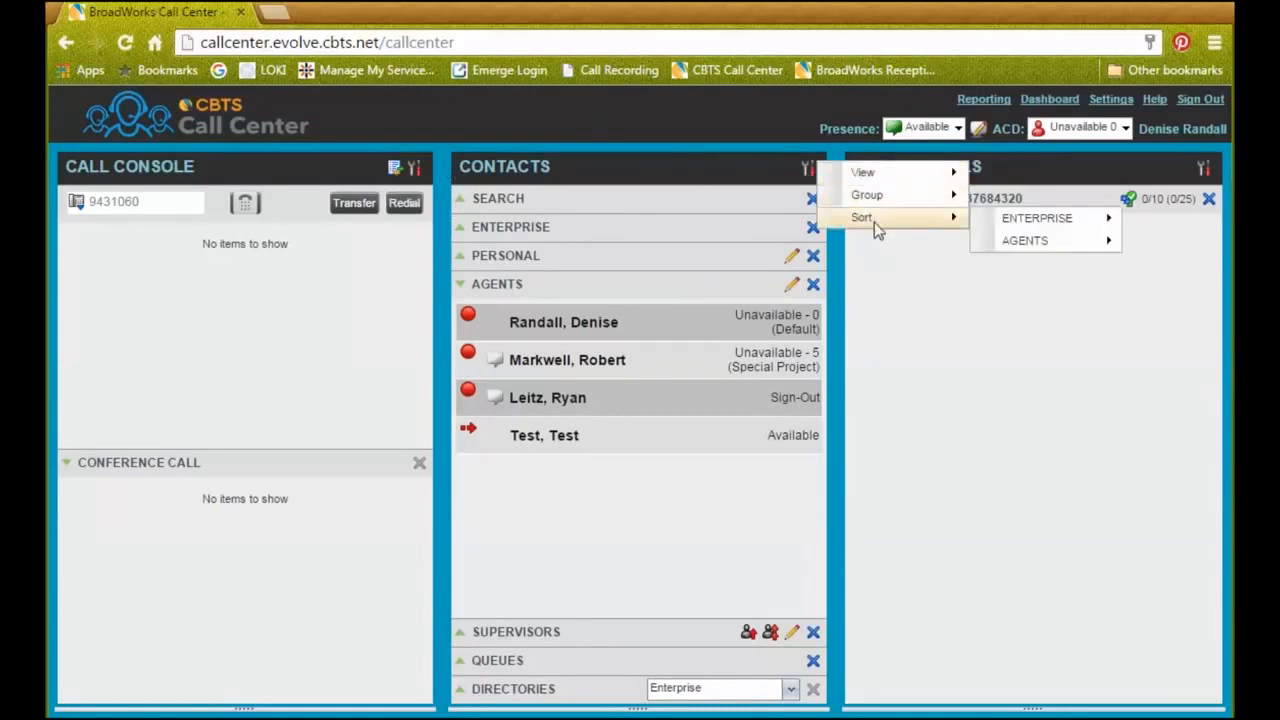
pyautogui.moveTo(978, 237)
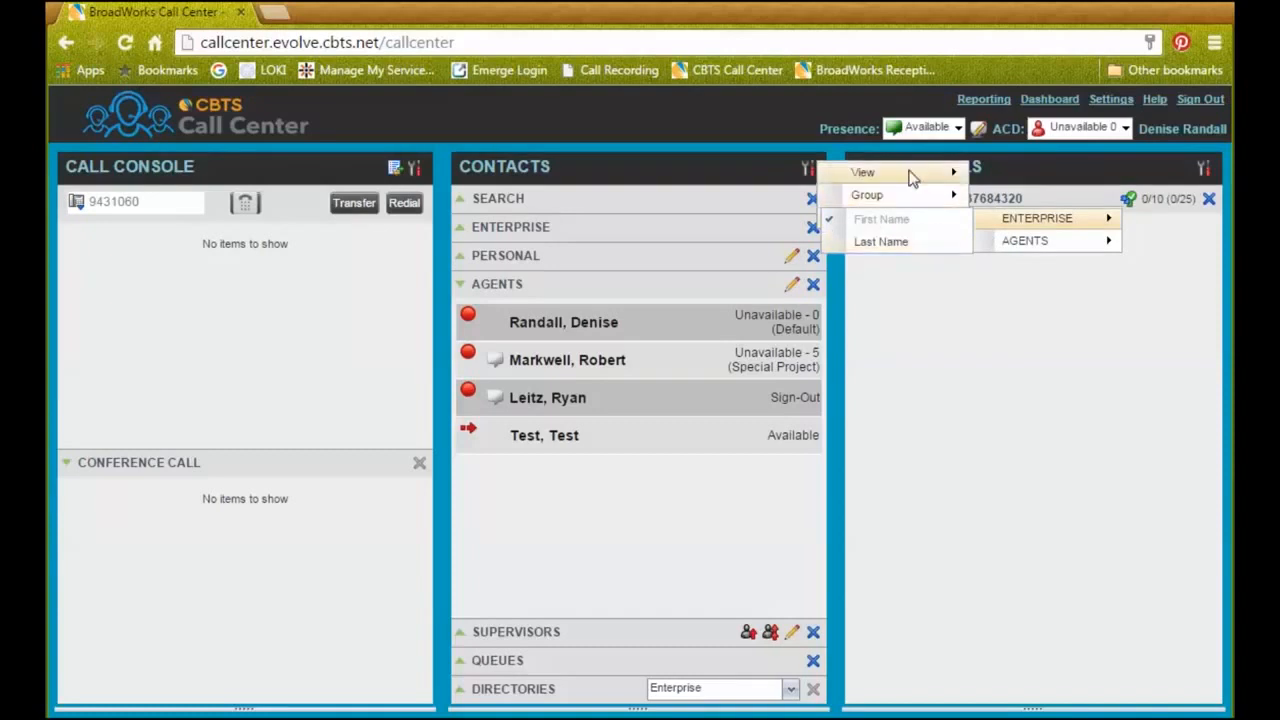
pyautogui.moveTo(914, 174)
pyautogui.moveTo(1015, 184)
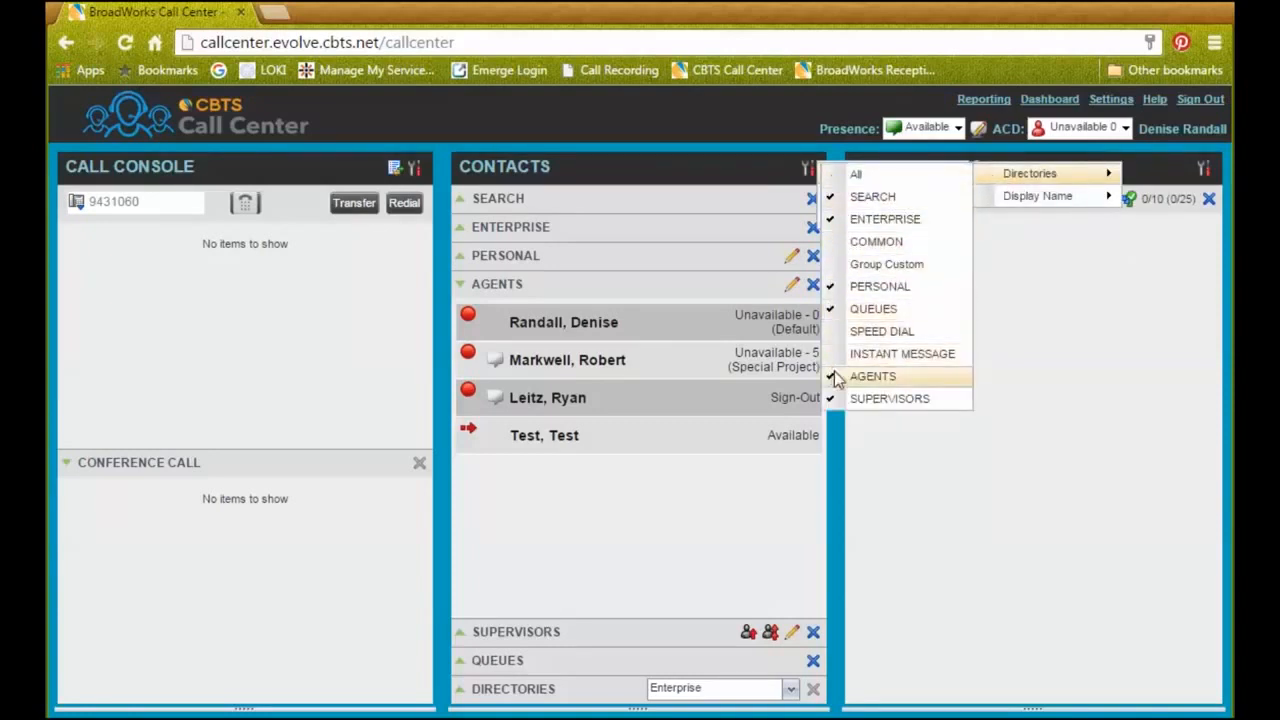
pyautogui.click(1003, 315)
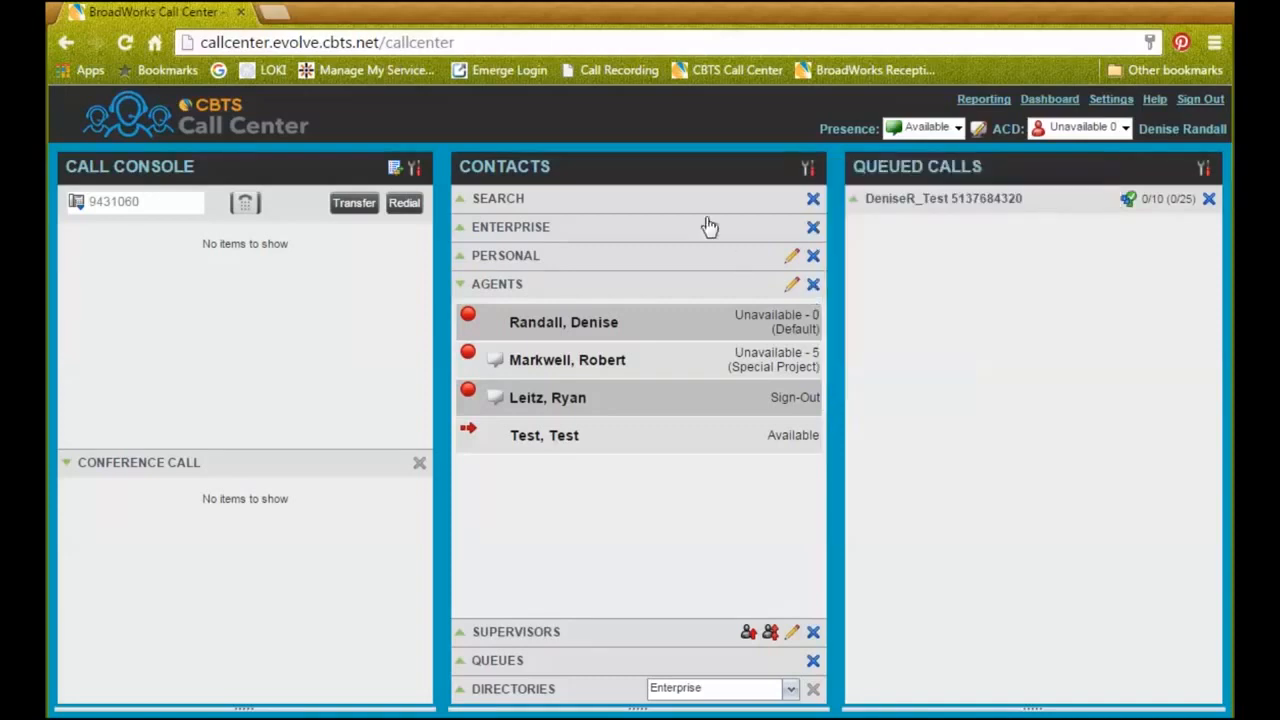